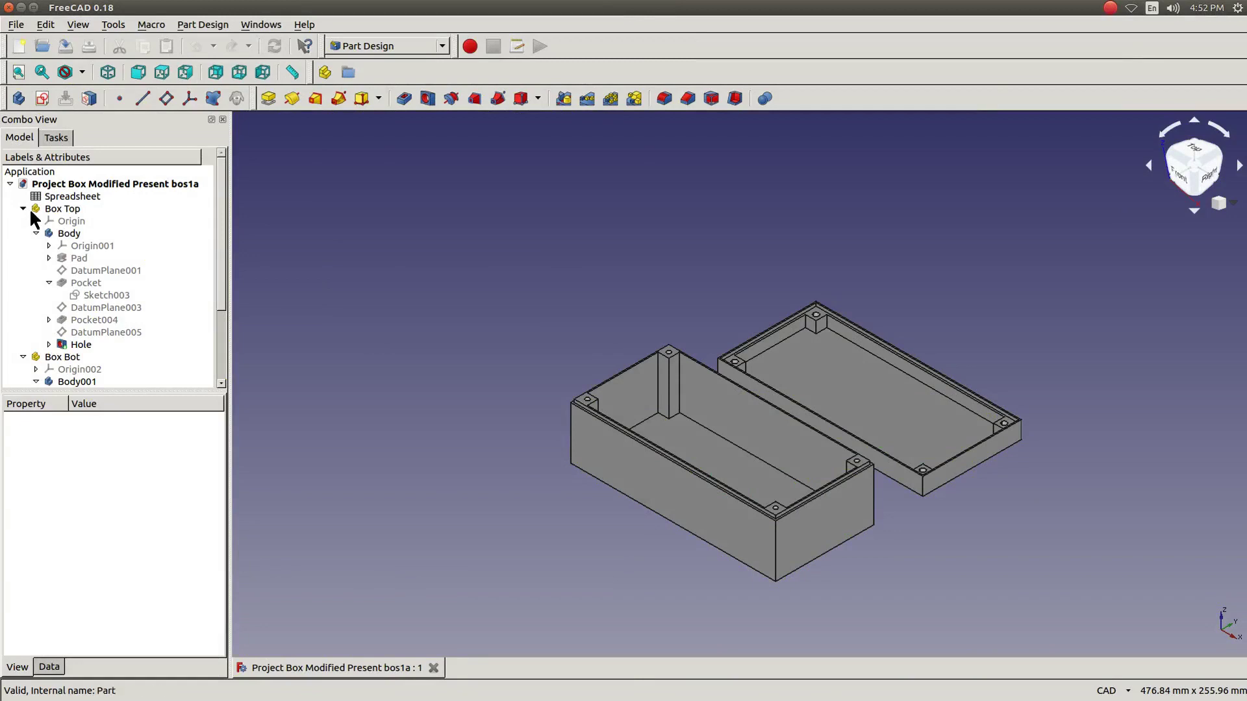
Hide the Box Top part by setting its Visibility to false.
click(36, 207)
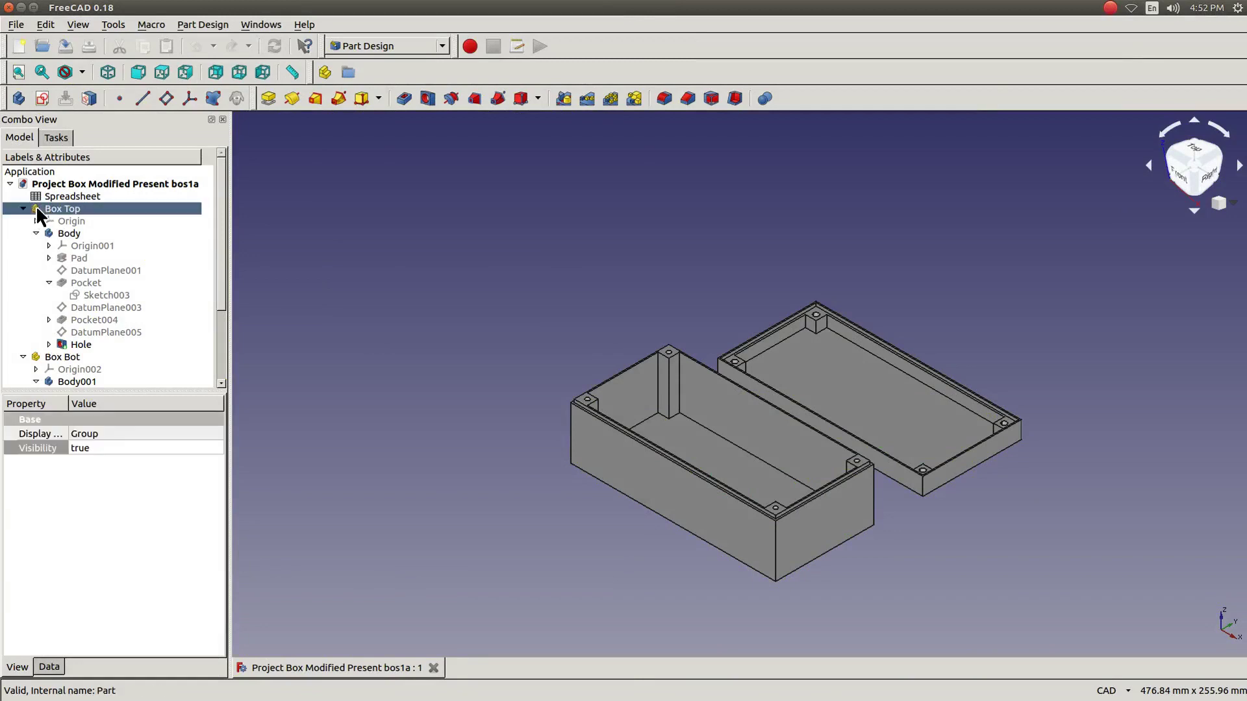
click(88, 448)
click(86, 445)
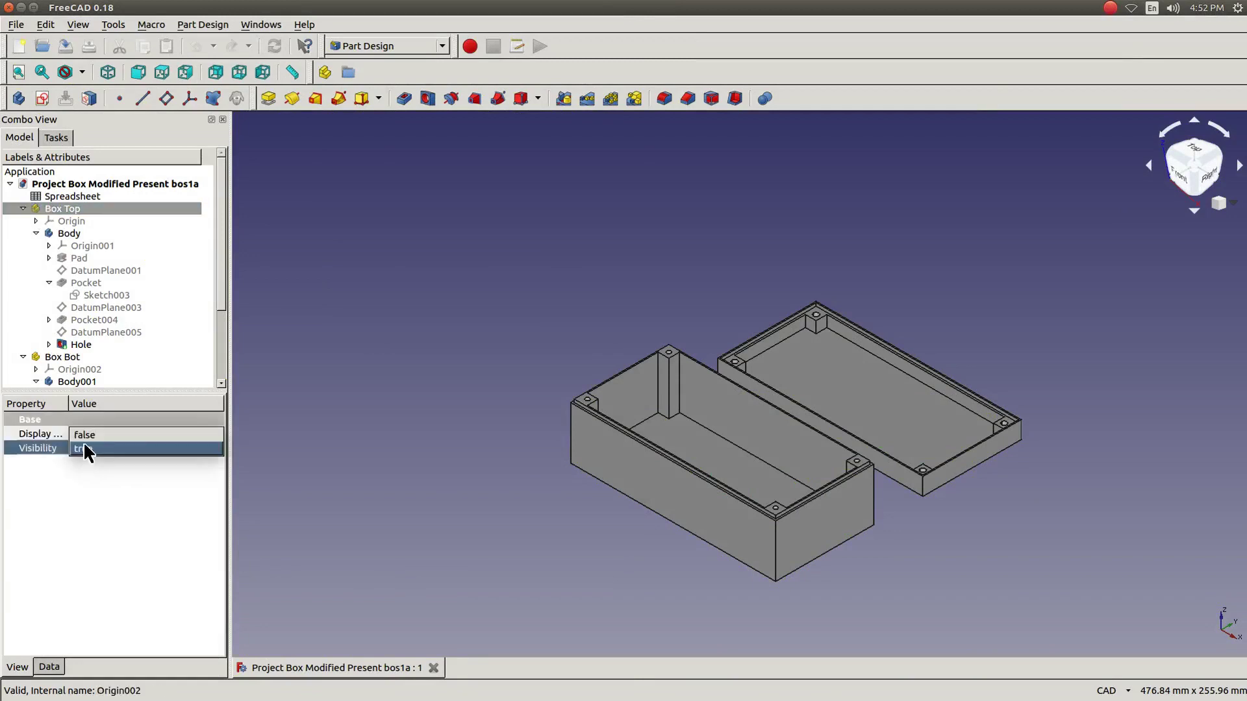
click(80, 432)
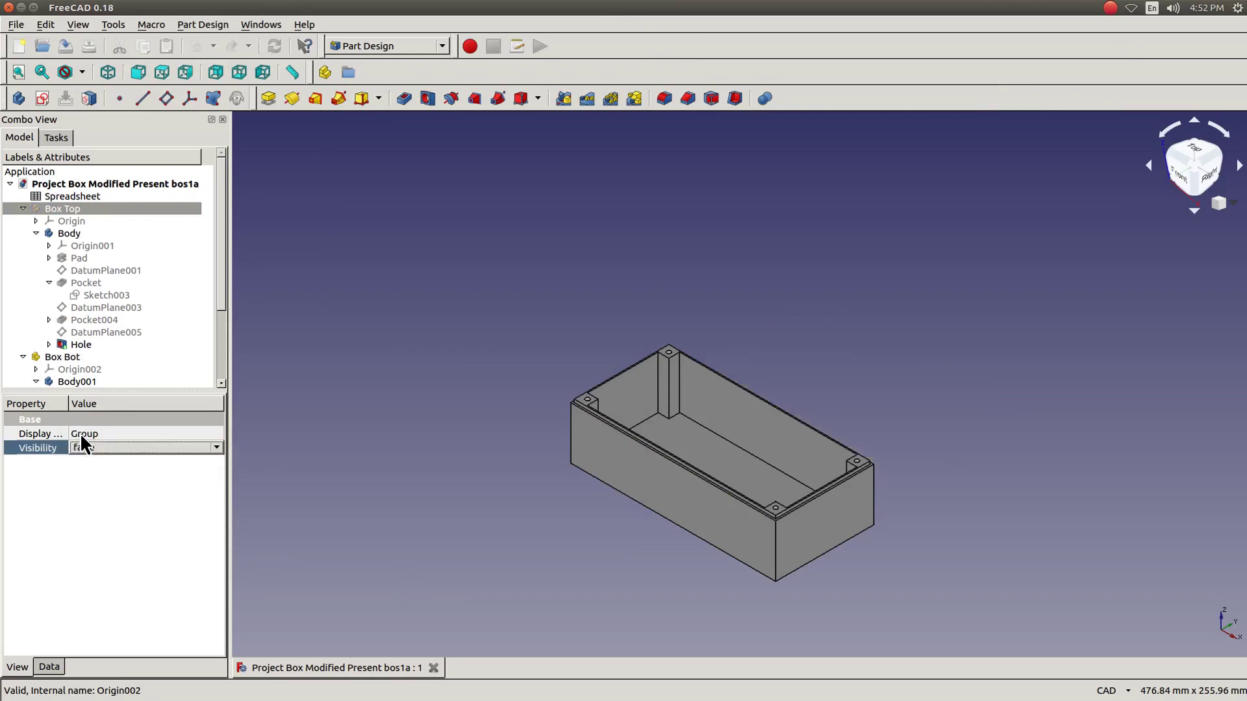
click(92, 502)
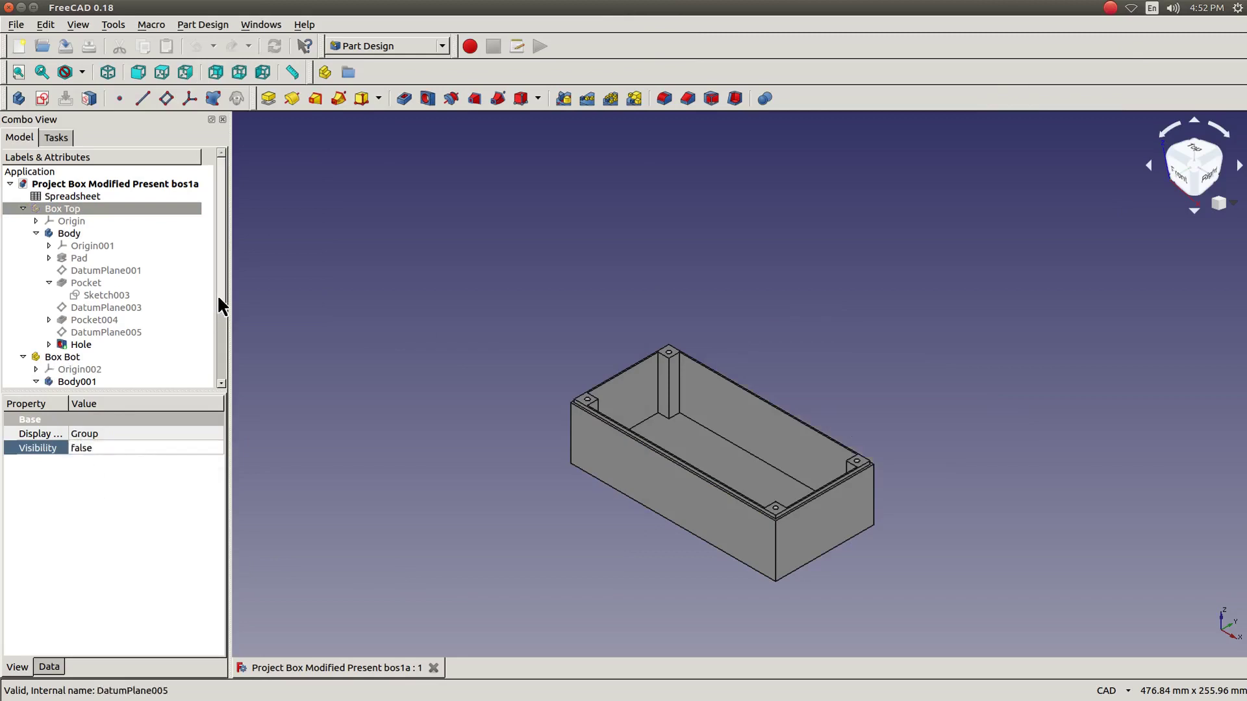
Make Body001 of the Box Bot part the active body and clear the selection.
scroll(219, 300, down, 3)
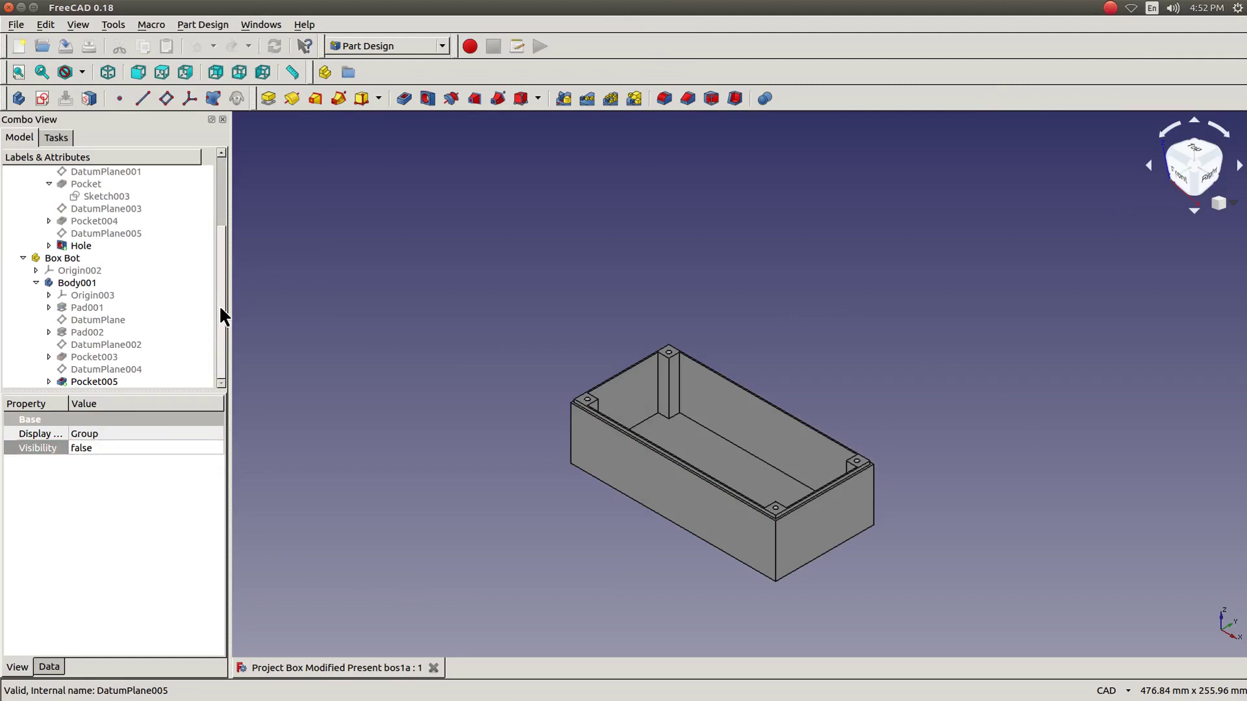
scroll(496, 484, up, 2)
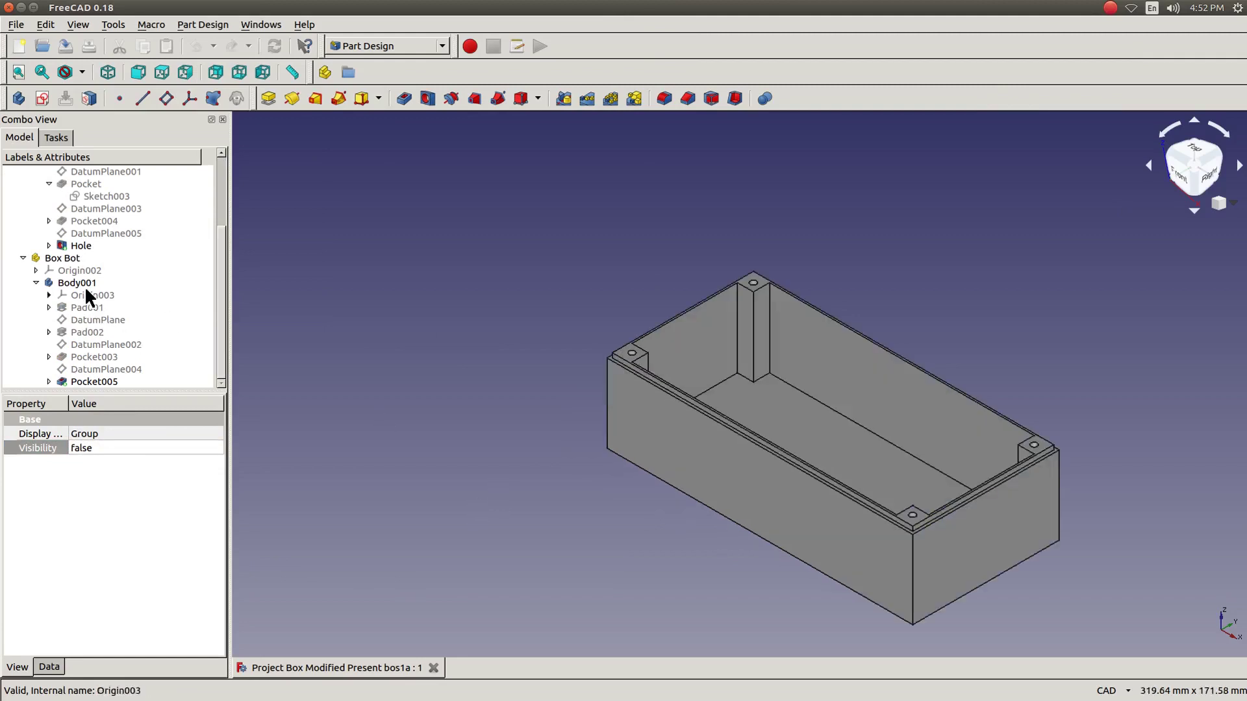
click(77, 282)
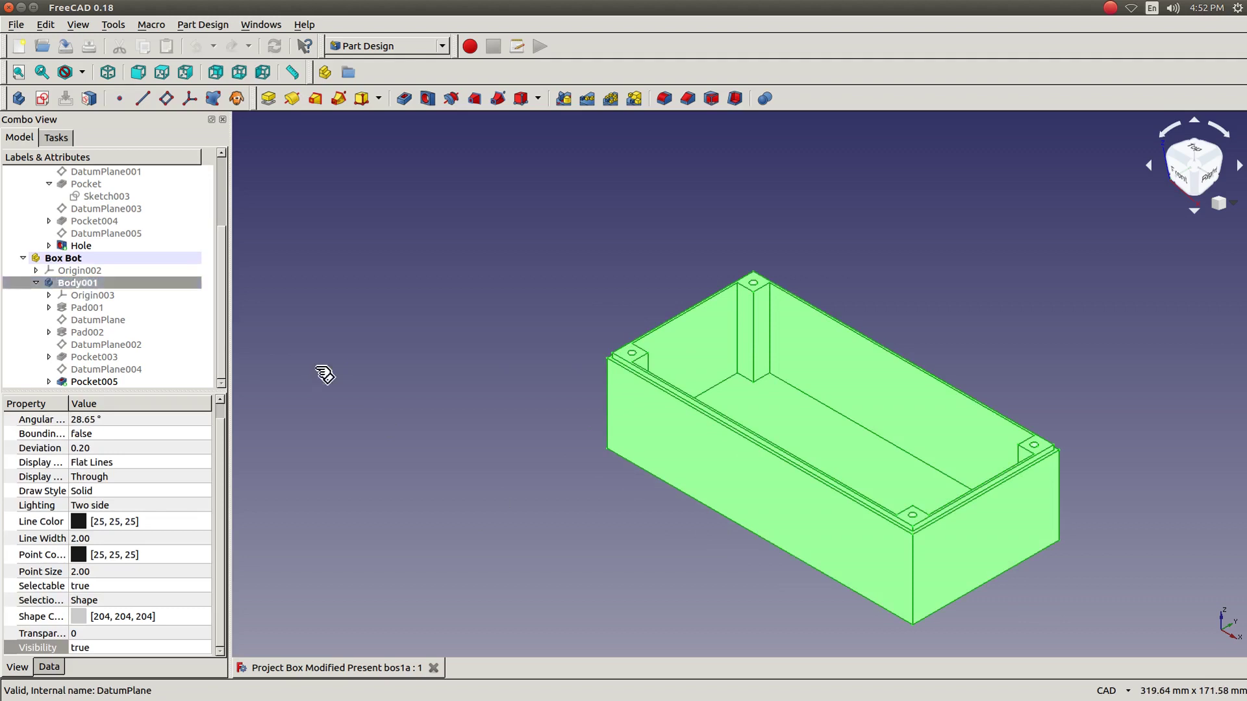
click(318, 374)
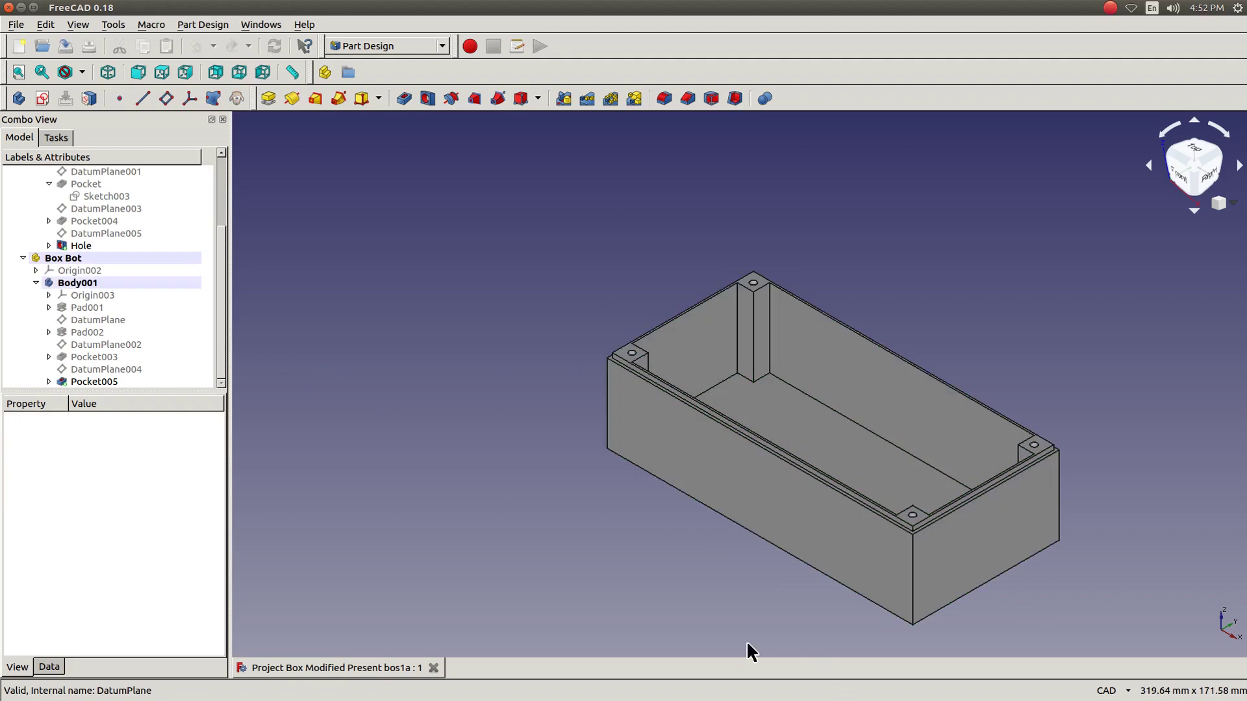
click(913, 578)
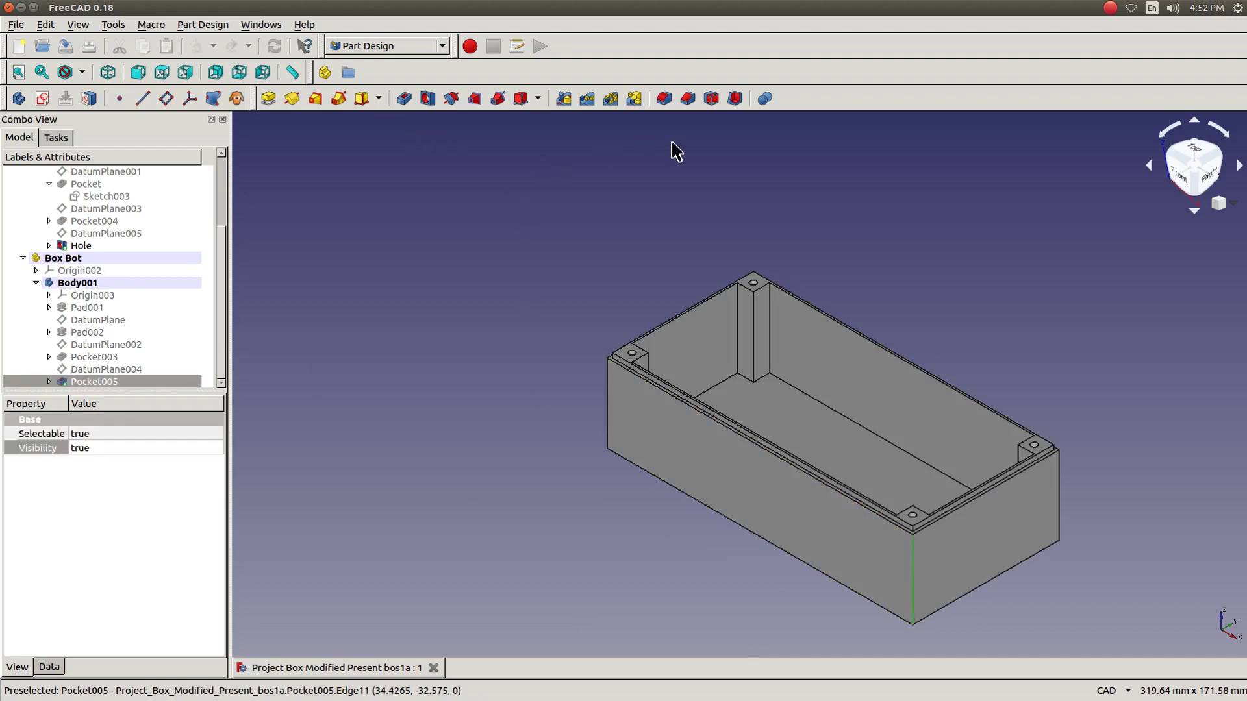
click(655, 98)
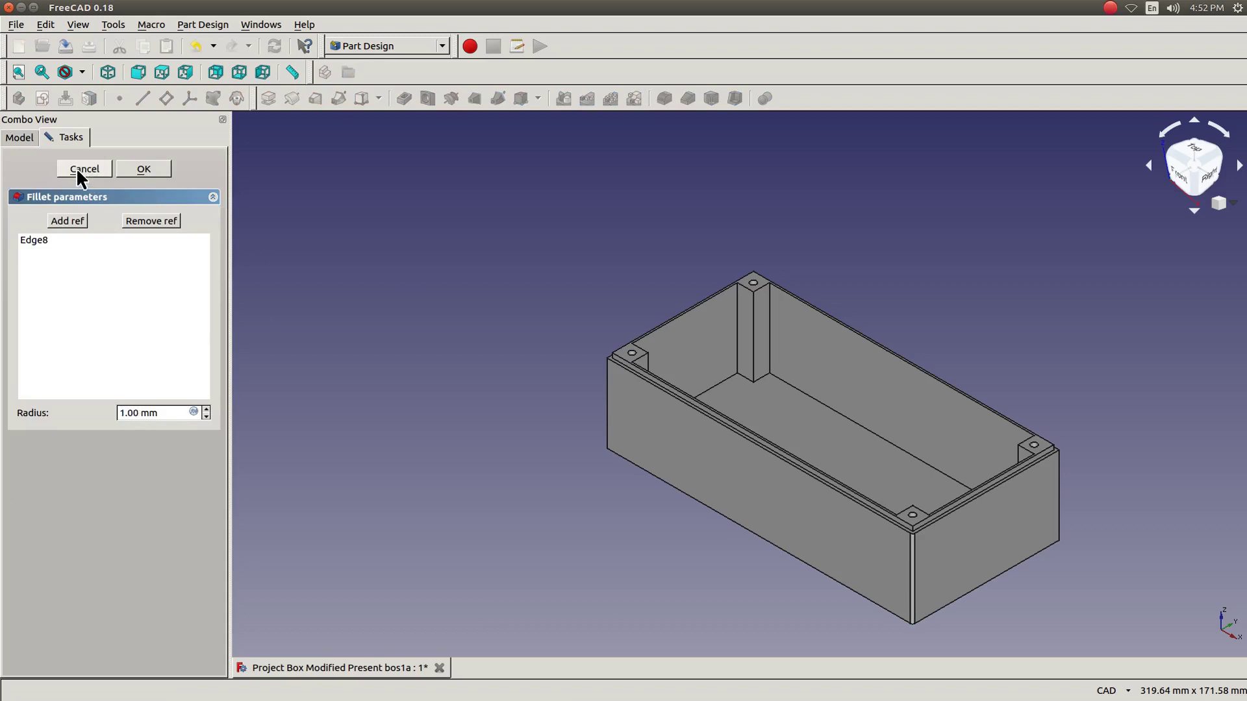
click(83, 168)
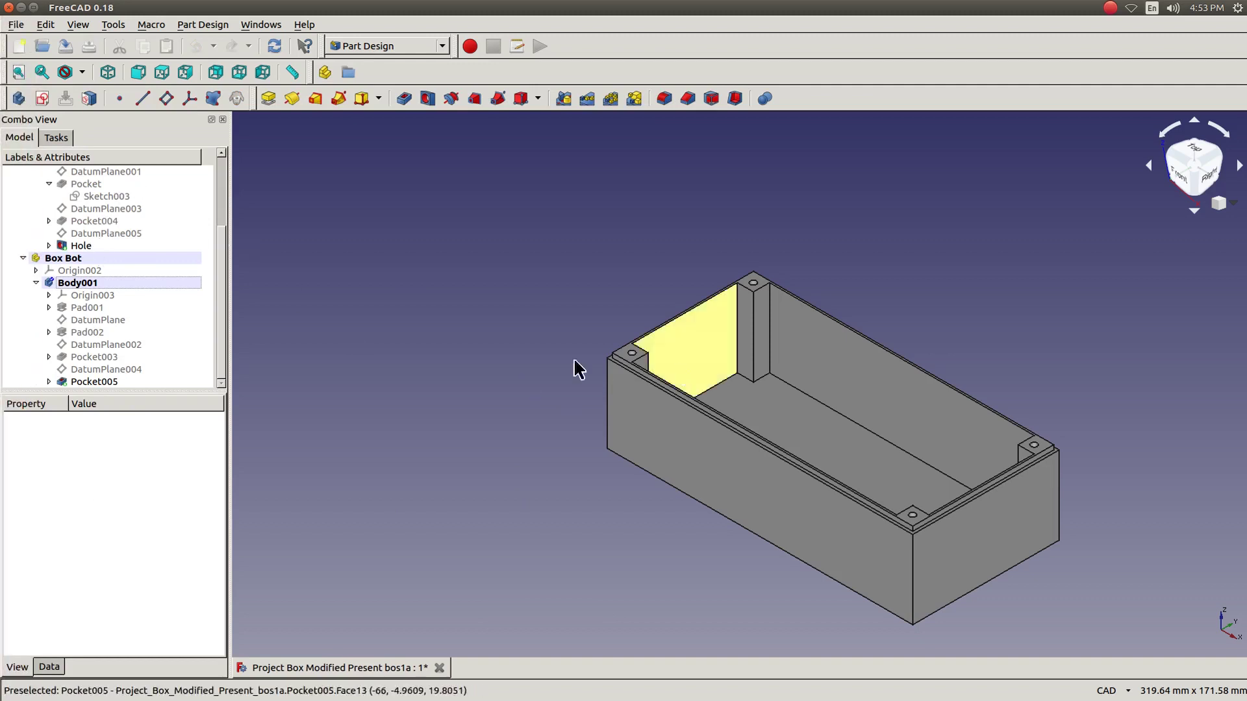
Switch the draw style of the box bottom to Wireframe.
scroll(548, 367, up, 4)
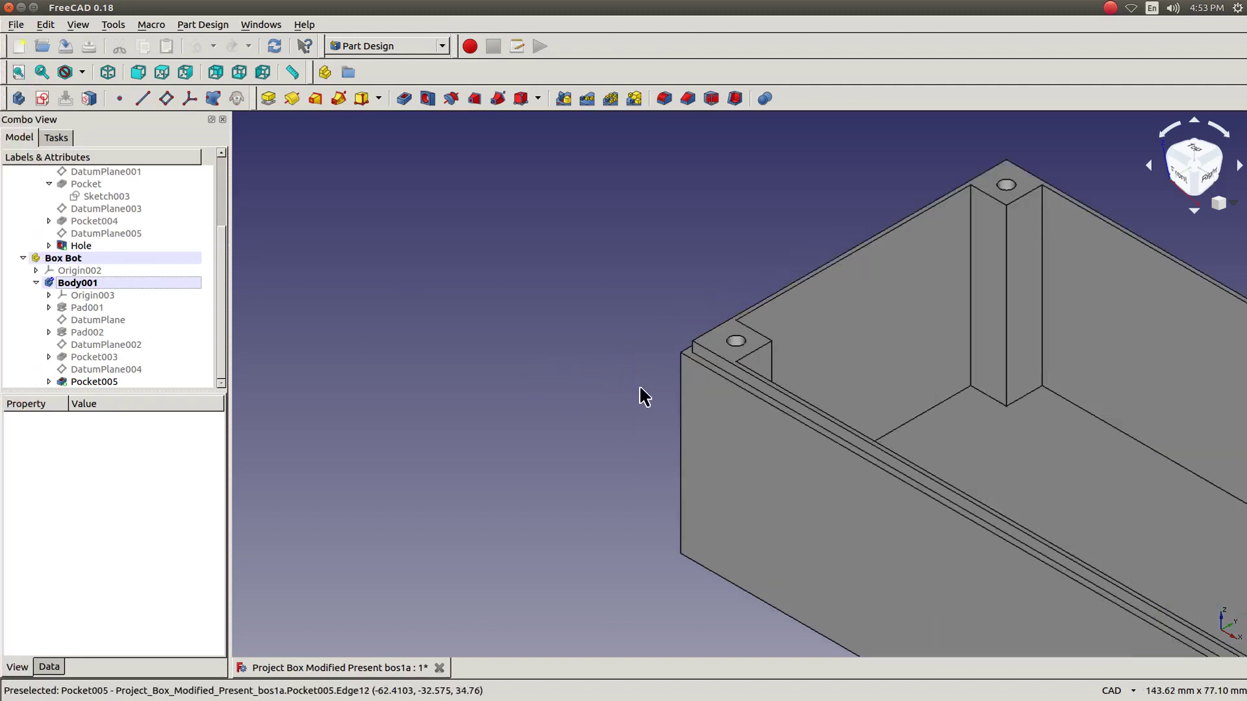
scroll(643, 396, up, 2)
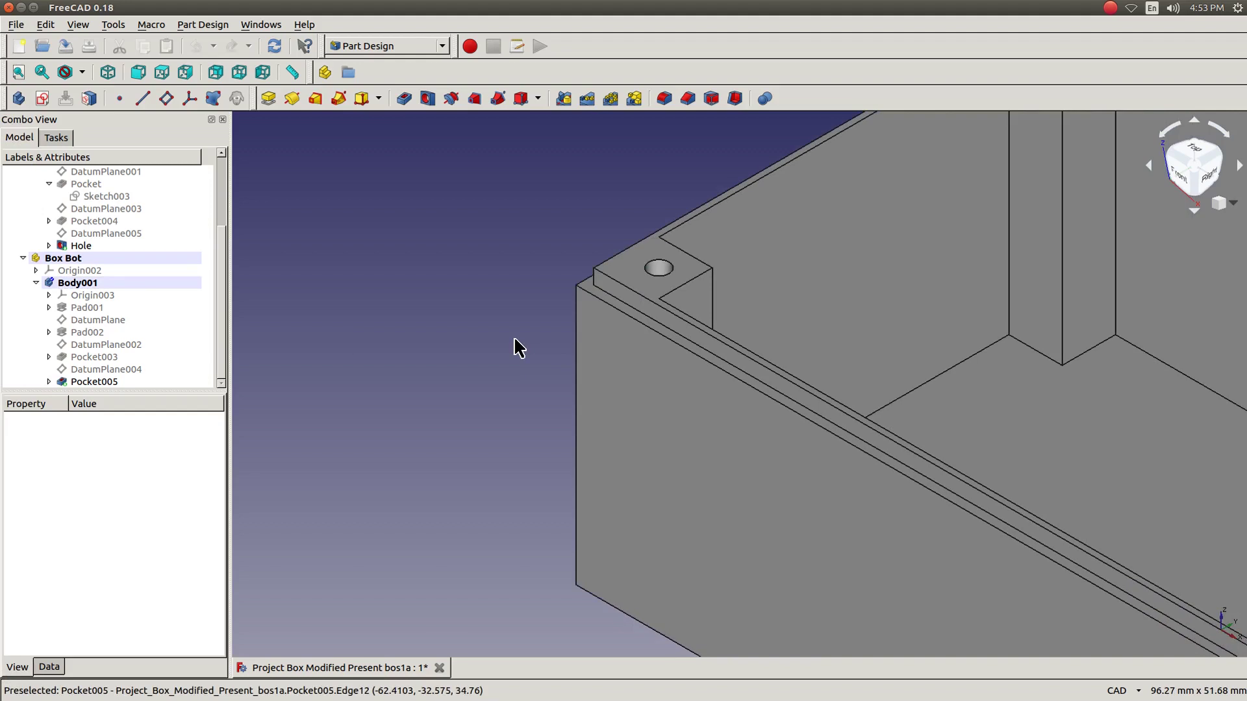
scroll(517, 348, down, 2)
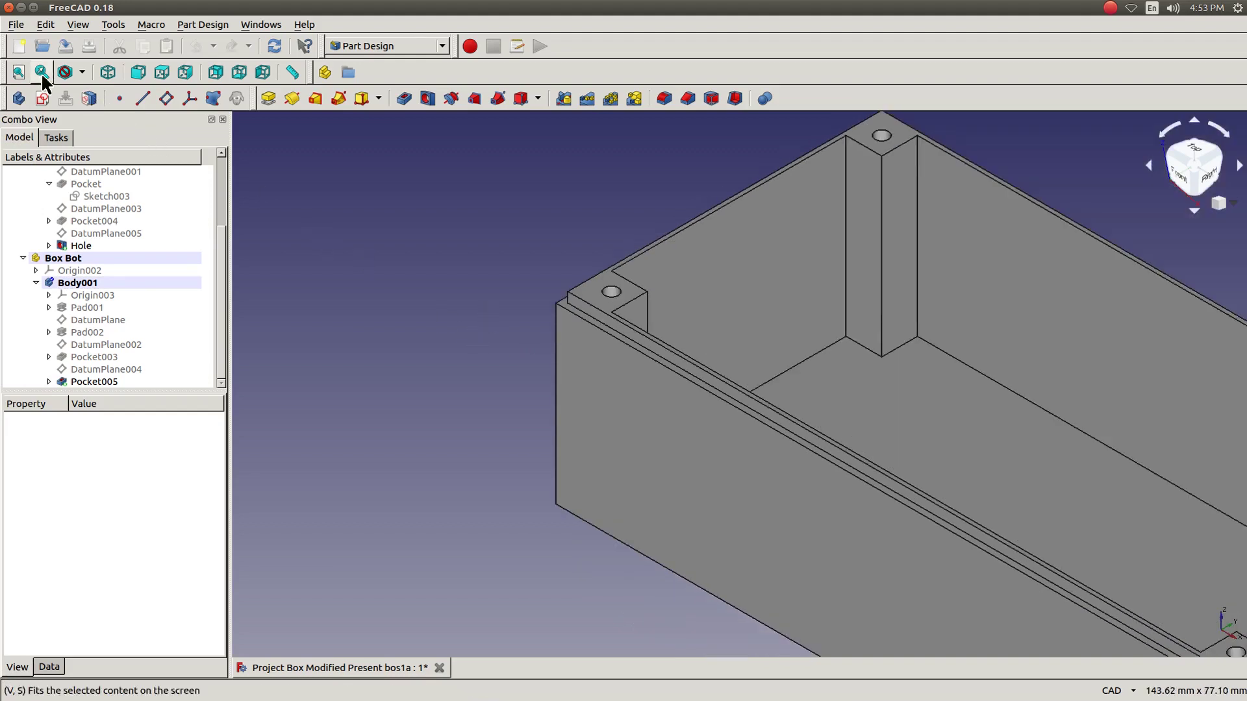
click(82, 72)
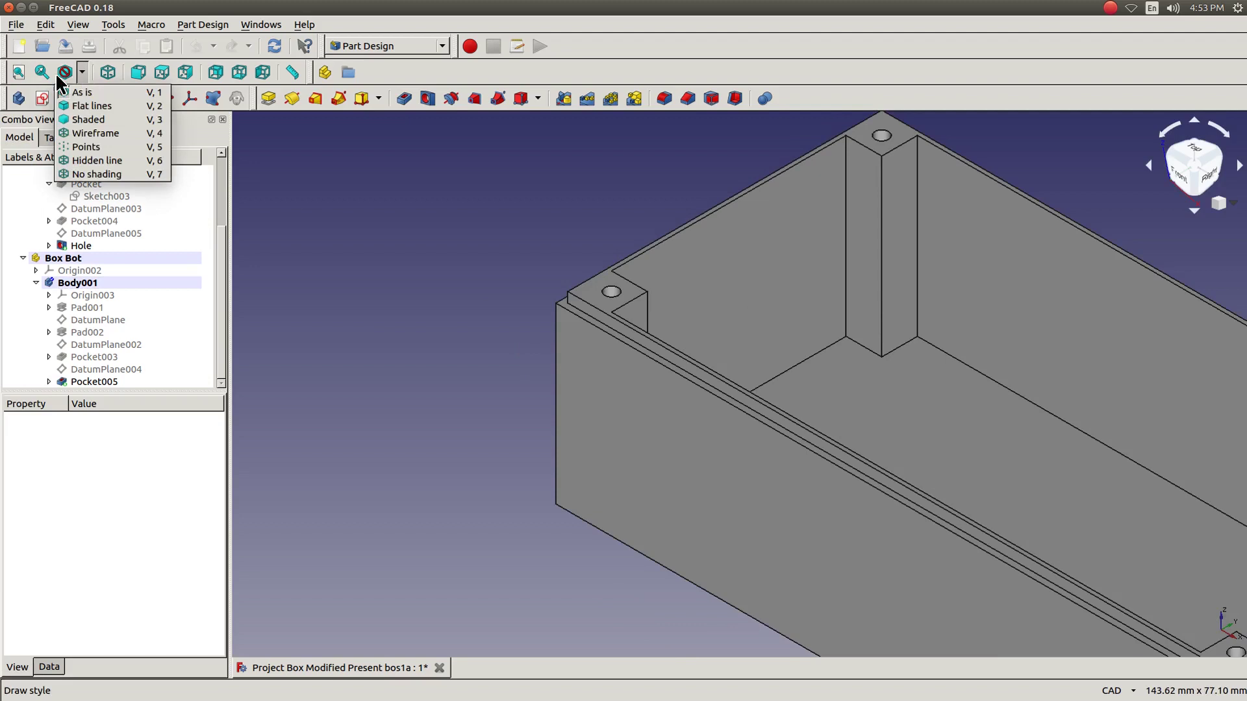
click(93, 133)
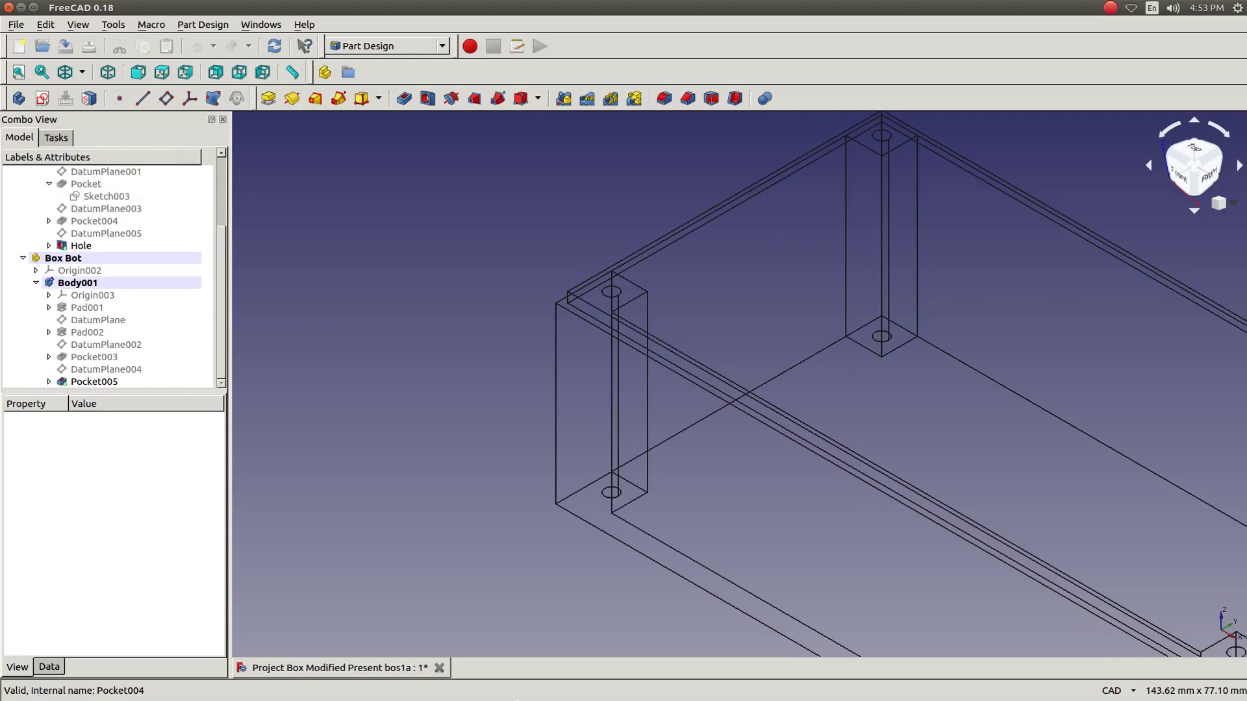
Select the front-left corner's outer vertical edge, its short lip edge, and the adjoining front and left outer bottom edges.
scroll(493, 381, up, 2)
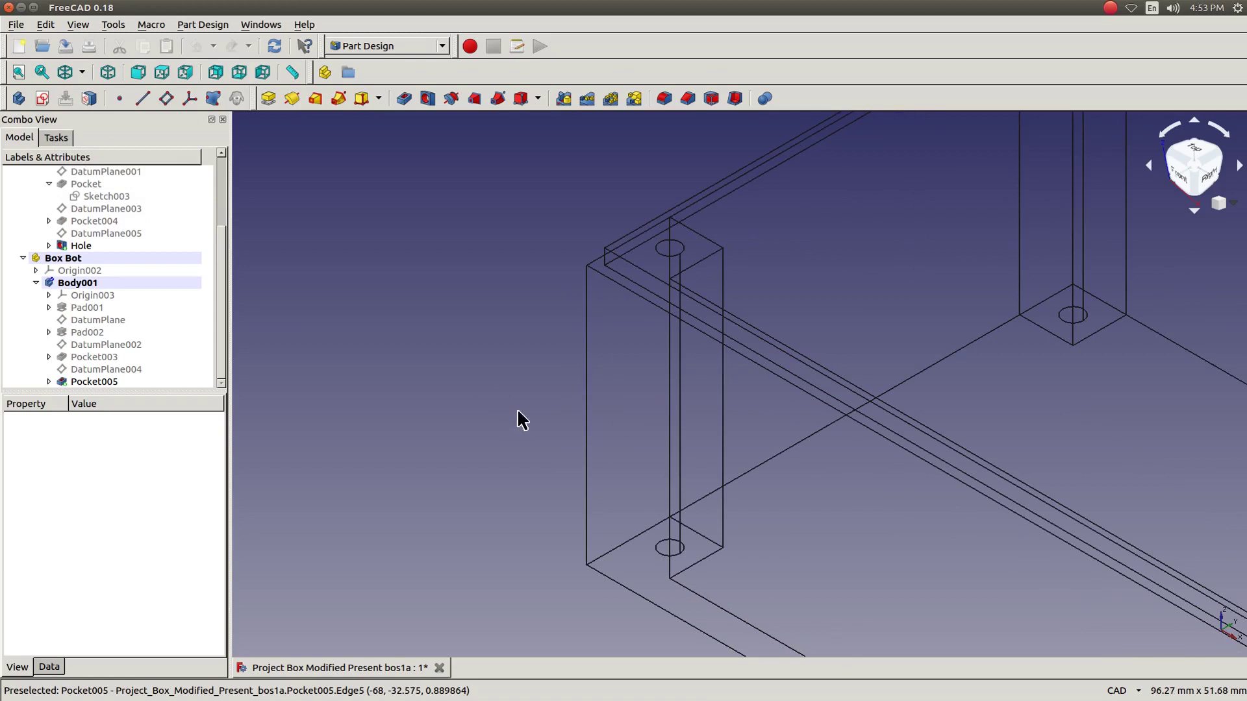
click(588, 404)
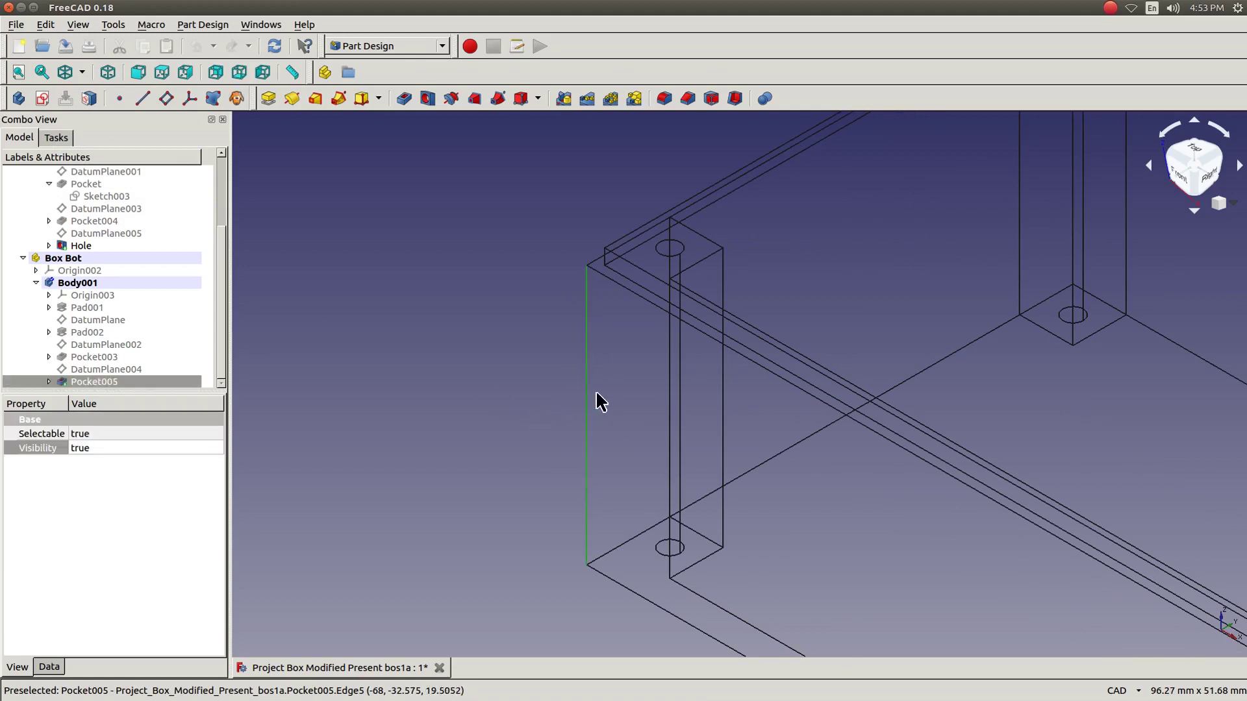
ctrl+click(614, 545)
ctrl+click(626, 589)
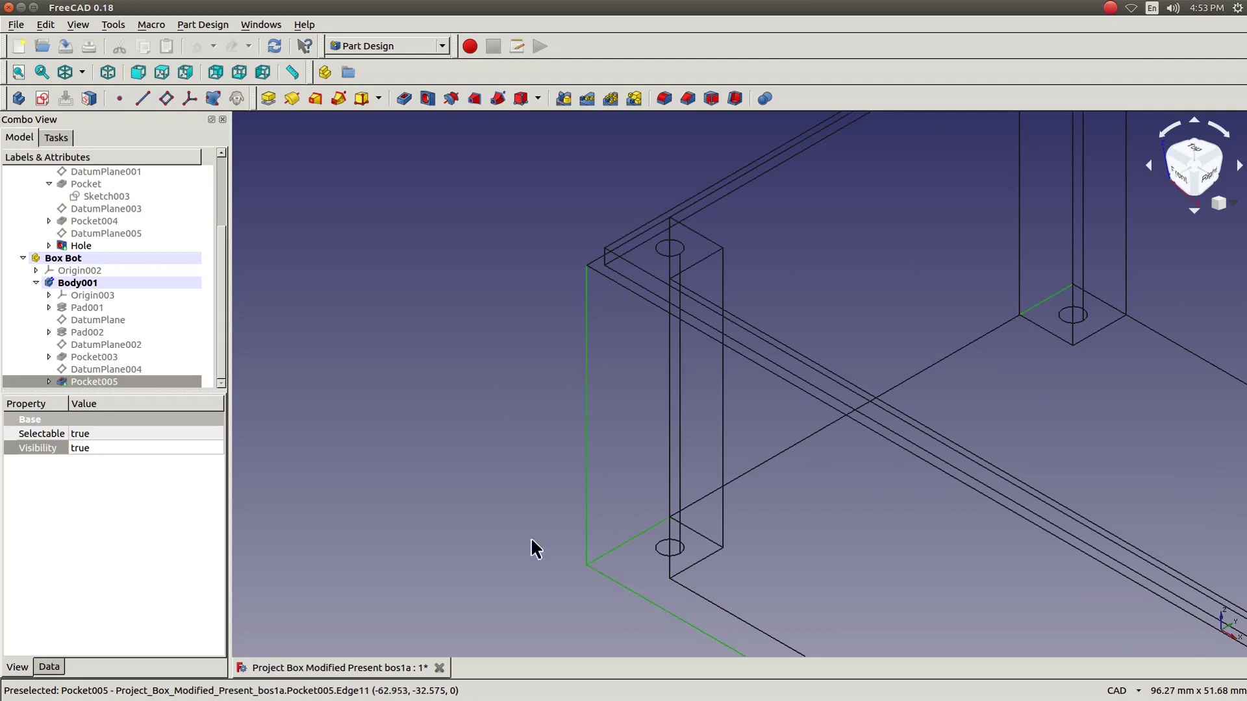
ctrl+click(605, 257)
scroll(531, 547, down, 5)
middle_drag(547, 587, 332, 265)
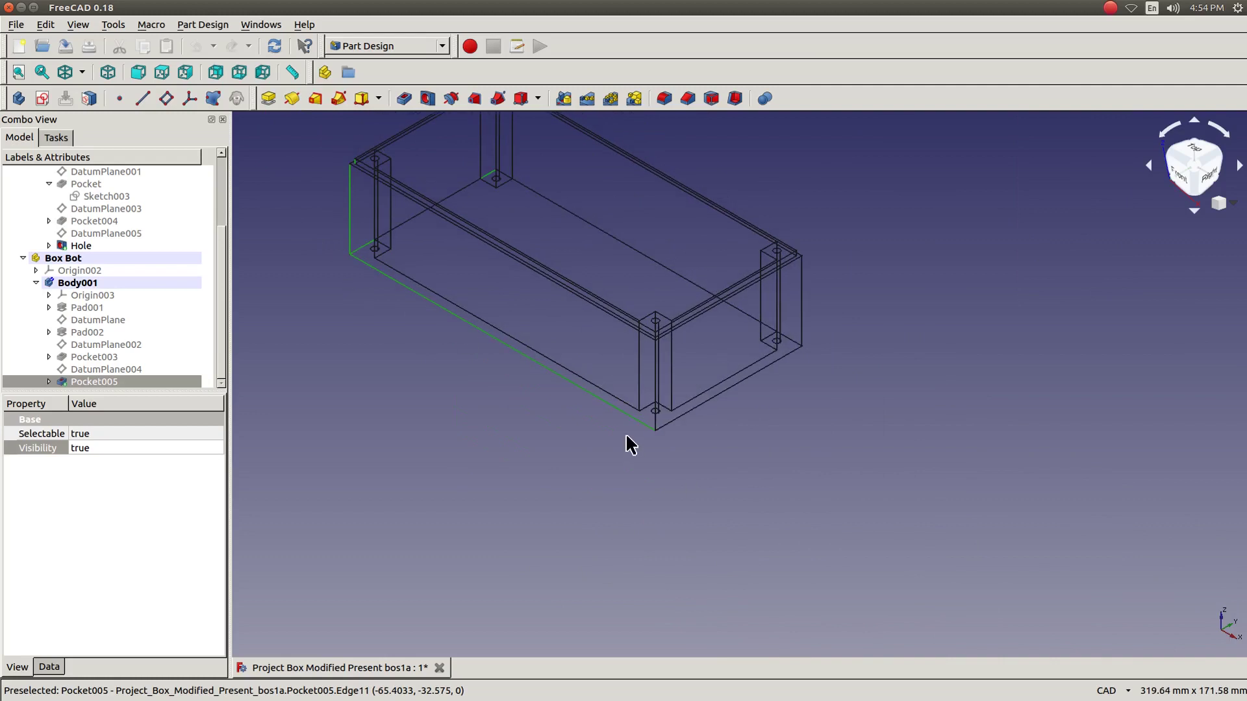
Add the front-right corner's outer vertical edge, its short lip edge and the right outer bottom edge to the selection.
scroll(627, 441, up, 5)
middle_drag(628, 443, 612, 593)
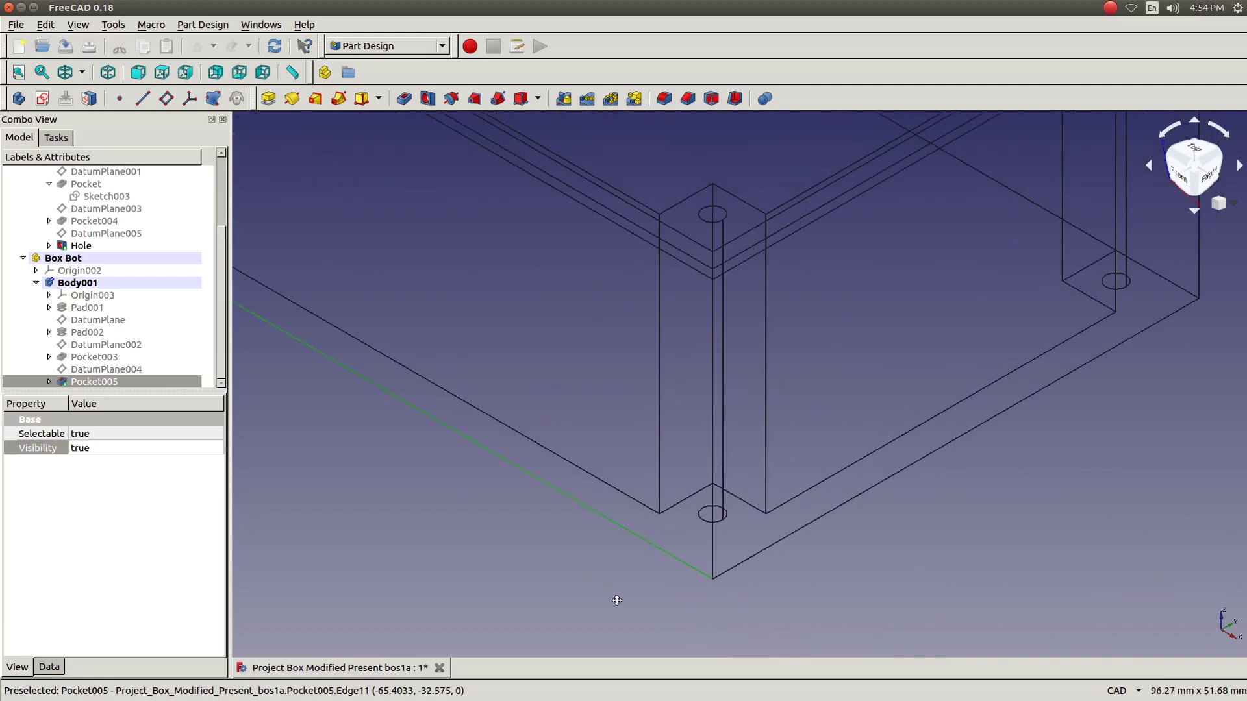
scroll(570, 284, up, 2)
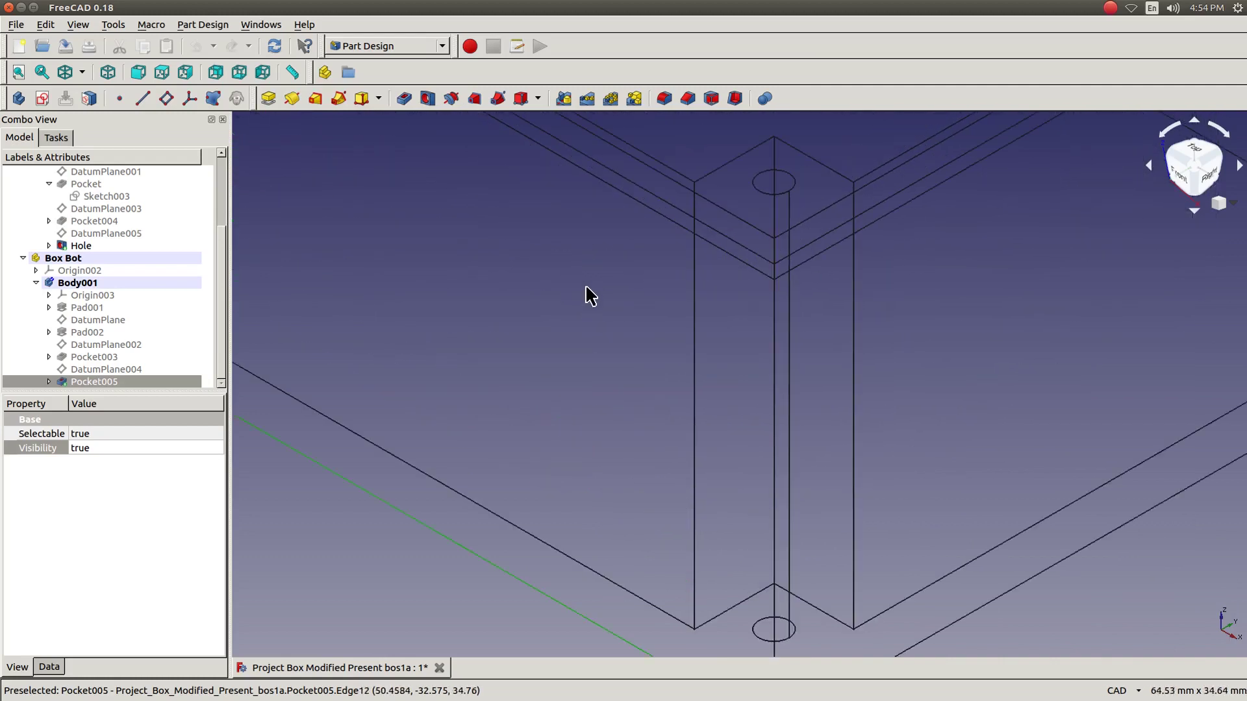
middle_drag(589, 296, 668, 317)
scroll(722, 368, down, 4)
middle_drag(811, 397, 707, 368)
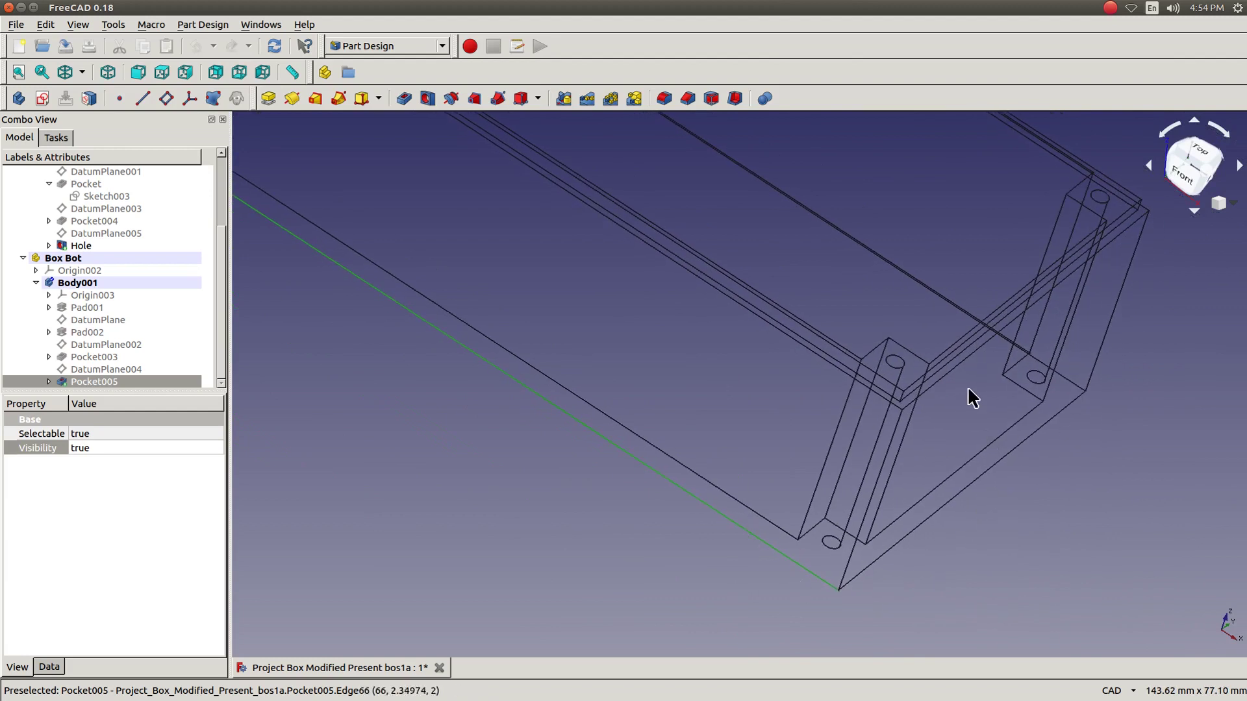
scroll(968, 389, up, 2)
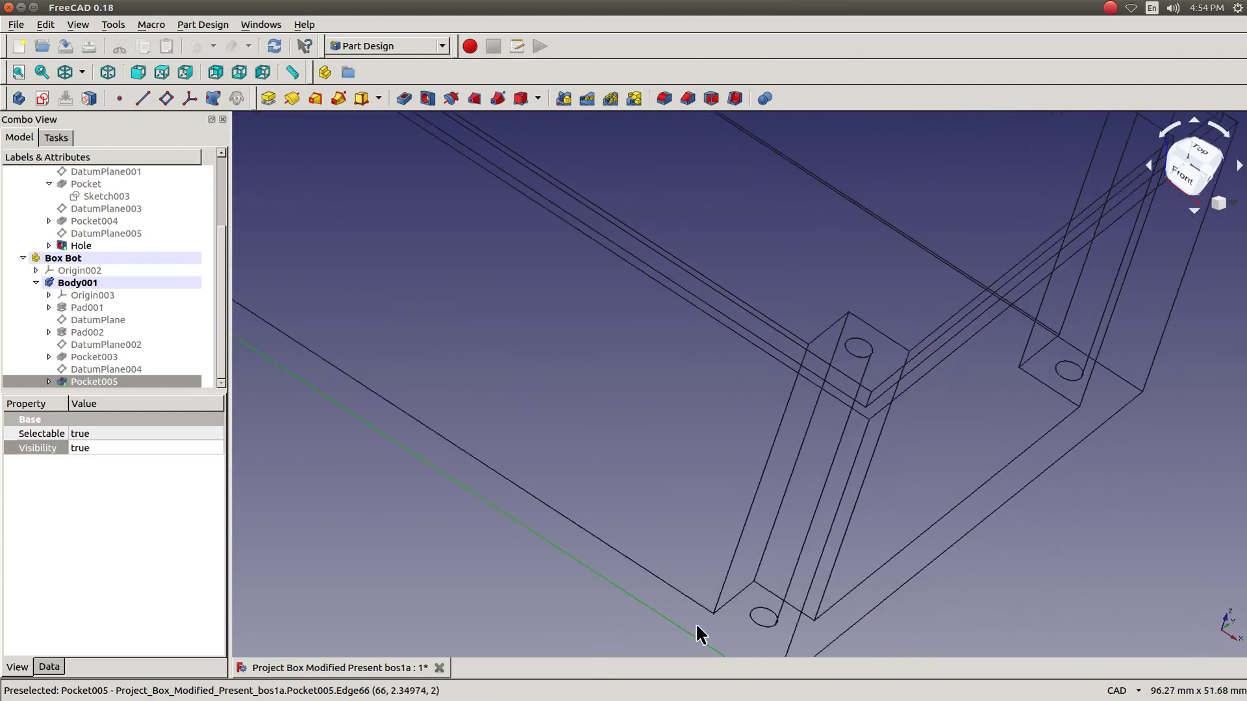
middle_drag(954, 442, 941, 390)
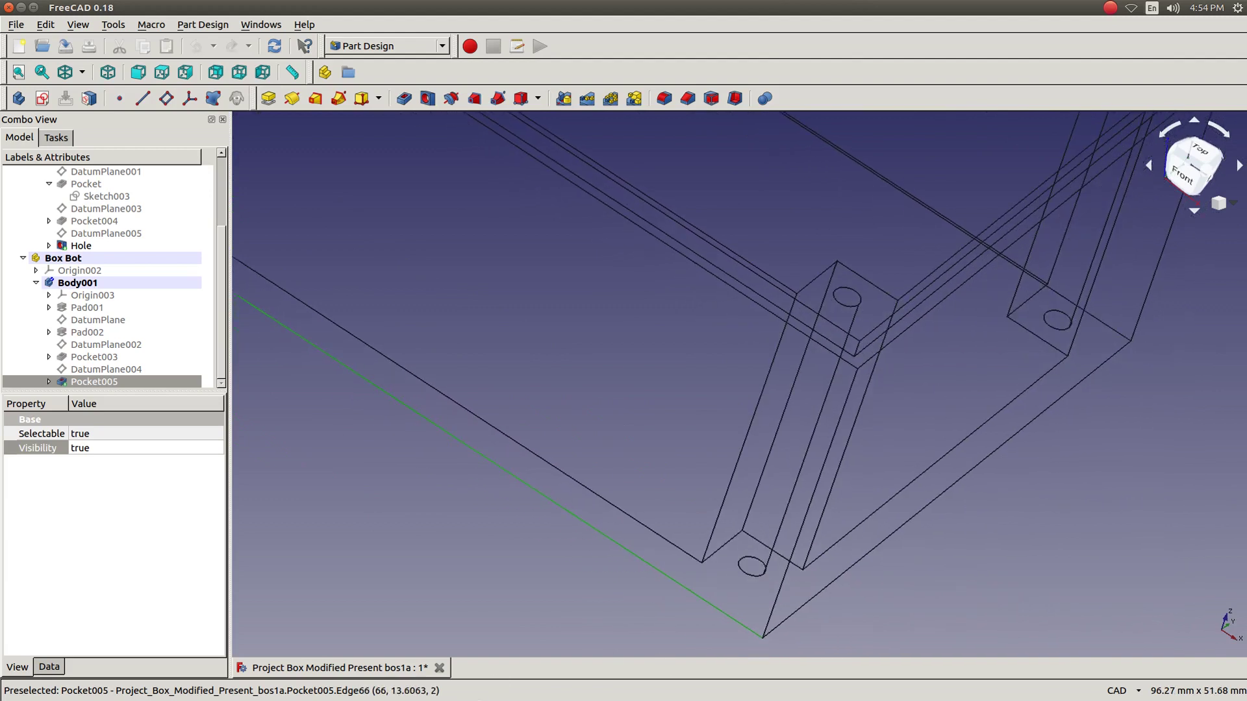
ctrl+click(857, 346)
ctrl+click(797, 592)
ctrl+click(808, 603)
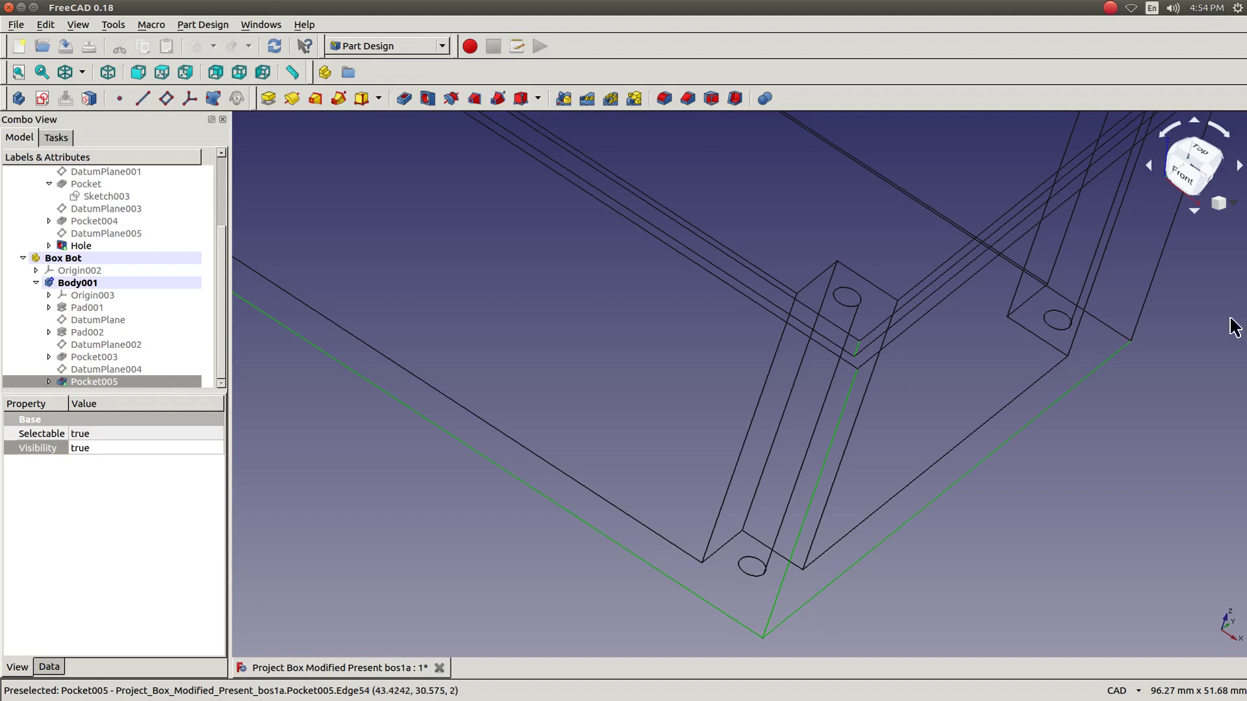
Apply a Fillet to the twelve selected outer vertical, lip and bottom edges and inspect its preview in isometric view.
scroll(1214, 315, down, 4)
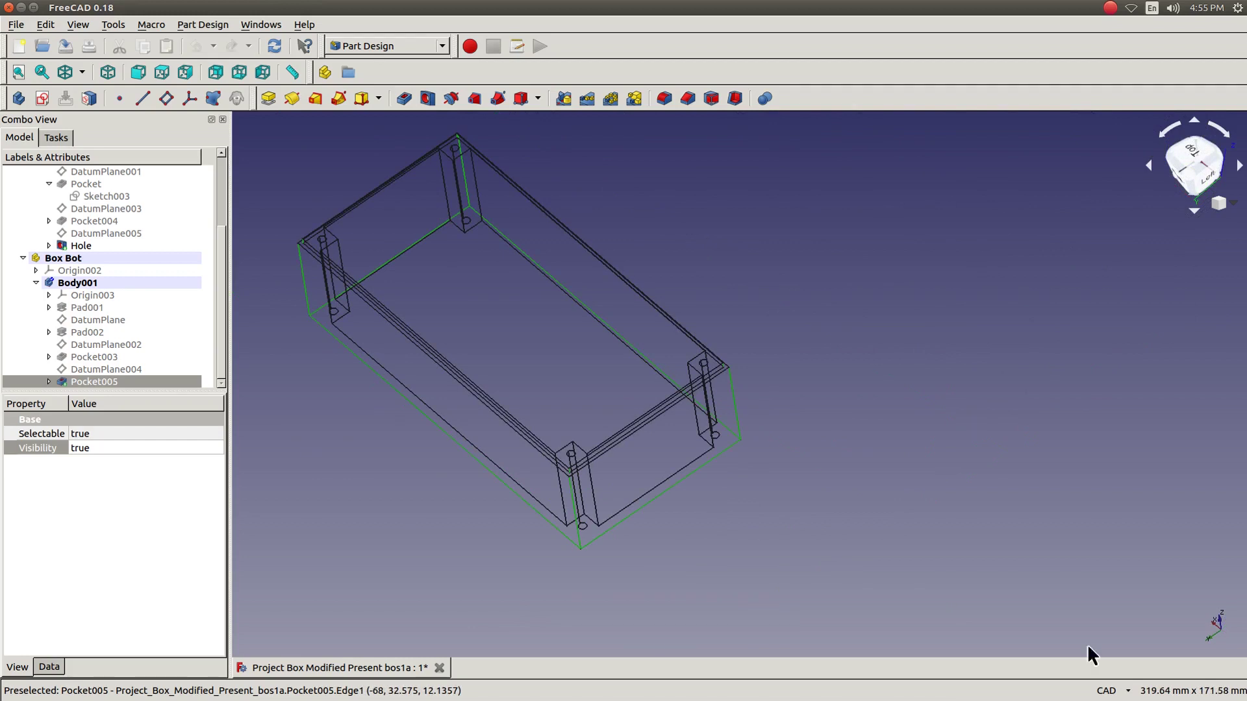
click(661, 99)
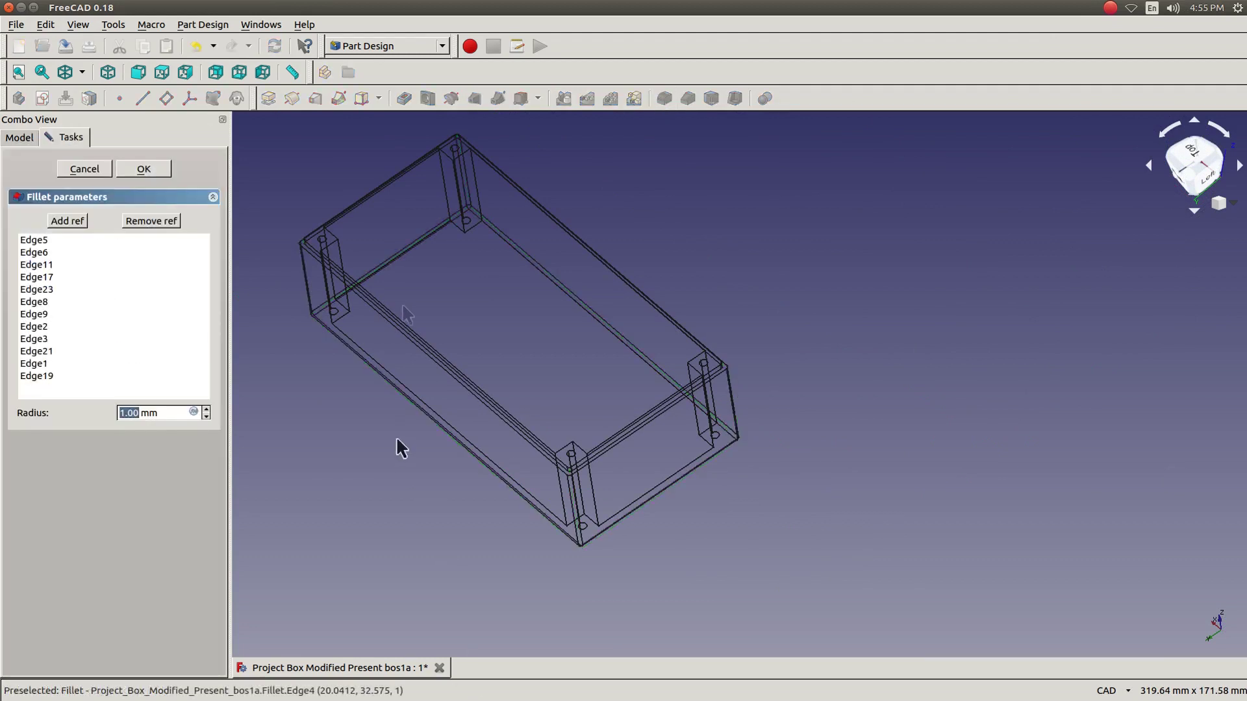
middle_drag(397, 443, 384, 478)
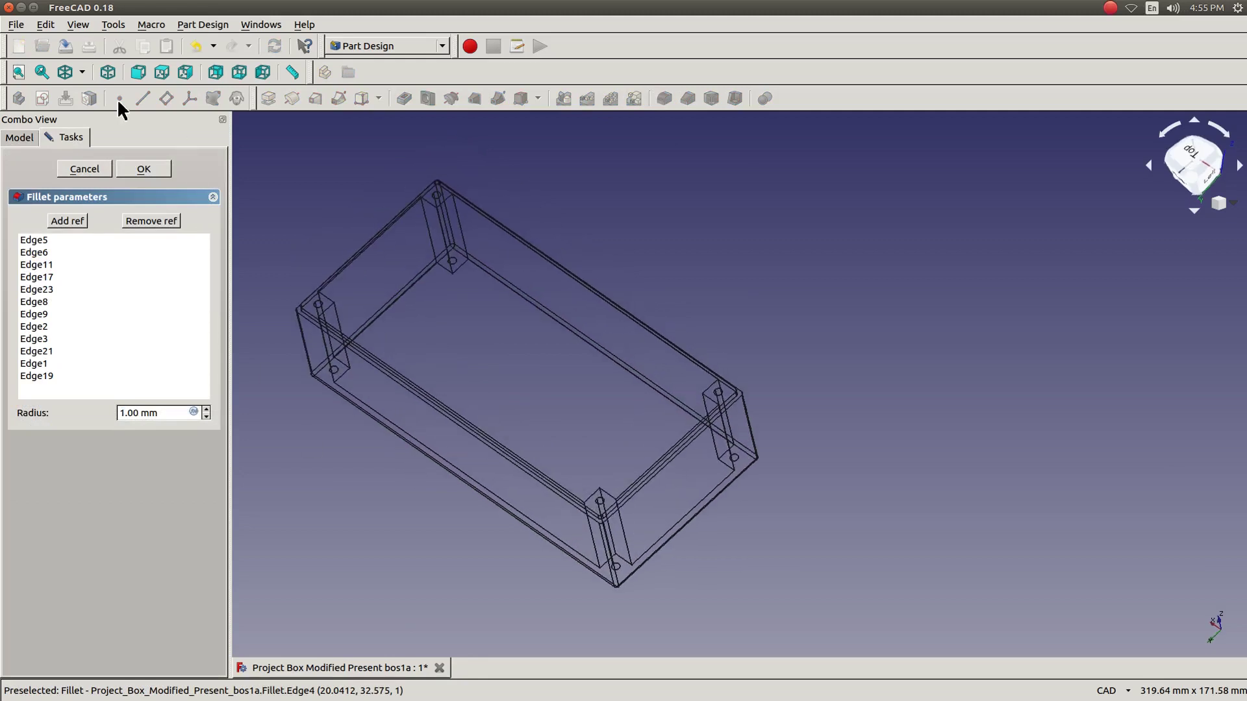
click(108, 72)
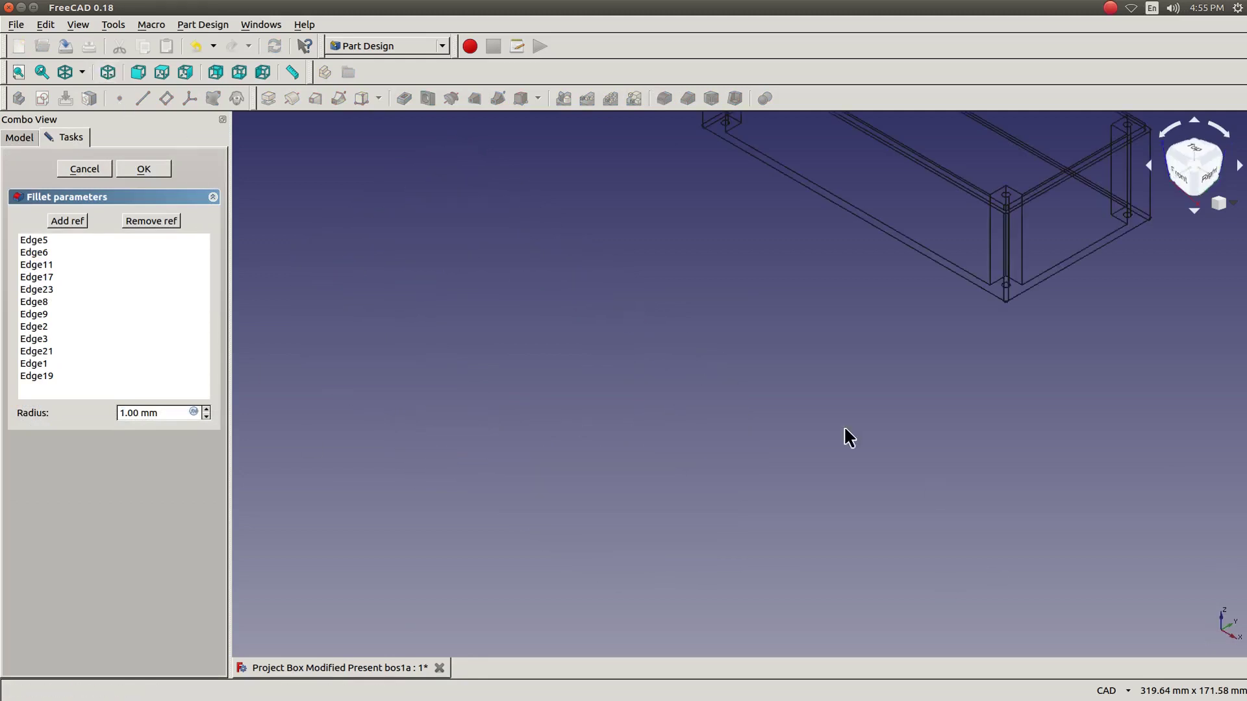
middle_drag(840, 407, 615, 688)
scroll(584, 561, up, 2)
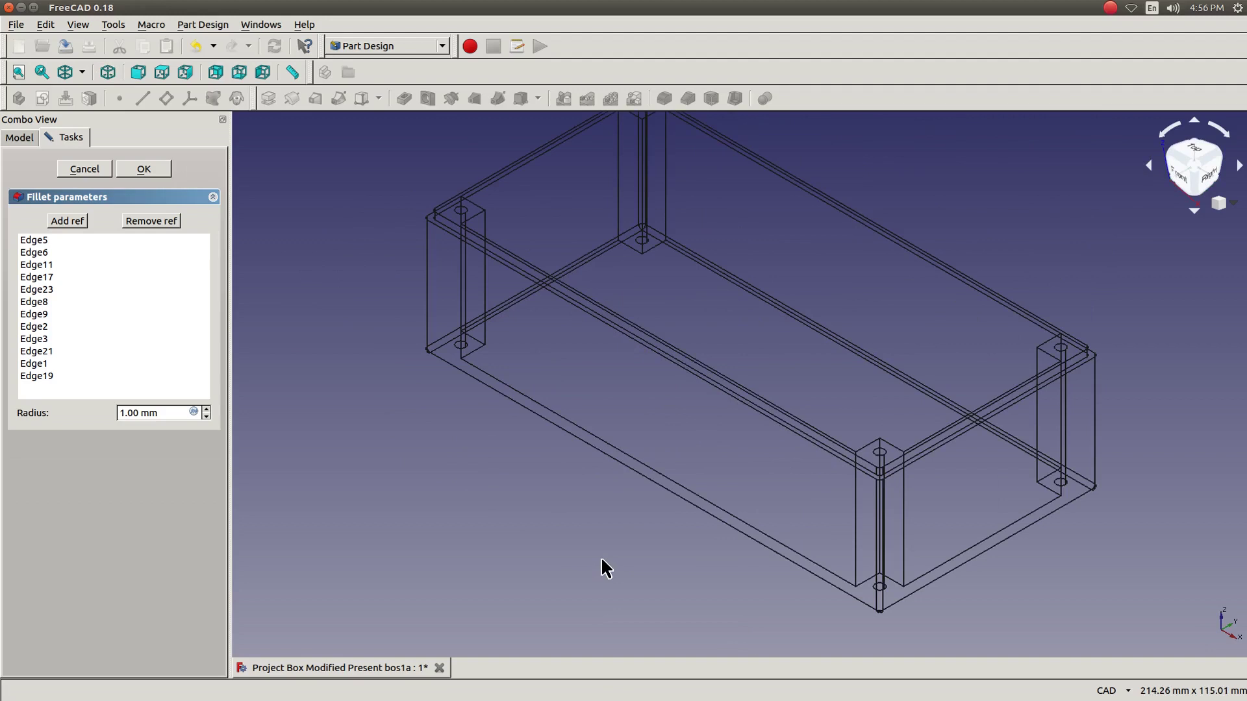
middle_drag(1074, 590, 1111, 590)
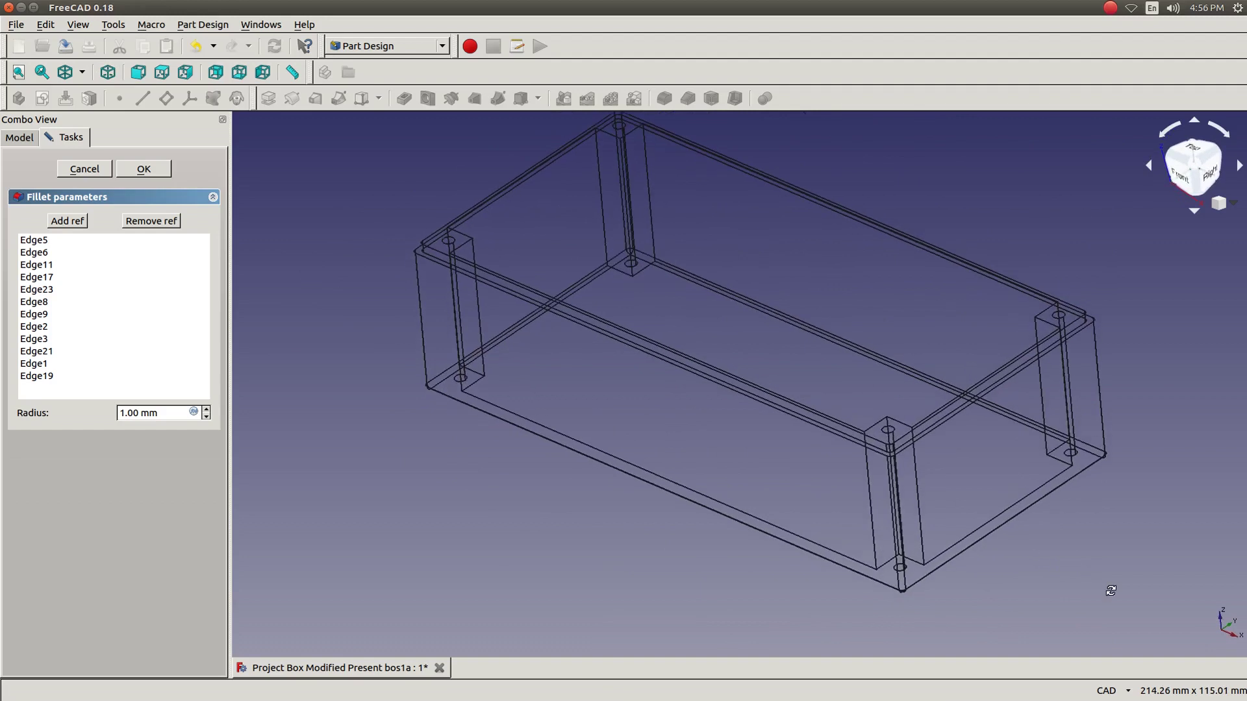
Link the fillet radius by formula to the Spreadsheet value whose name starts with "w", giving 2.00.
click(194, 412)
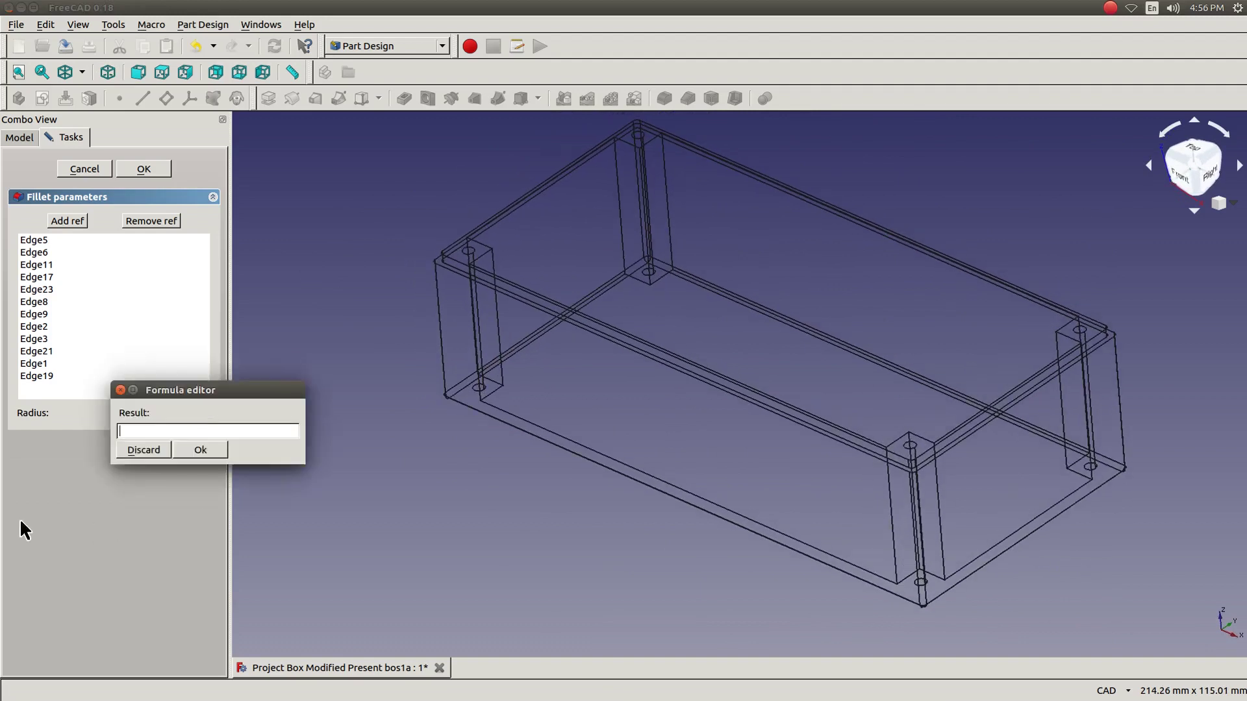
mouse_move(7, 156)
text(s)
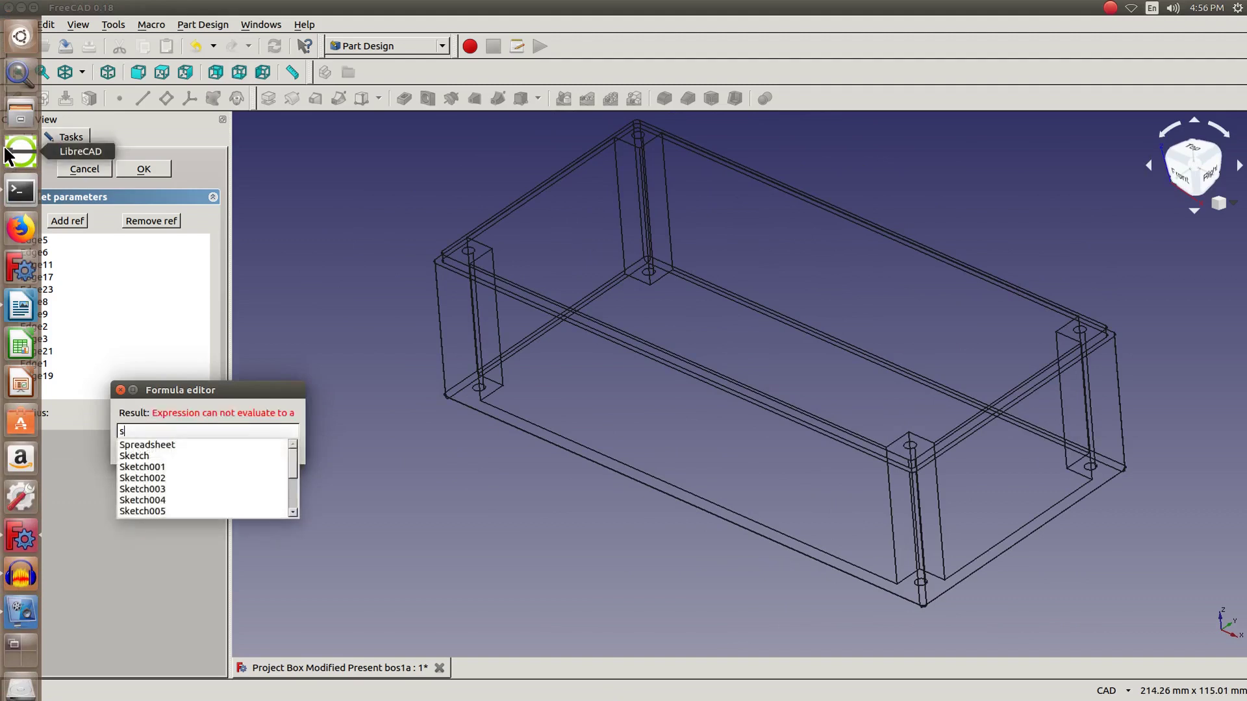
key(Down)
text(.w)
key(Down)
key(Return)
key(Return)
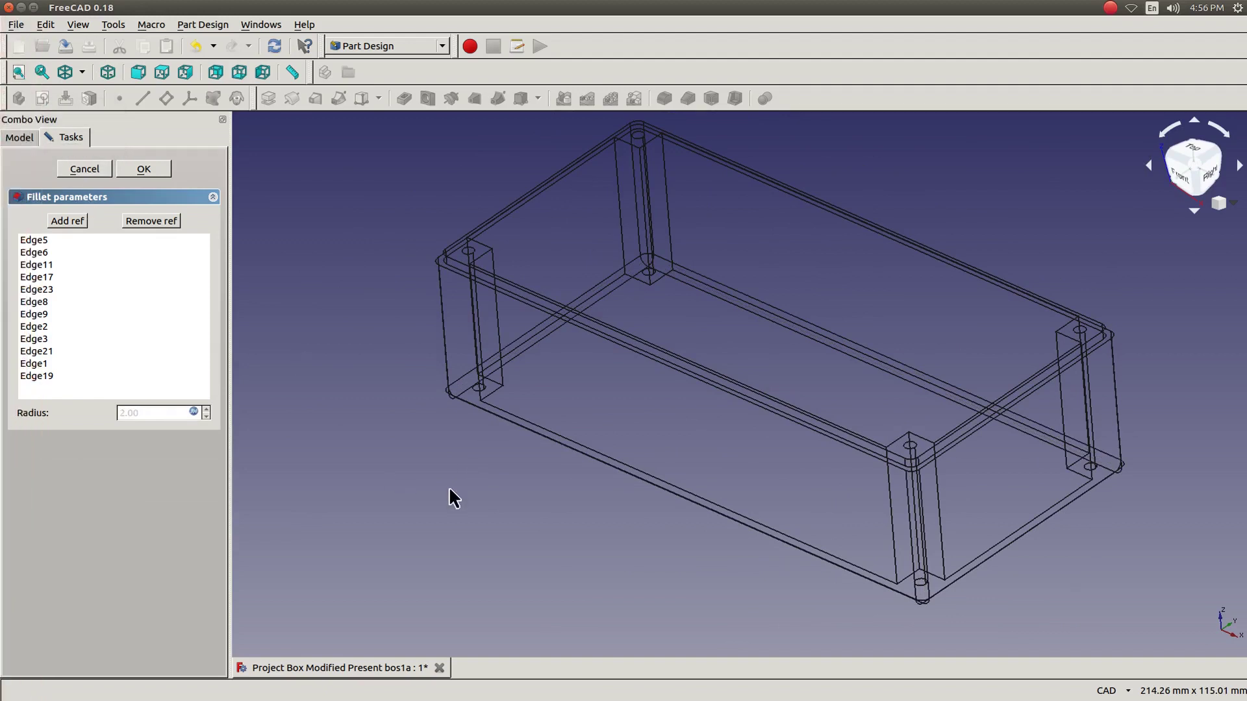
Examine the wireframe preview of the 2.00 mm fillet on the box bottom and set the draw style to As is.
mouse_move(411, 500)
middle_down()
mouse_move(435, 520)
mouse_move(405, 496)
mouse_move(400, 513)
middle_up()
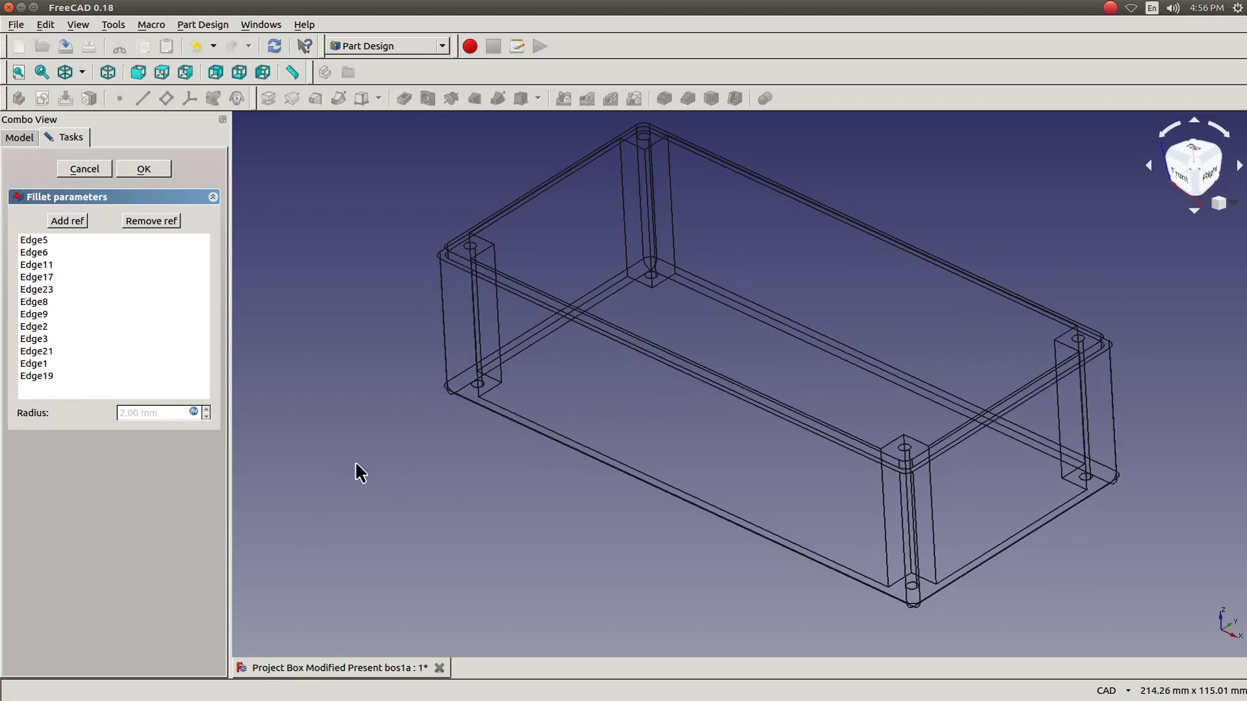
scroll(528, 526, up, 4)
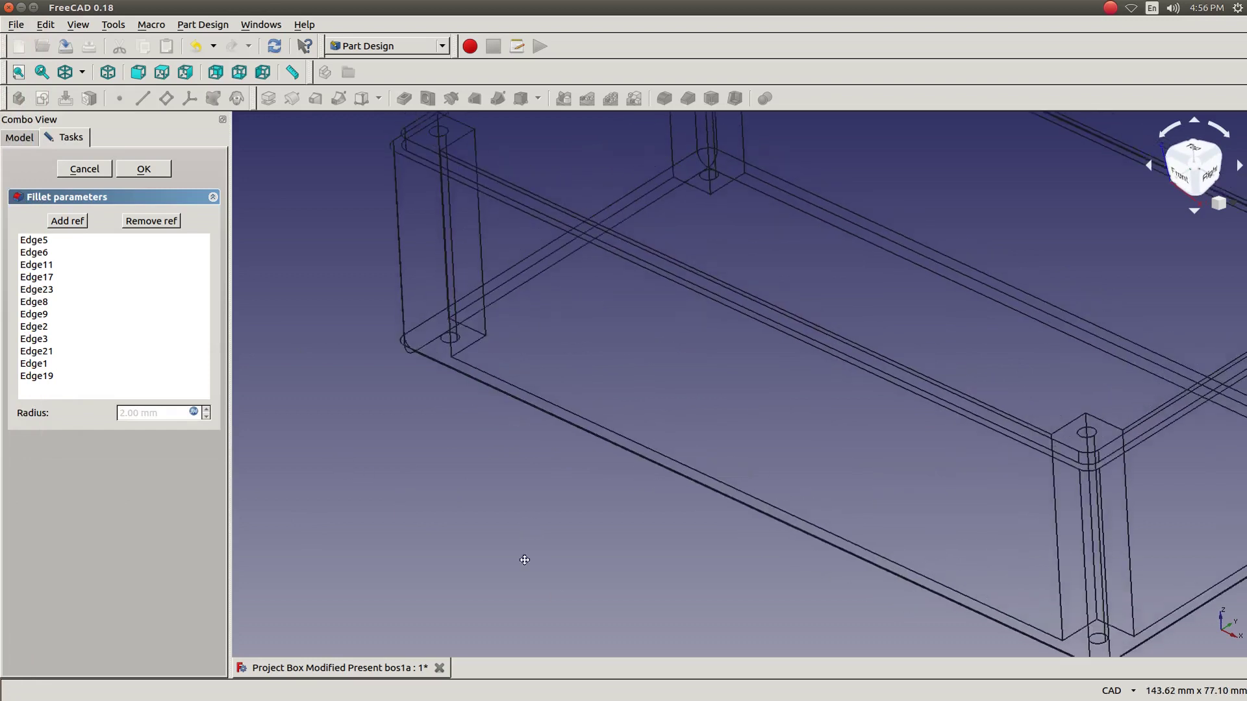
scroll(492, 523, down, 4)
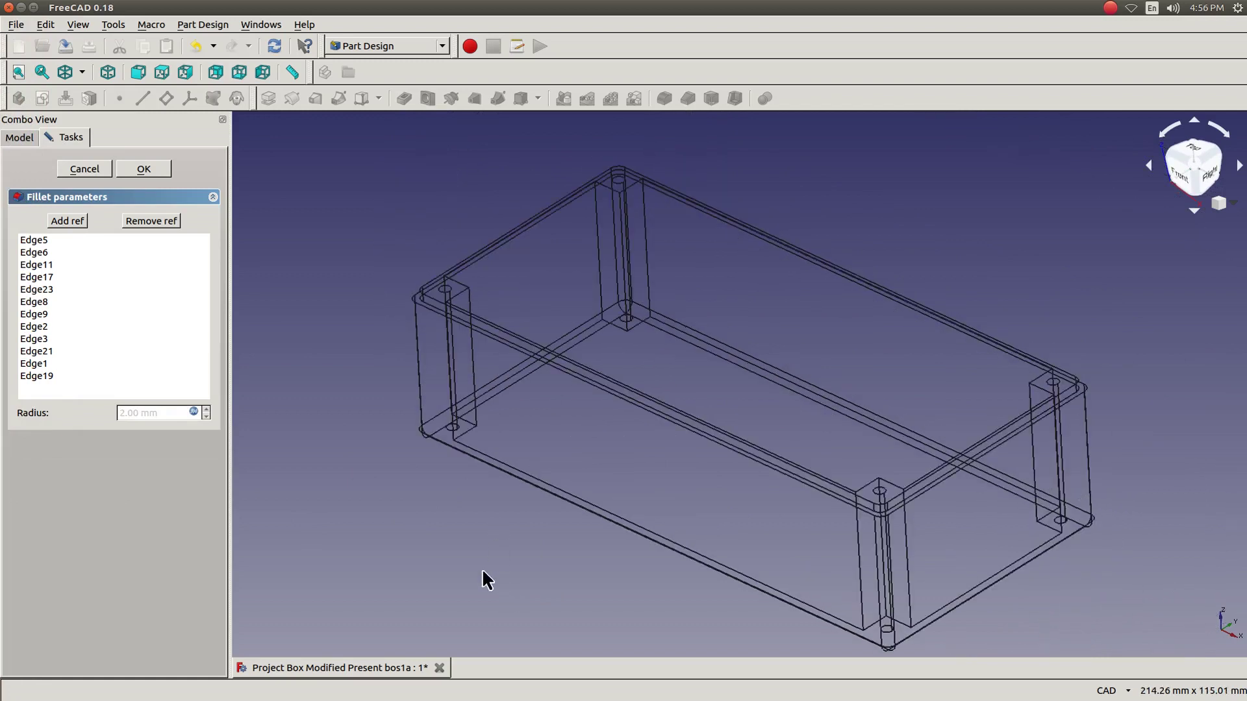
scroll(492, 572, down, 4)
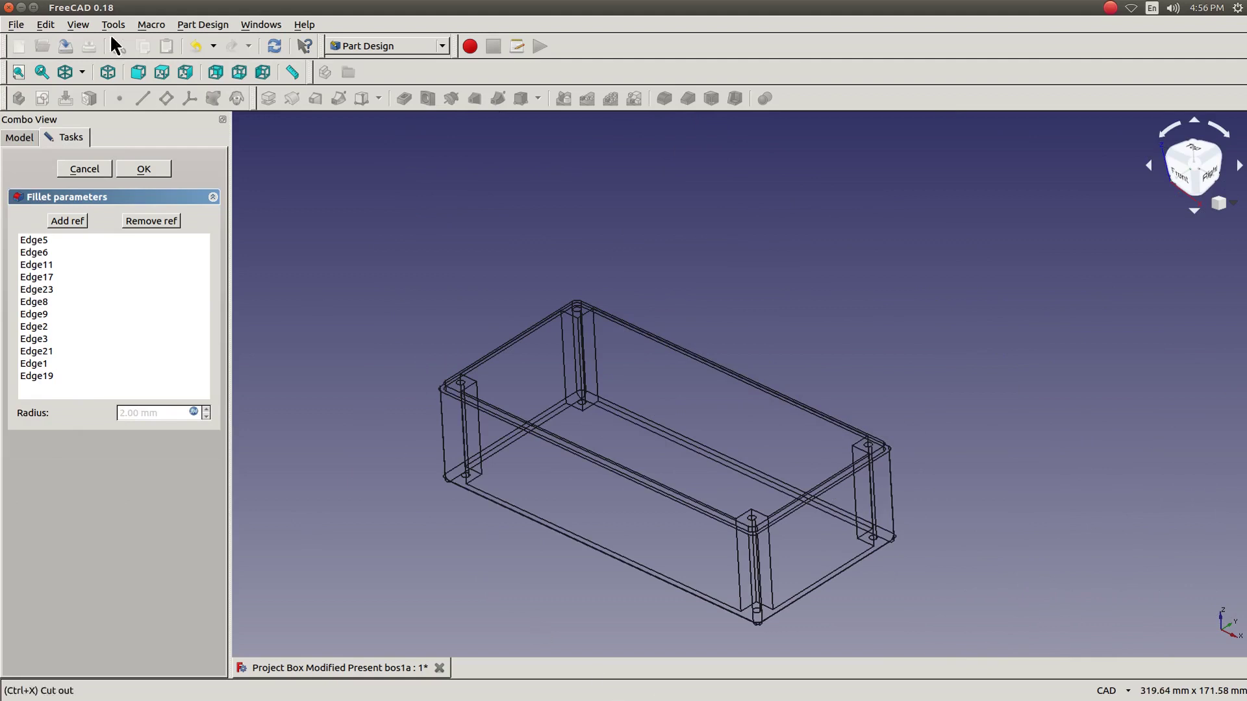
click(82, 73)
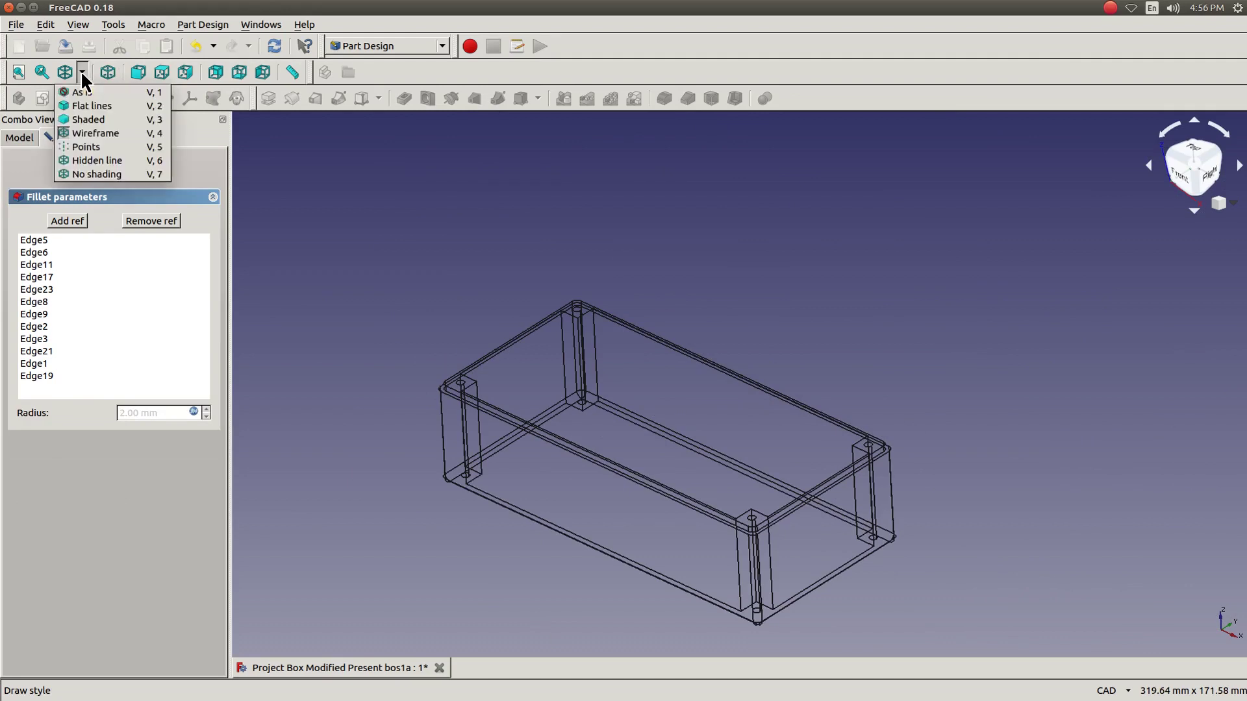
click(81, 104)
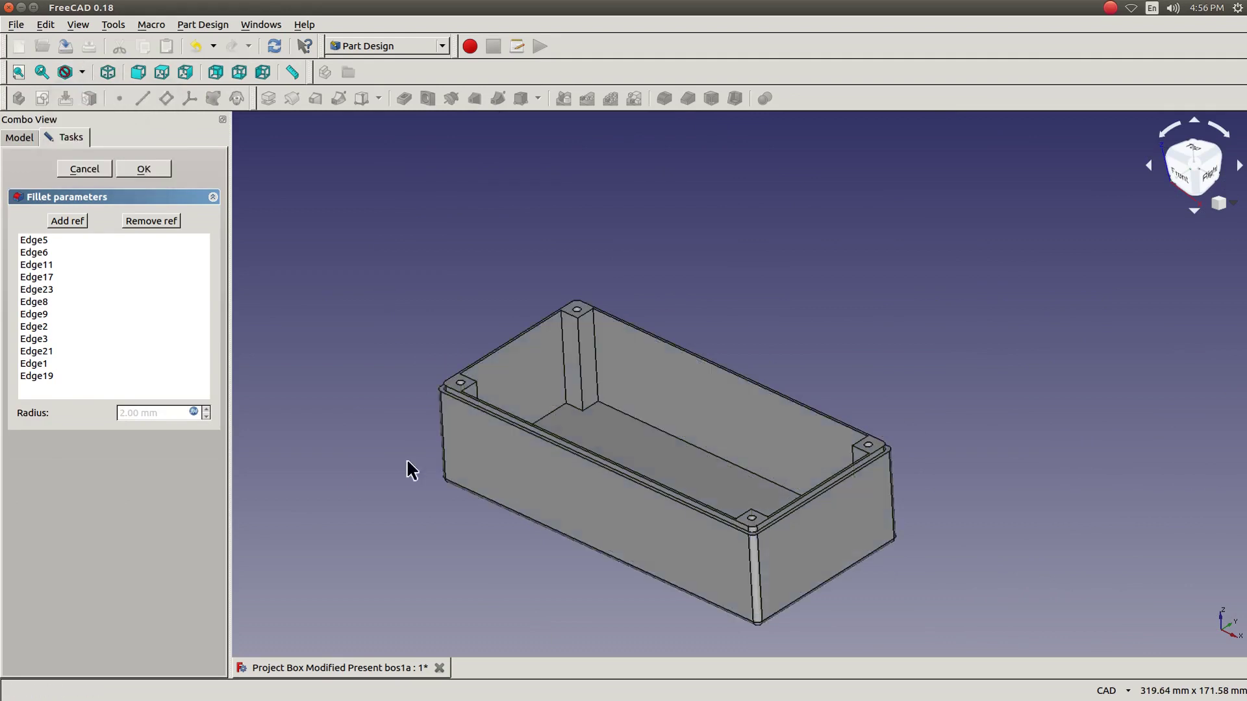
Check the rounded outer edges of the box bottom in the shaded view and accept the fillet.
middle_drag(446, 524, 495, 554)
scroll(489, 543, down, 2)
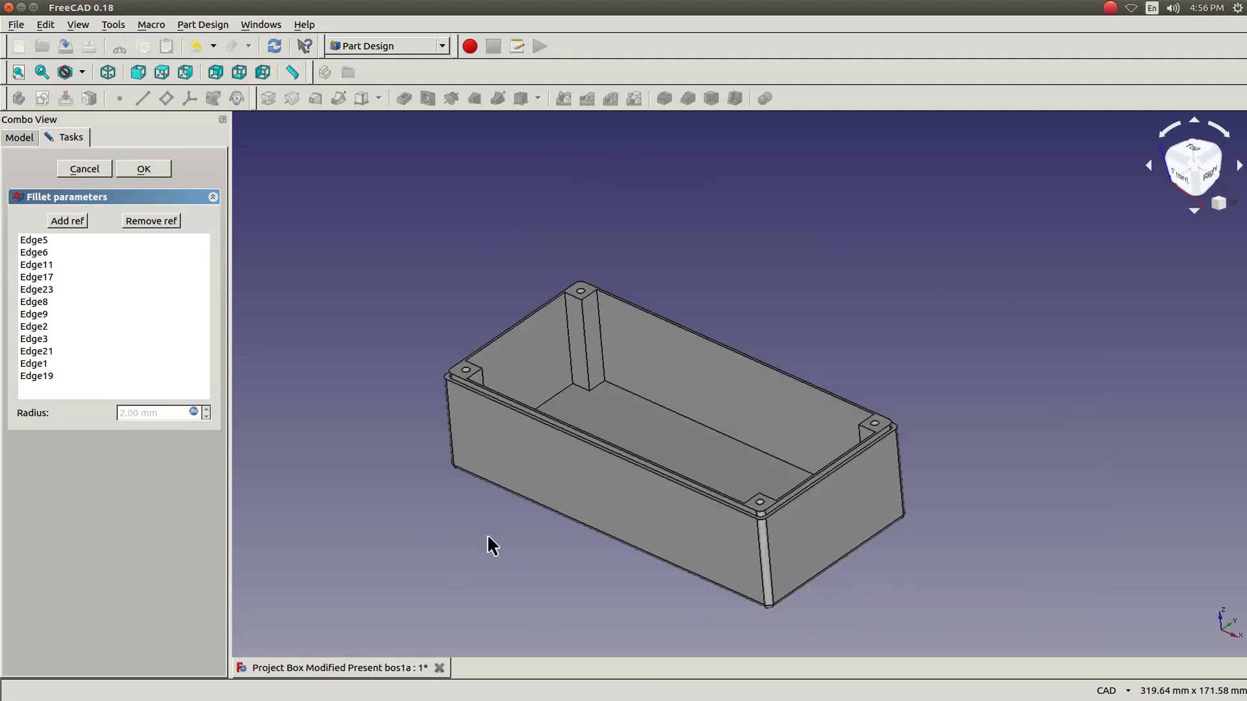
scroll(484, 551, down, 2)
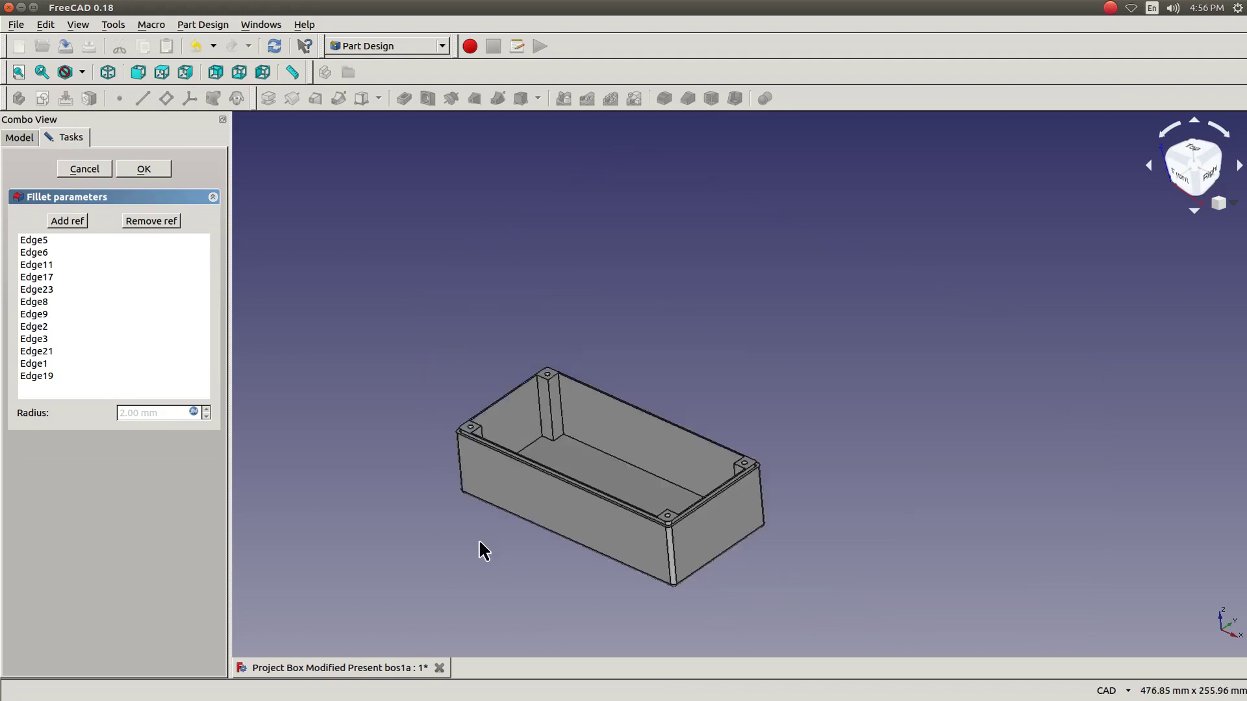
scroll(482, 551, up, 2)
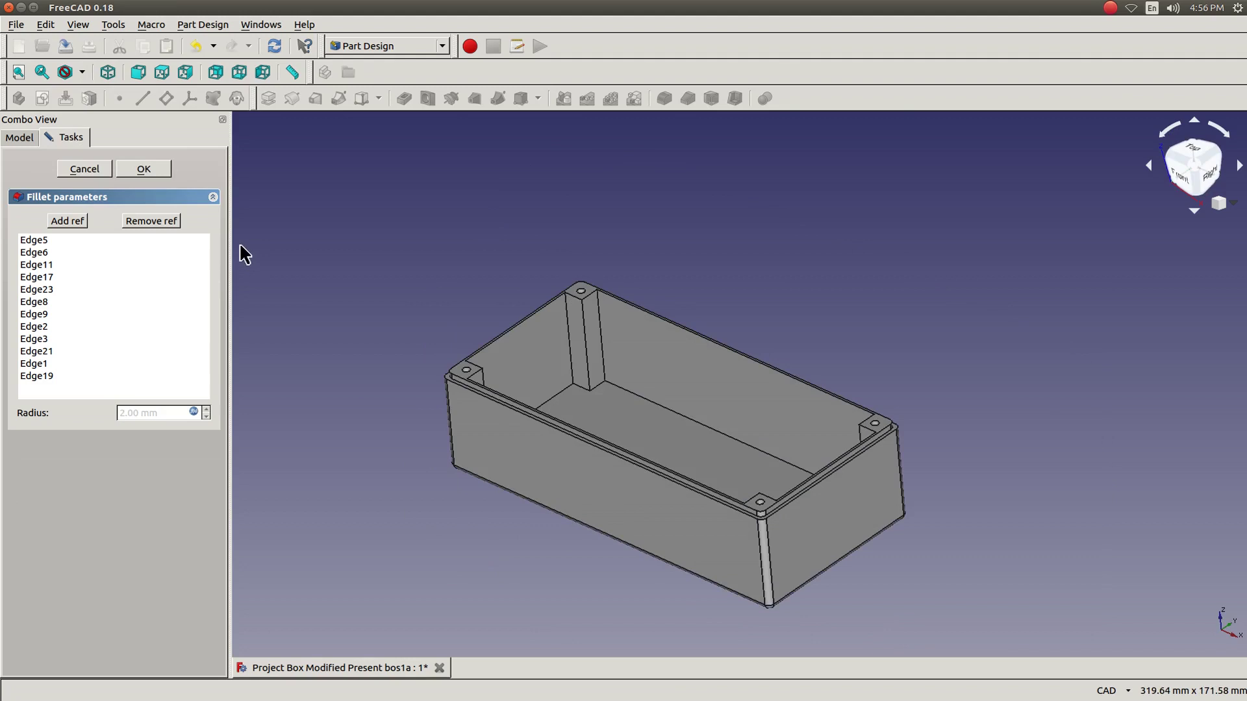
click(154, 170)
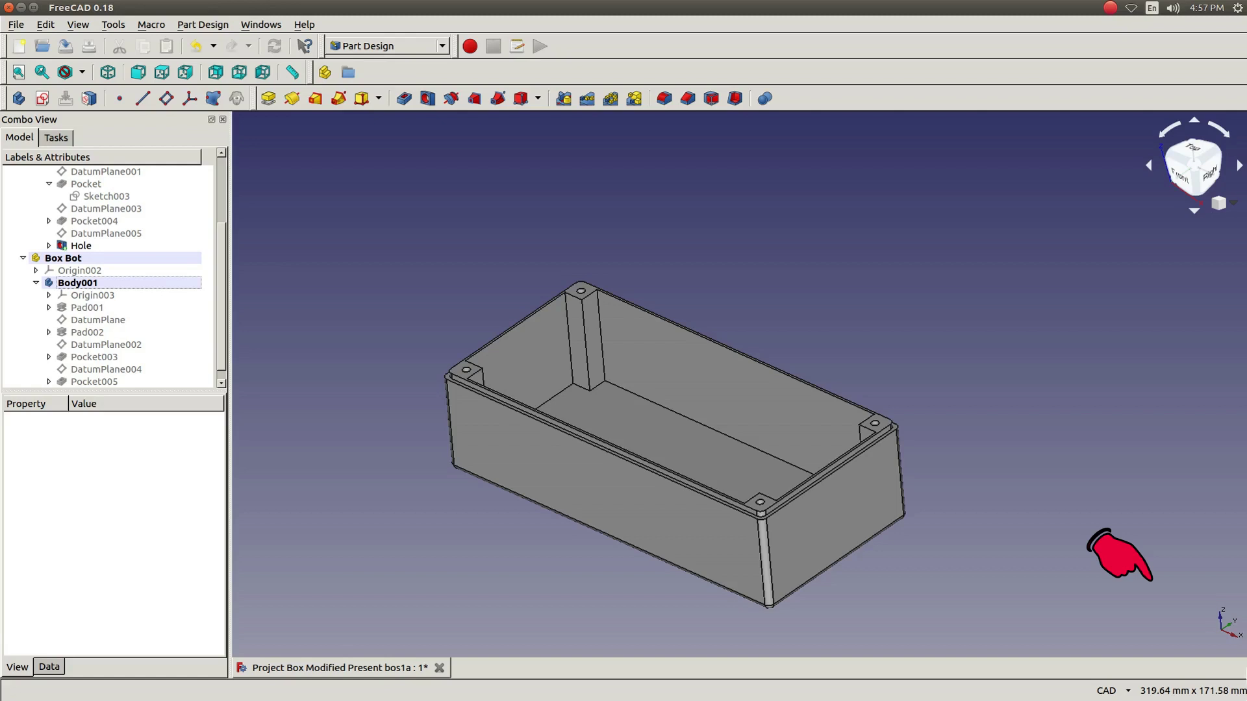
click(1110, 8)
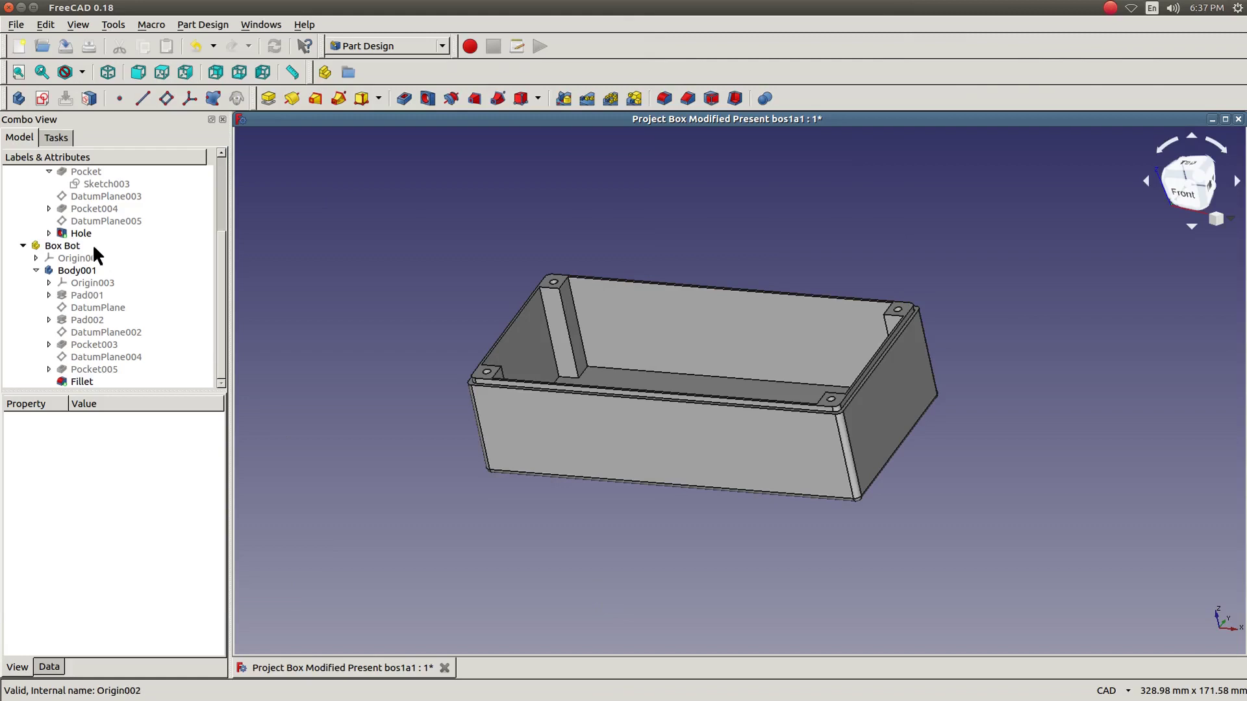
Hide the Box Bot part by setting its visibility to false.
click(68, 244)
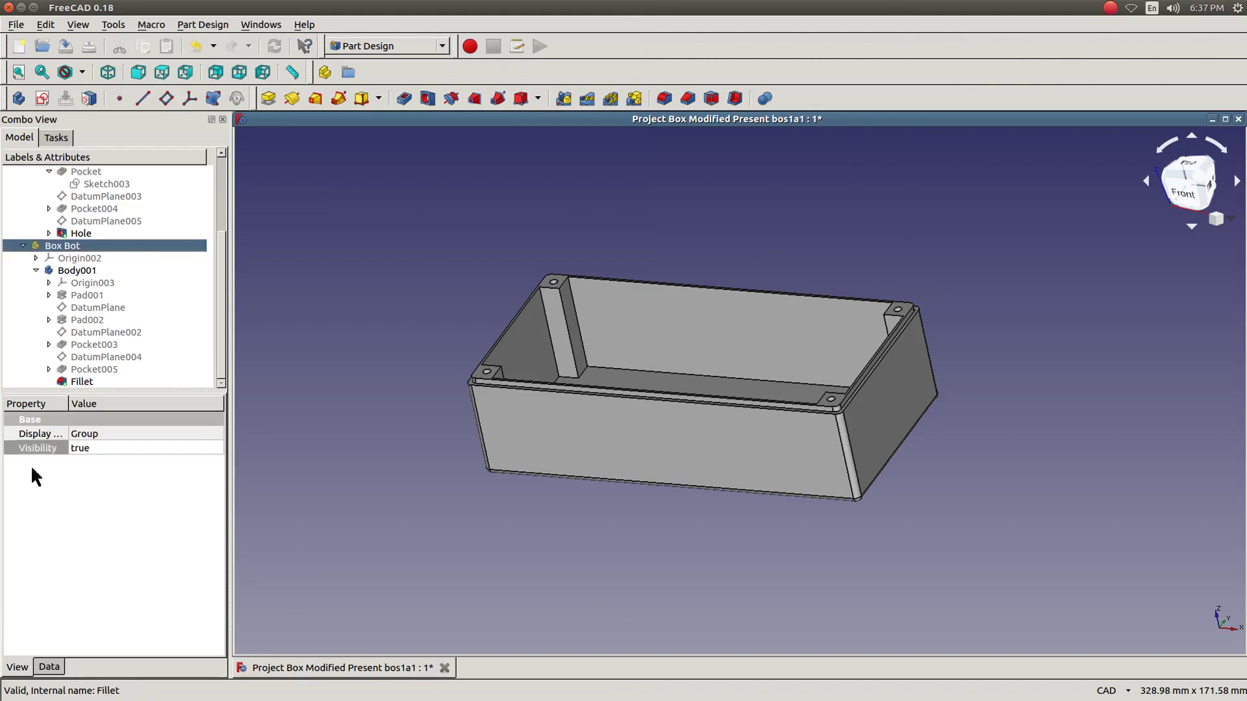
click(72, 449)
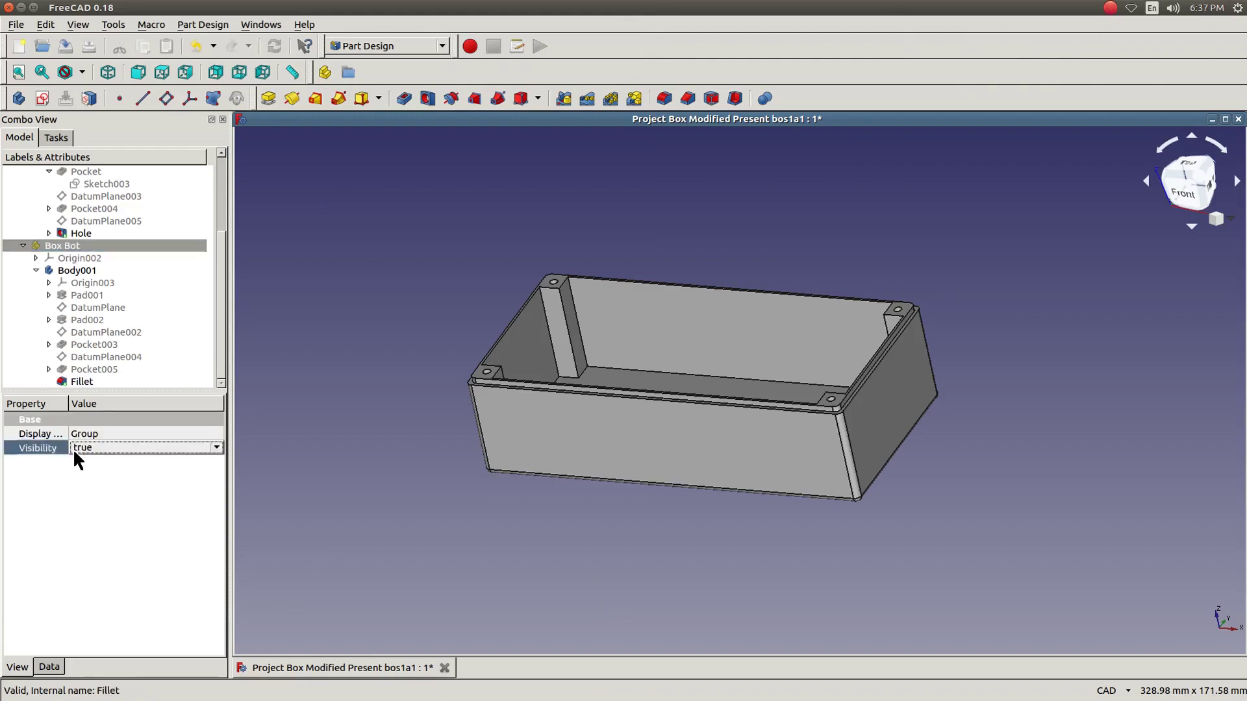
click(73, 448)
click(75, 435)
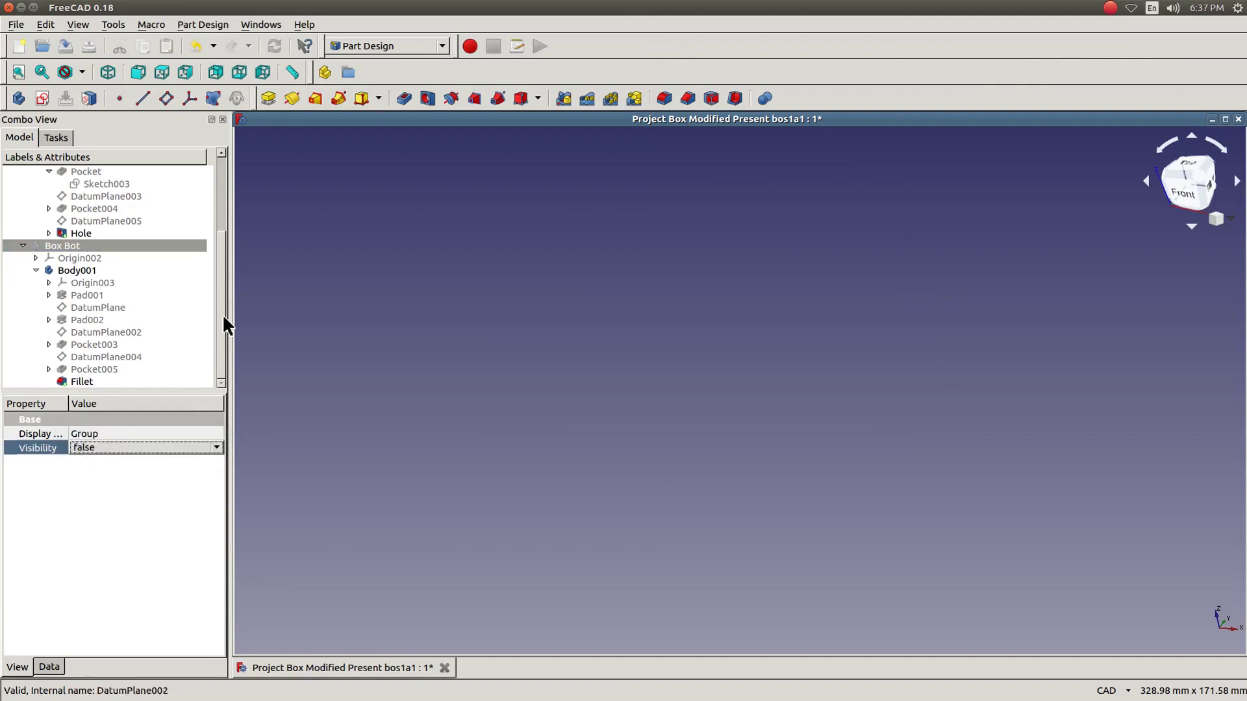
Show the Box Top part by setting its visibility to true.
drag(224, 317, 207, 221)
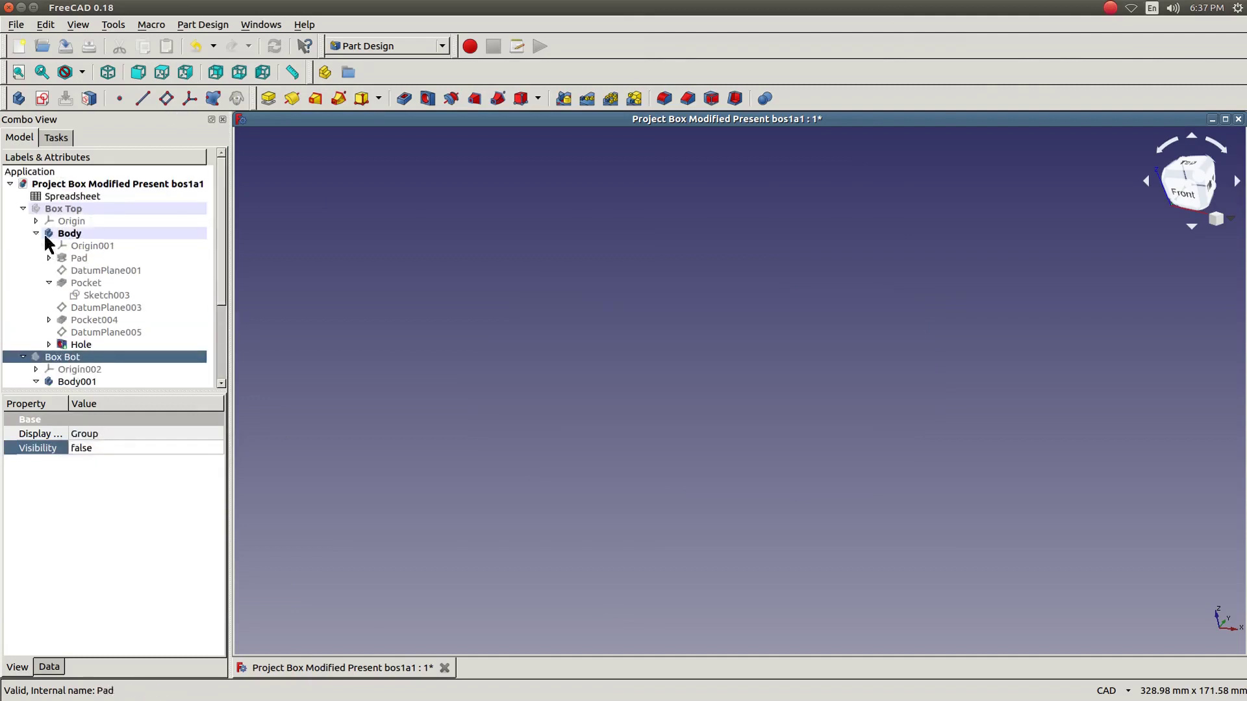
click(59, 209)
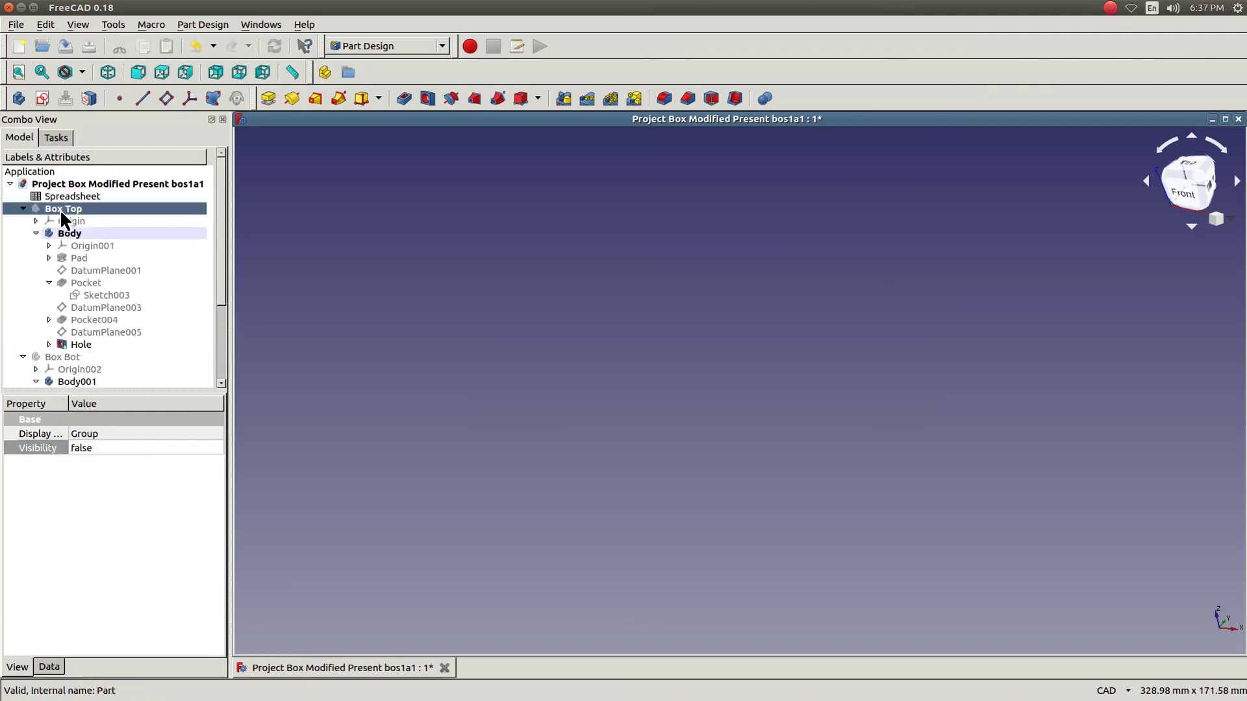
click(78, 443)
click(81, 462)
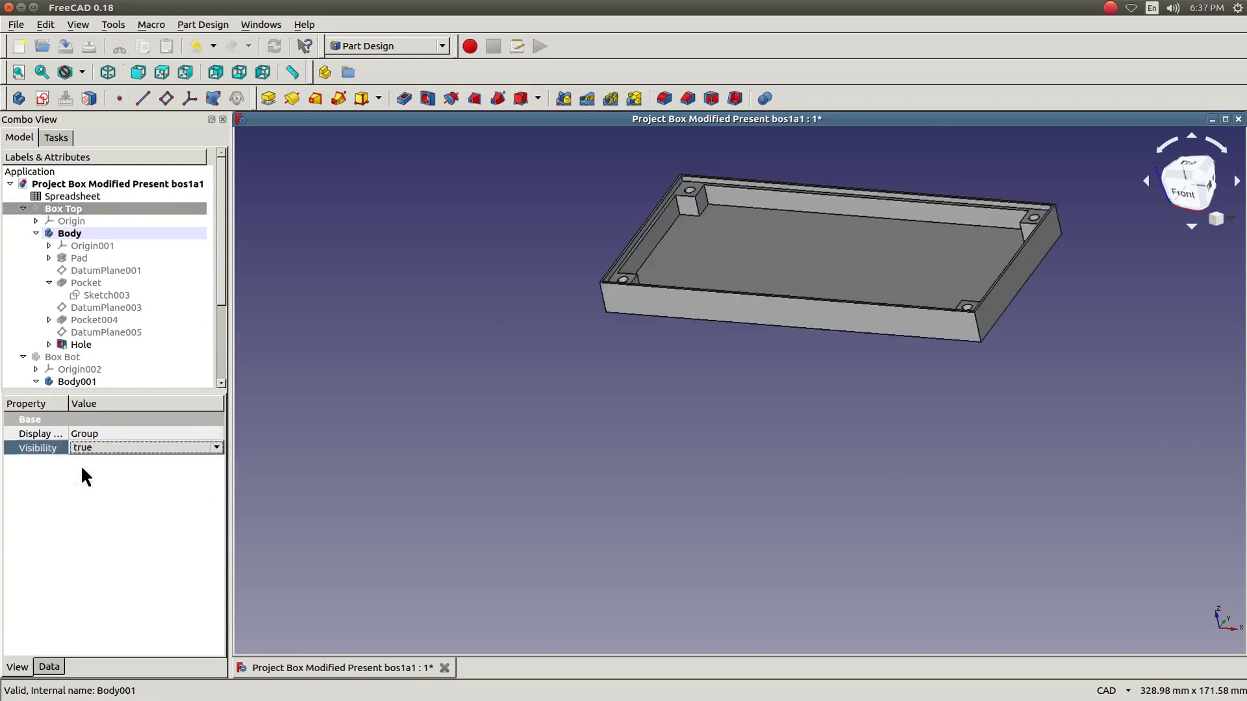
Centre the box top in the view and set the draw style to Wireframe.
middle_drag(771, 365, 681, 488)
scroll(671, 482, up, 2)
scroll(680, 480, down, 2)
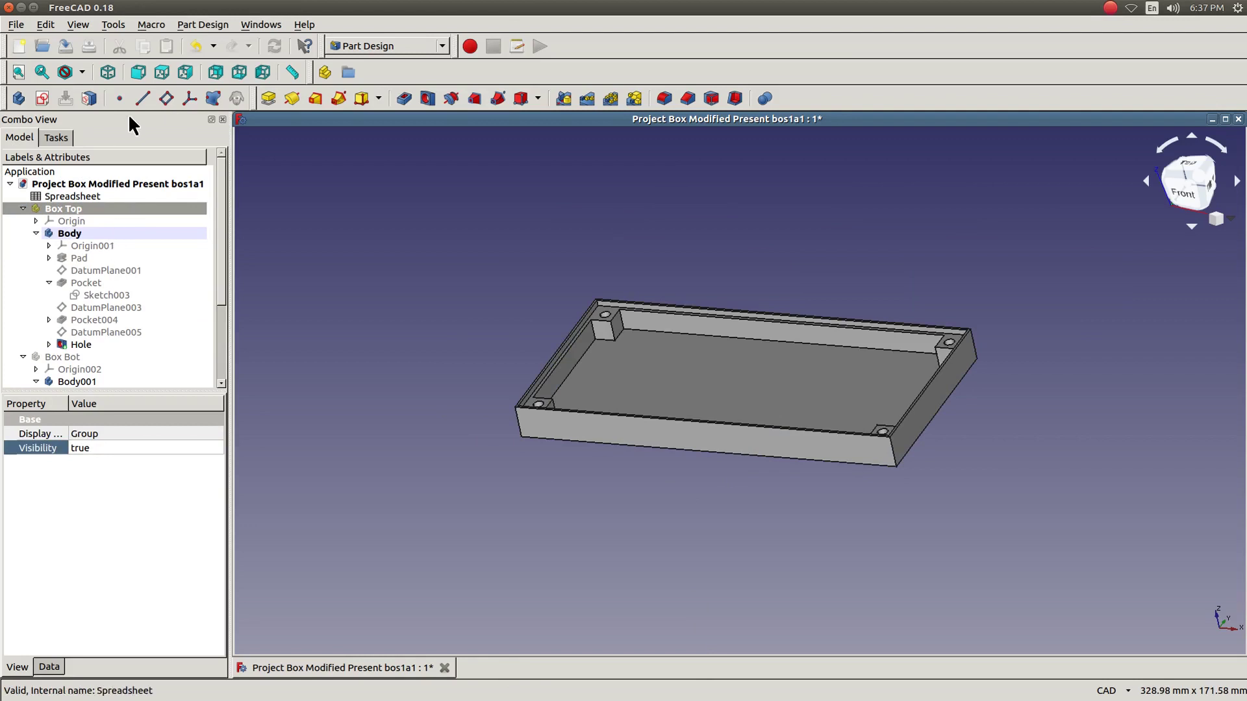
click(82, 72)
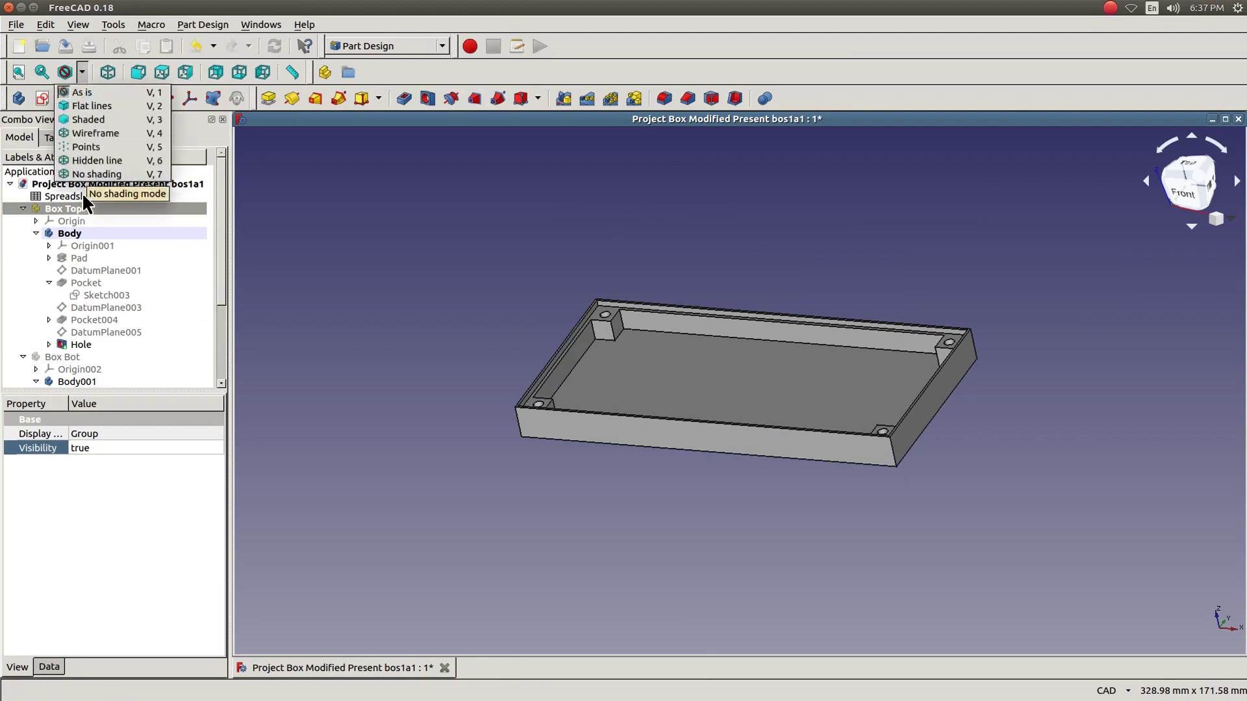
click(85, 133)
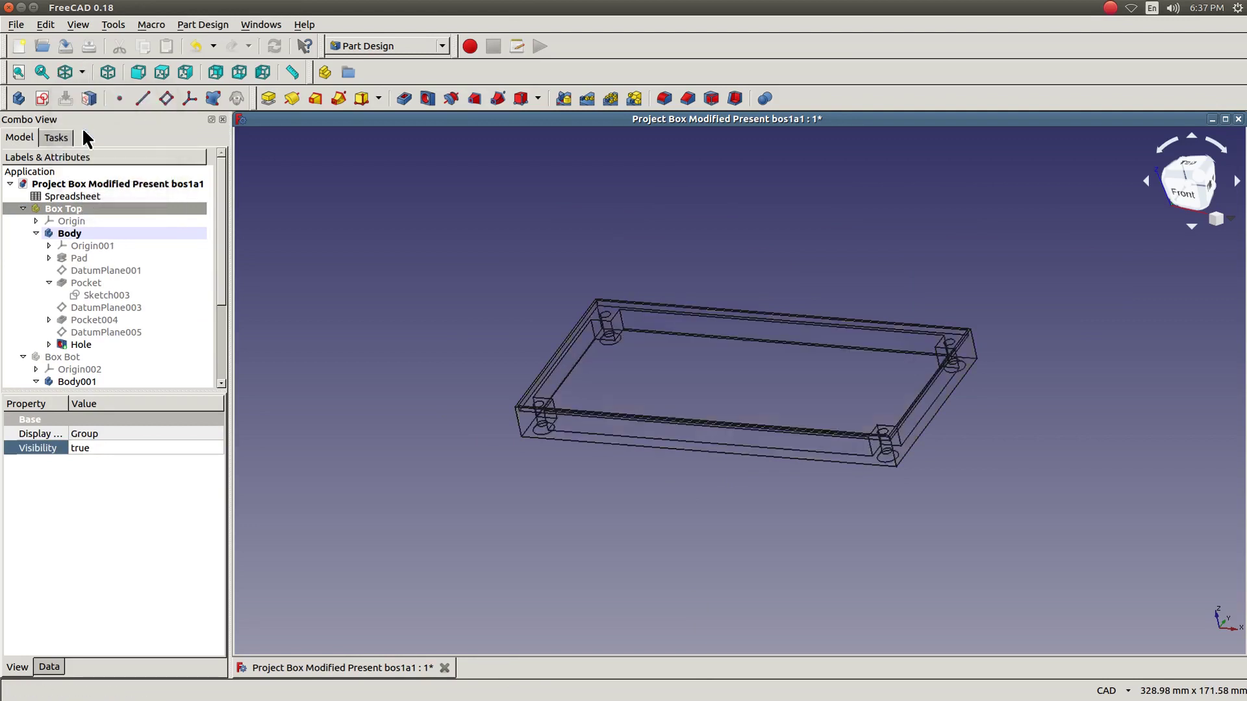
Select the box top's front-left outer vertical edge, its short lip edge, and the adjoining left and front outer bottom edges.
scroll(479, 379, up, 3)
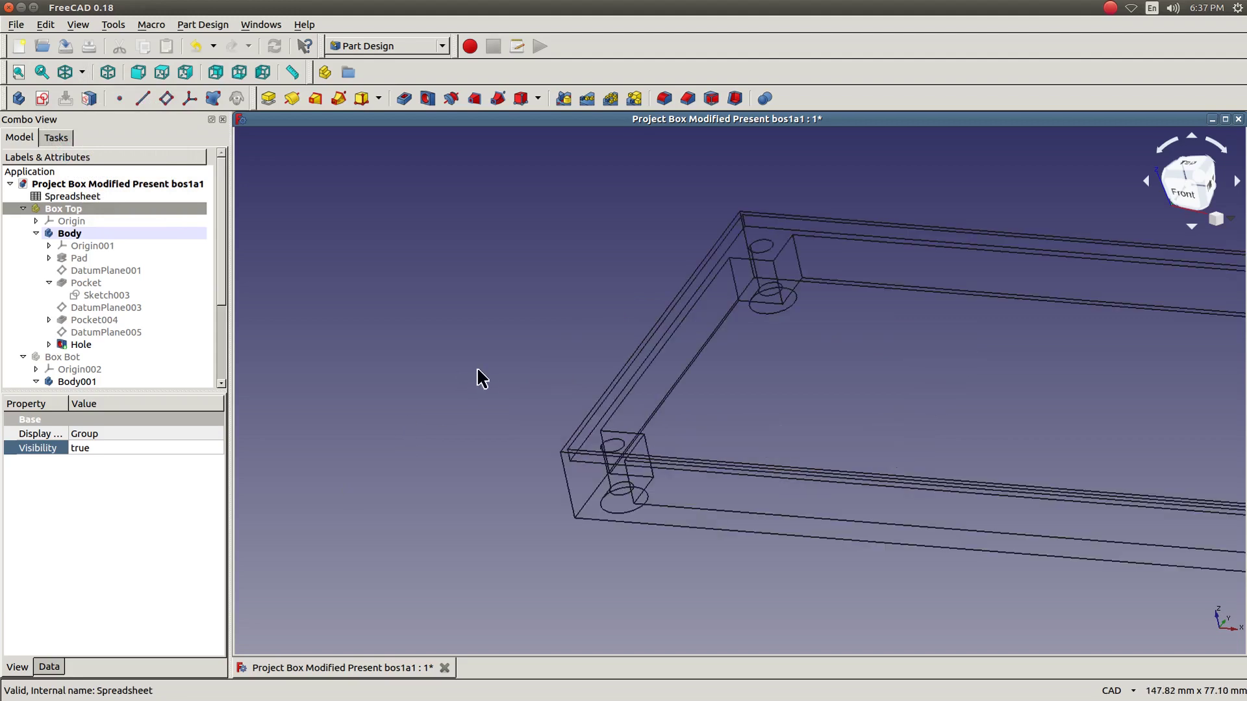
scroll(479, 379, up, 3)
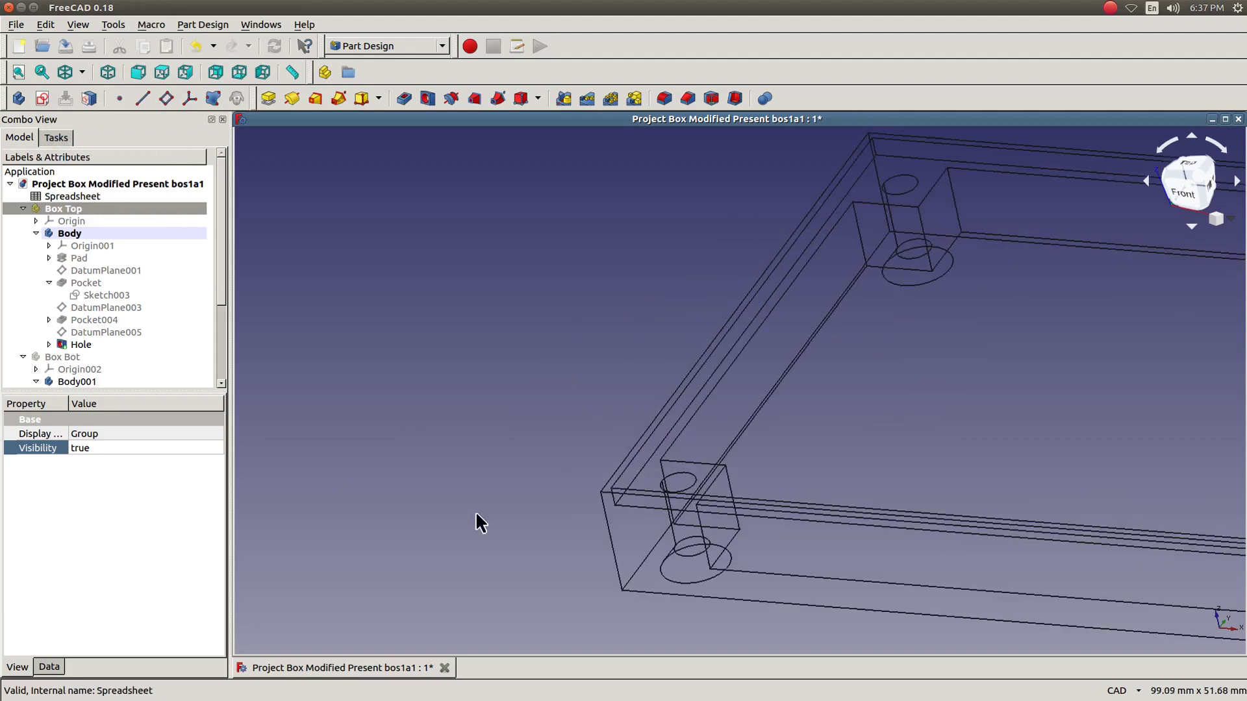
click(614, 552)
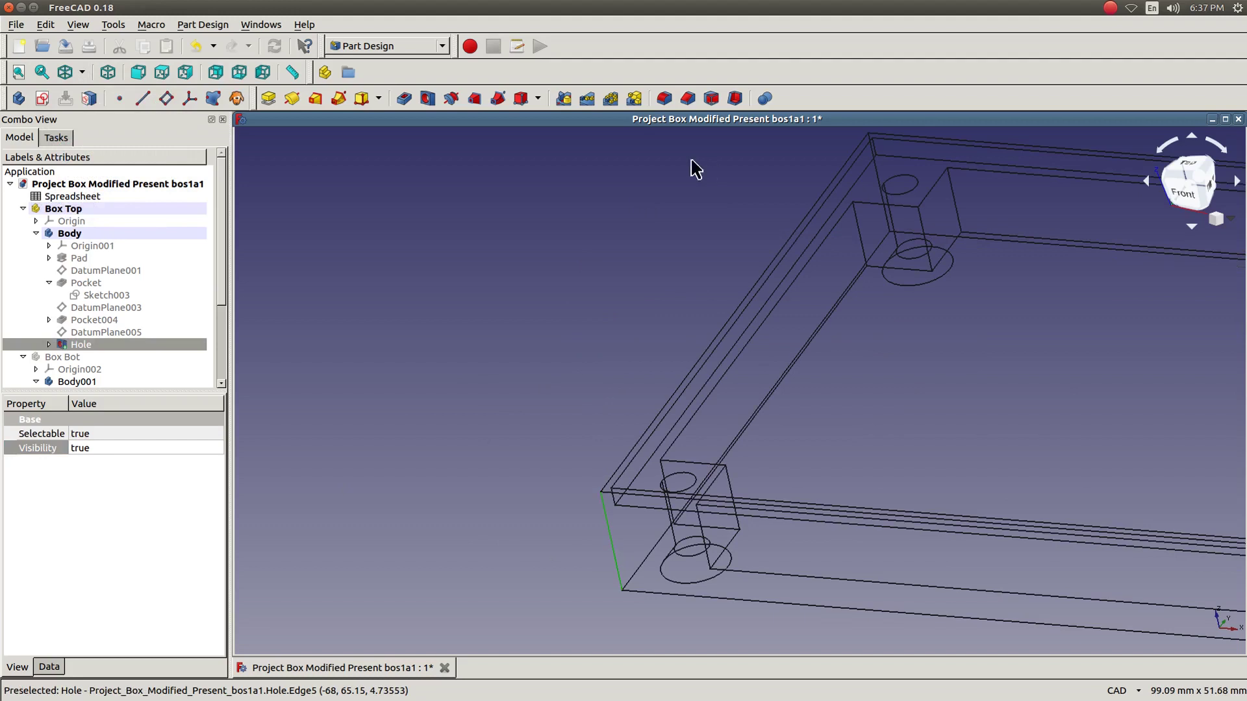
click(661, 100)
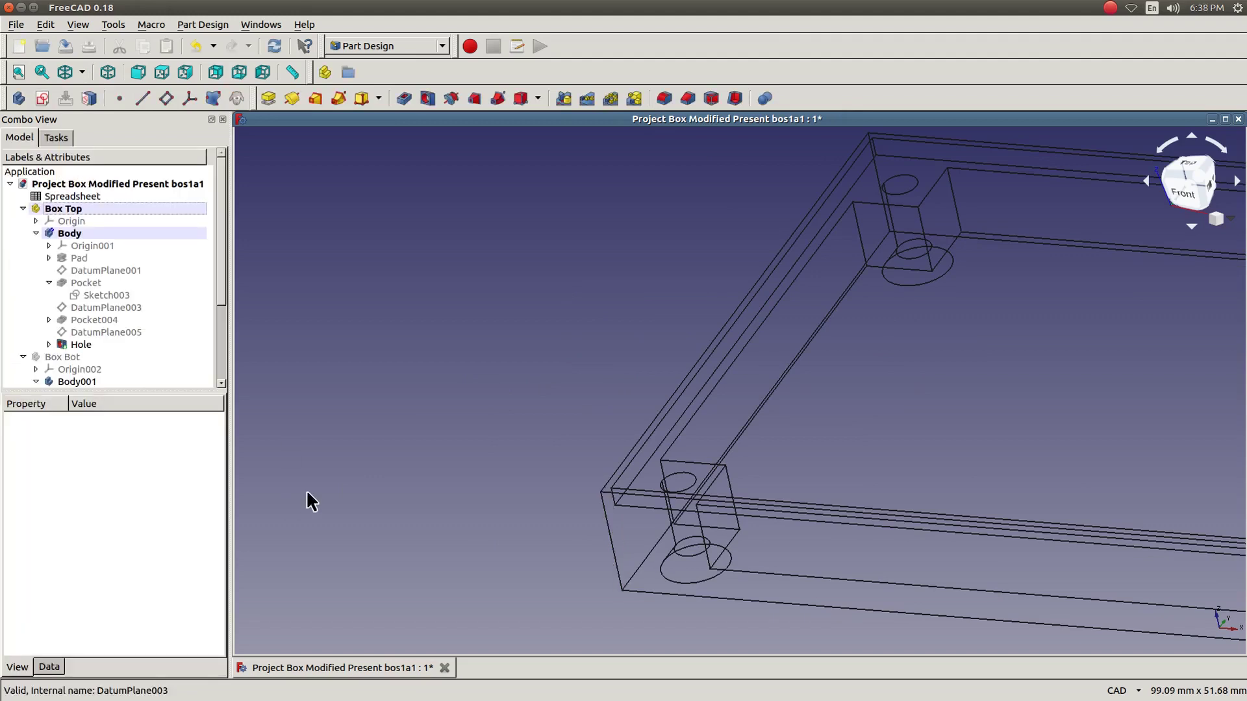
click(618, 570)
ctrl+click(639, 566)
ctrl+click(644, 592)
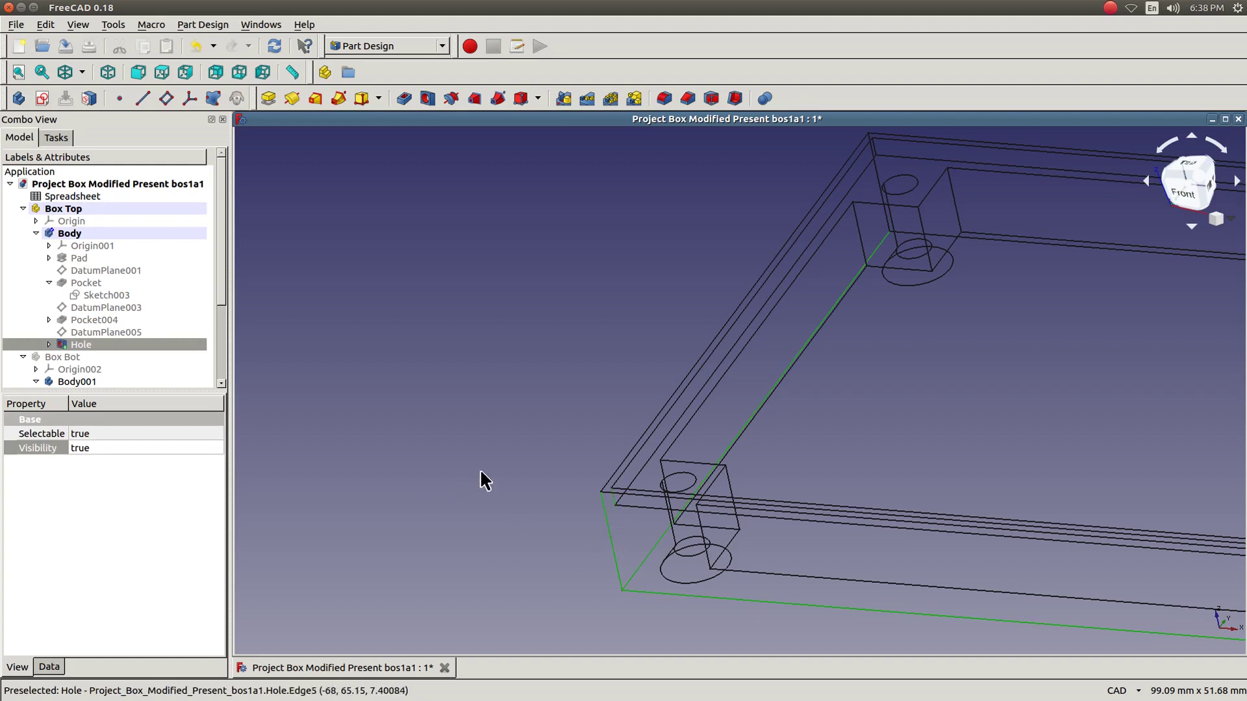
Add the right outer bottom edge and the front-right corner's outer vertical edge and short lip edge to the selection.
scroll(481, 472, down, 5)
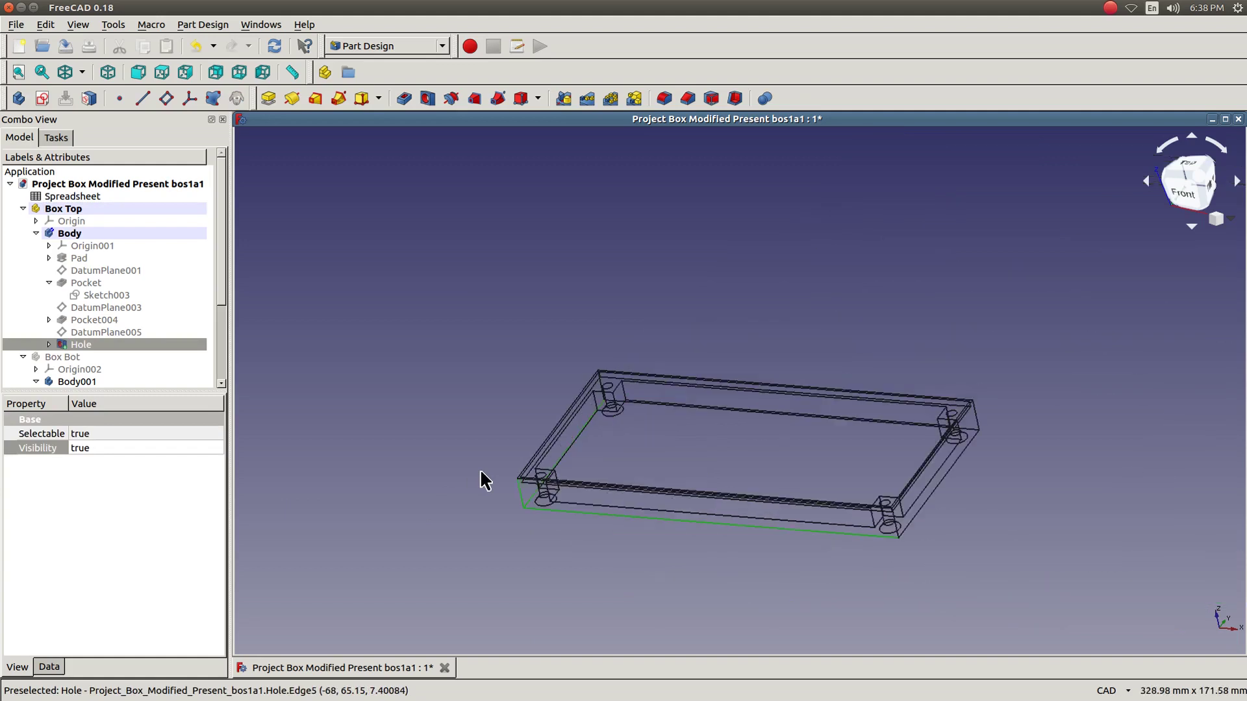
middle_drag(918, 589, 685, 565)
scroll(676, 559, up, 5)
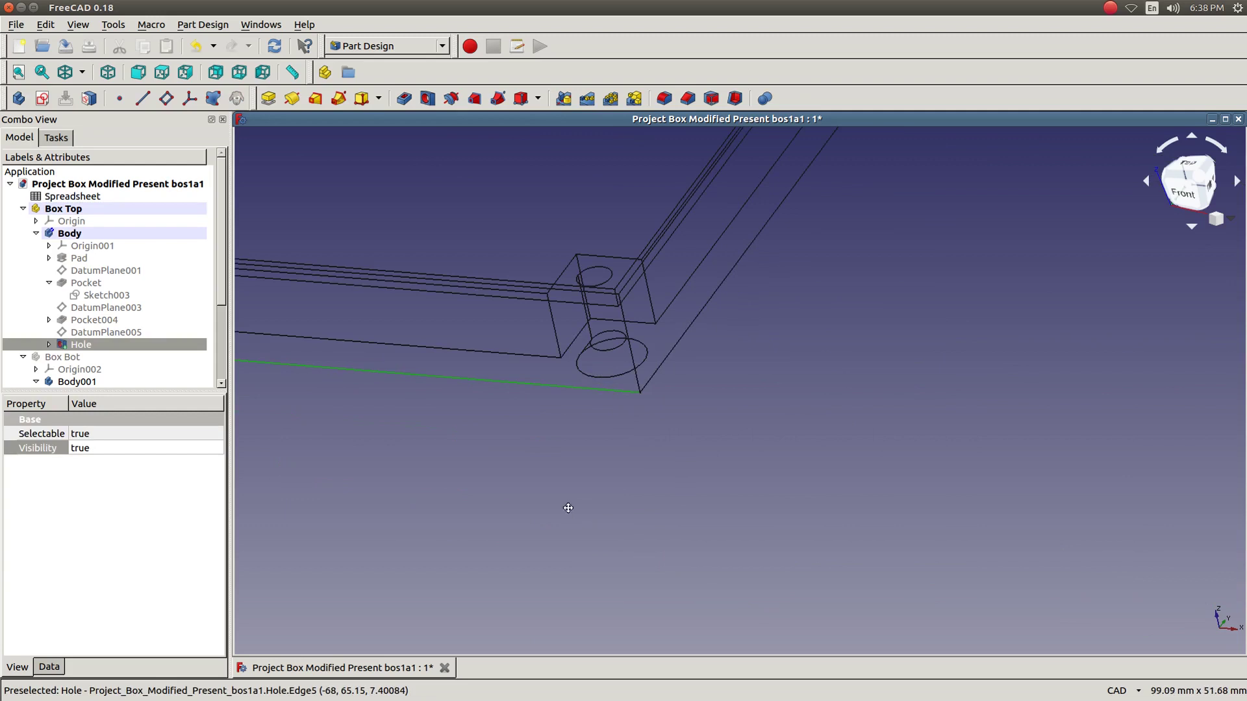
middle_drag(568, 504, 647, 567)
scroll(650, 396, up, 5)
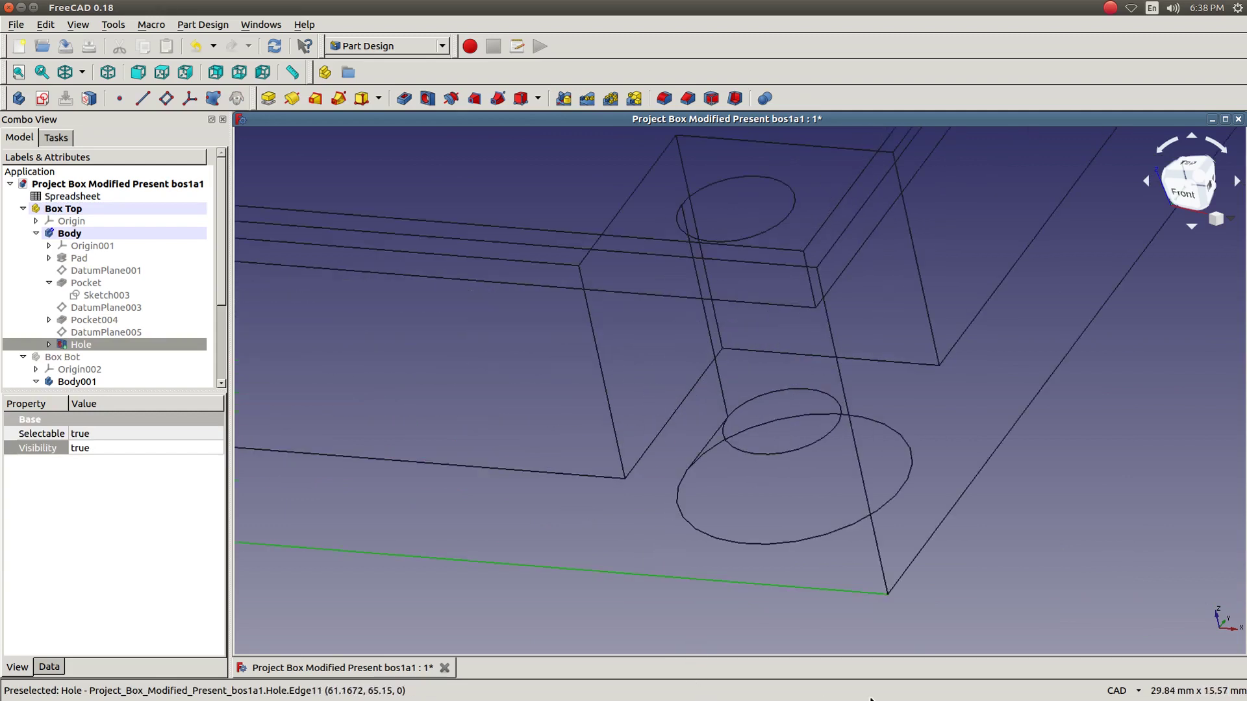
ctrl+click(902, 580)
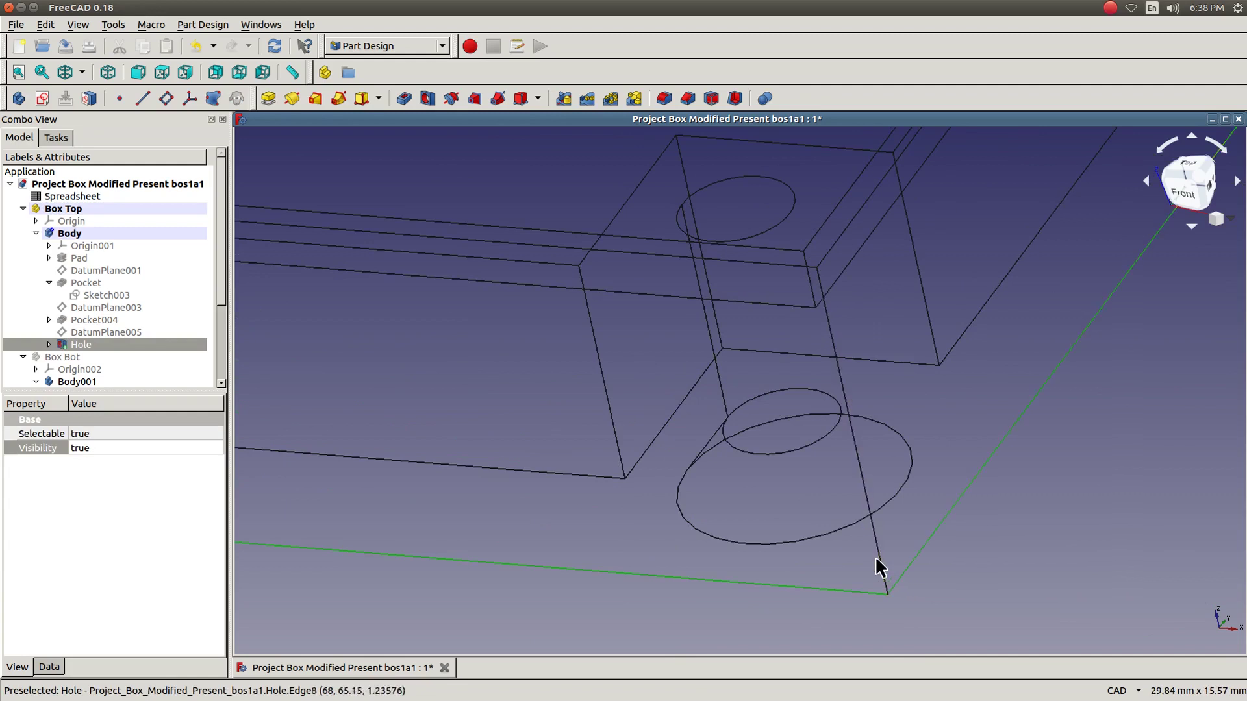
ctrl+click(876, 557)
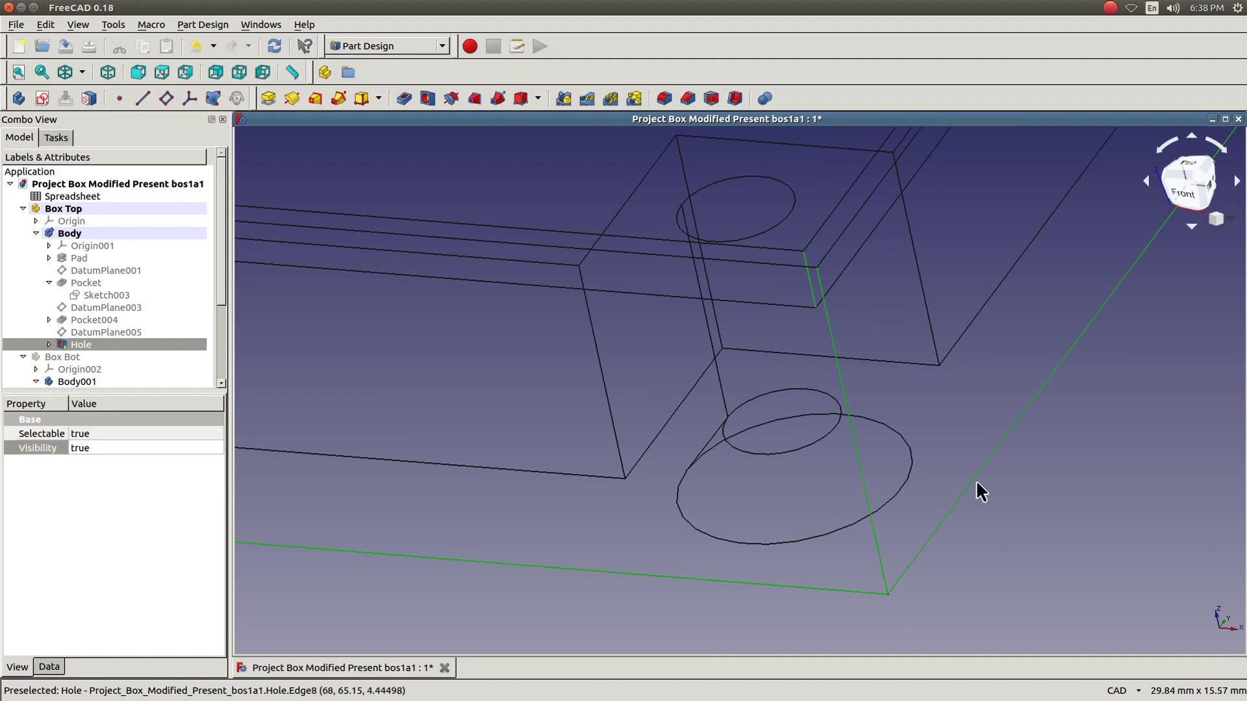
Add the back-right corner's outer vertical edge, its short lip edge and the rear outer bottom edge to the selection.
scroll(1116, 414, down, 8)
scroll(1118, 436, up, 5)
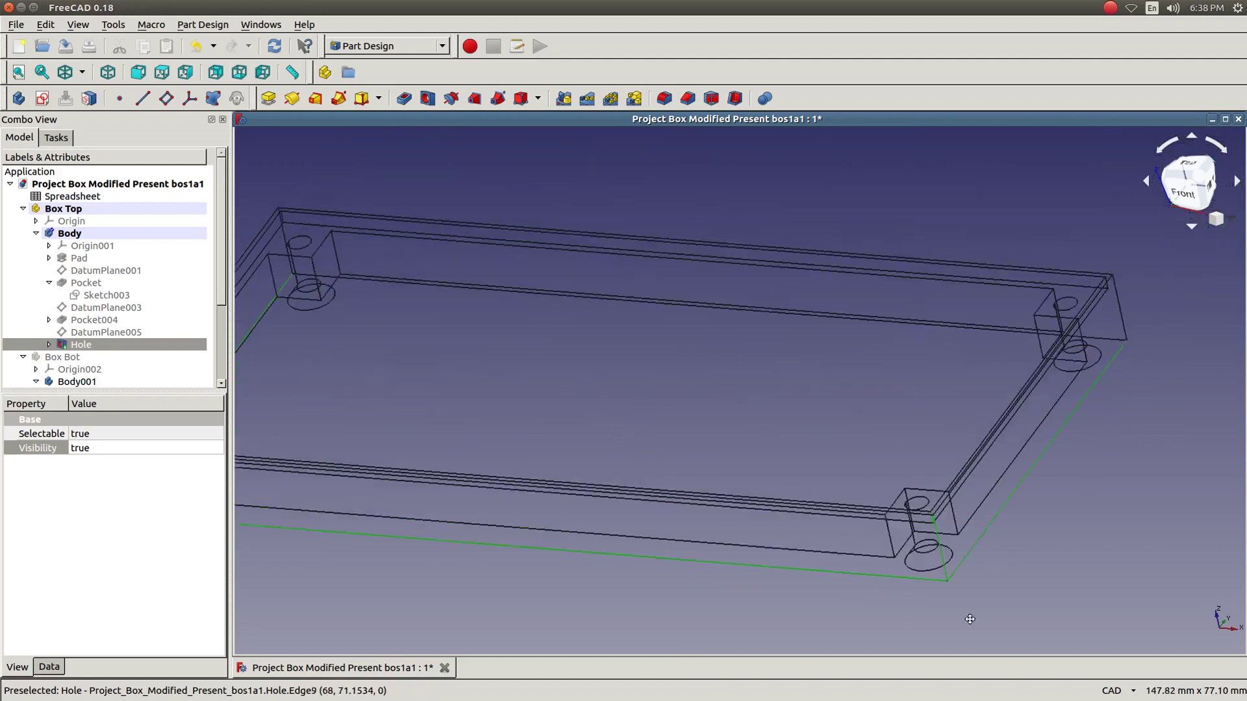
scroll(1080, 330, up, 6)
middle_drag(1053, 438, 1021, 305)
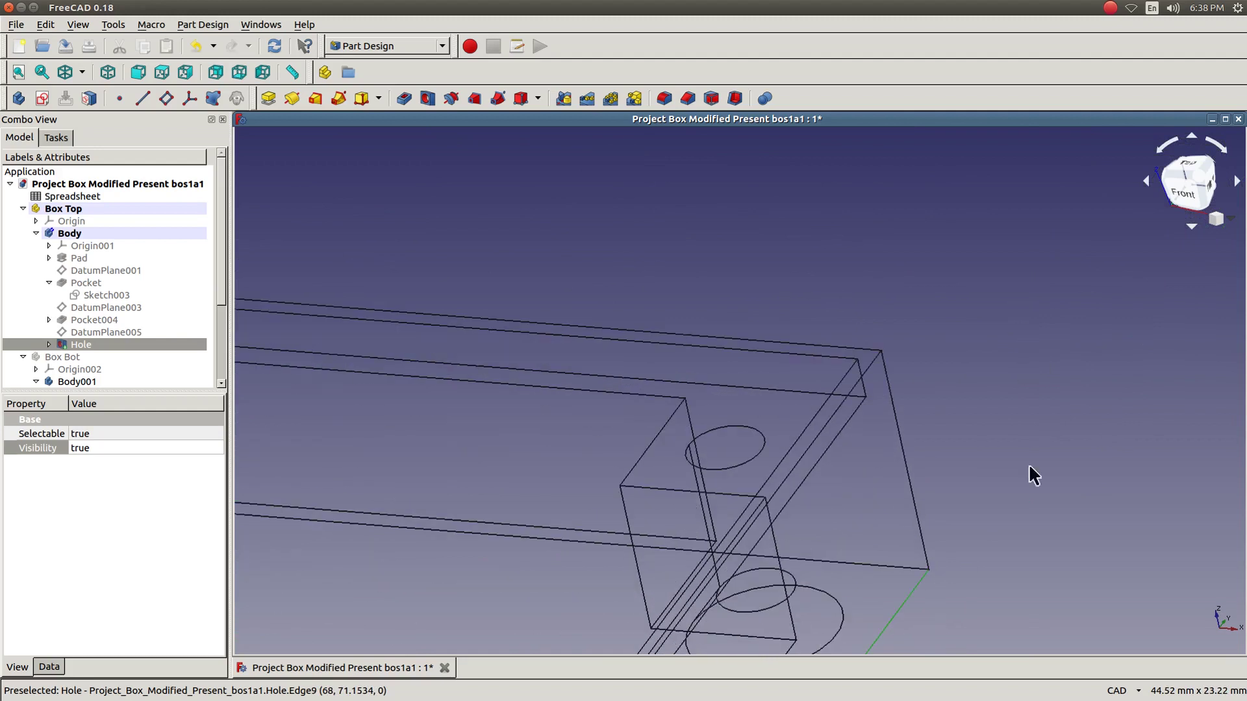
ctrl+click(911, 496)
ctrl+click(864, 564)
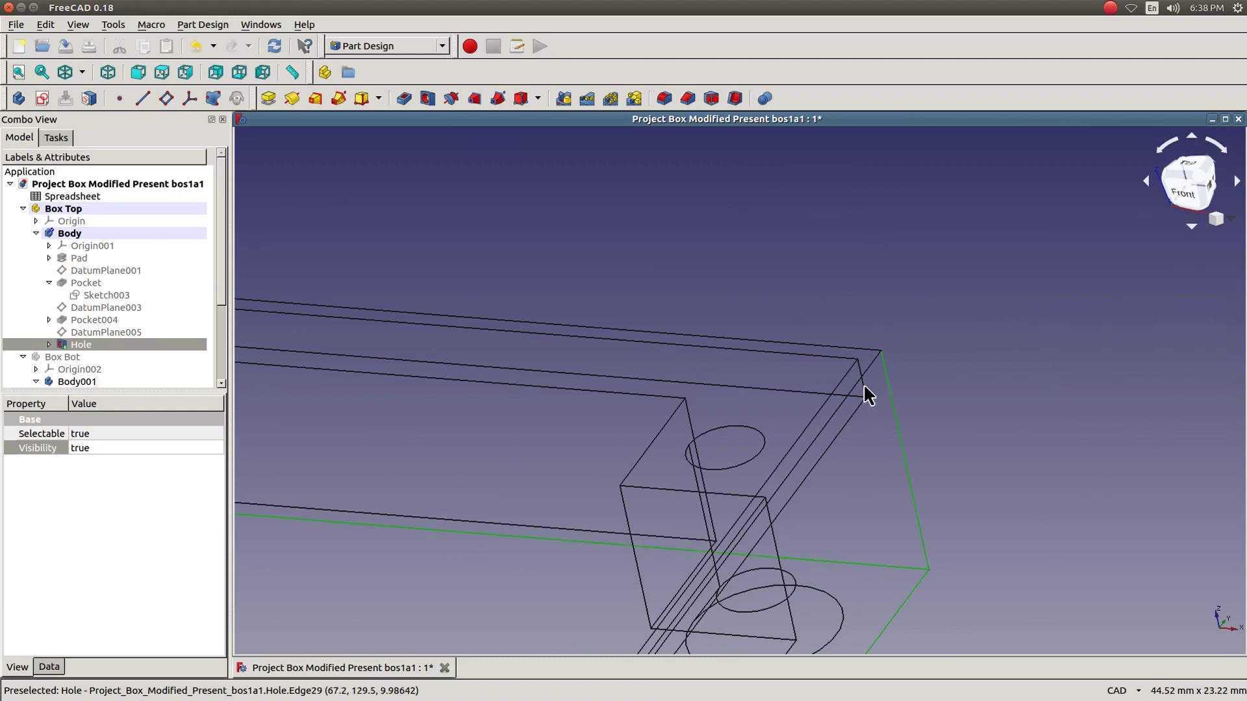
Add the back-left corner's outer vertical and short lip edges, and apply a Fillet to the box top's twelve selected edges.
scroll(982, 427, down, 2)
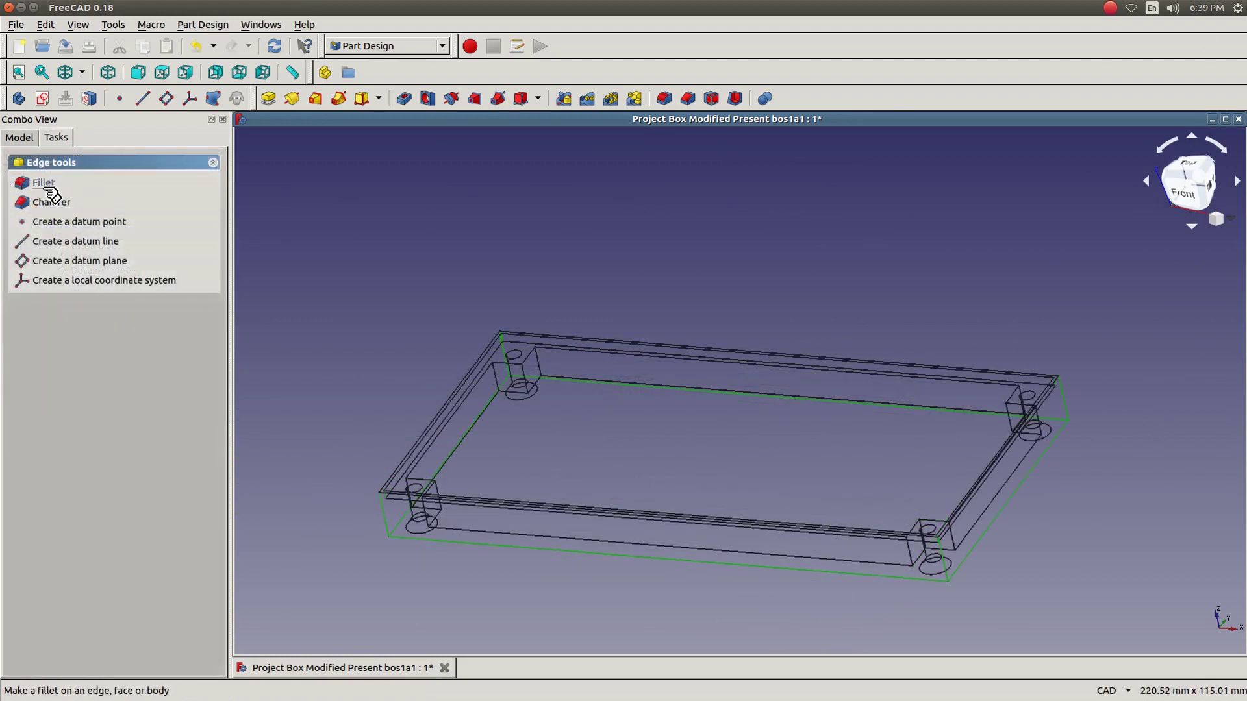
click(47, 189)
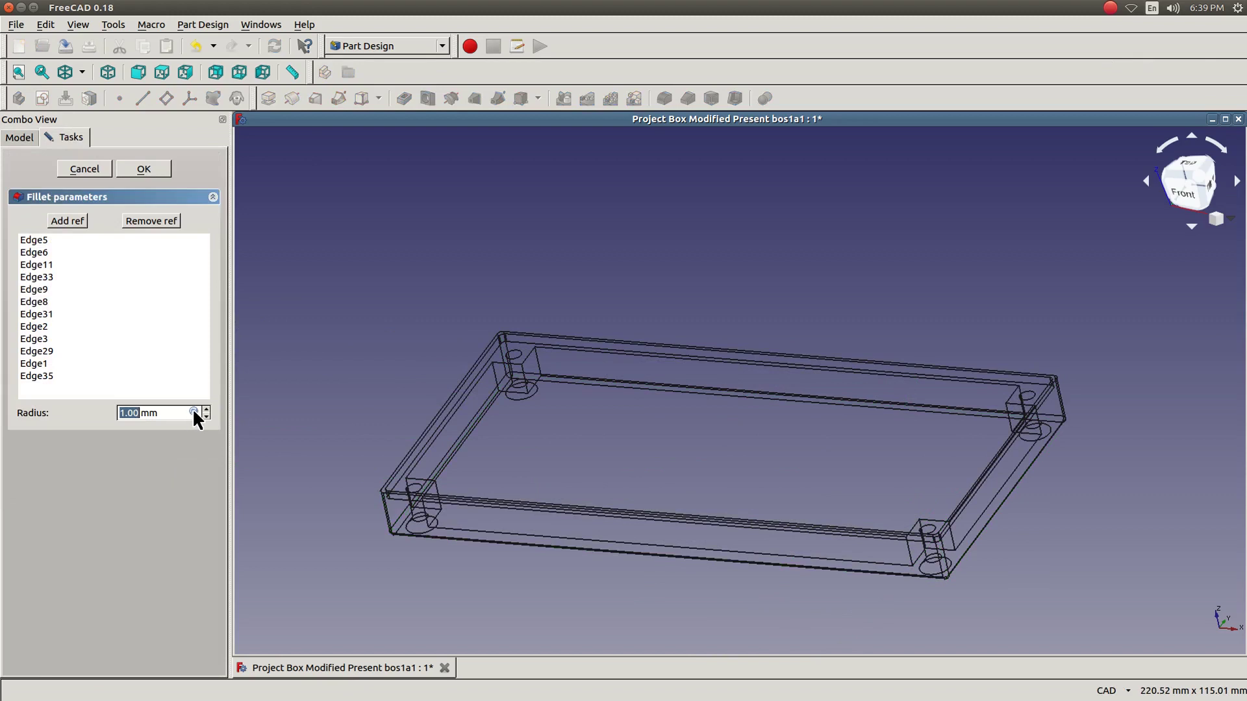
Restore the As is draw style and drive the box top fillet's radius with the expression Spreadsheet.walThk.
click(83, 73)
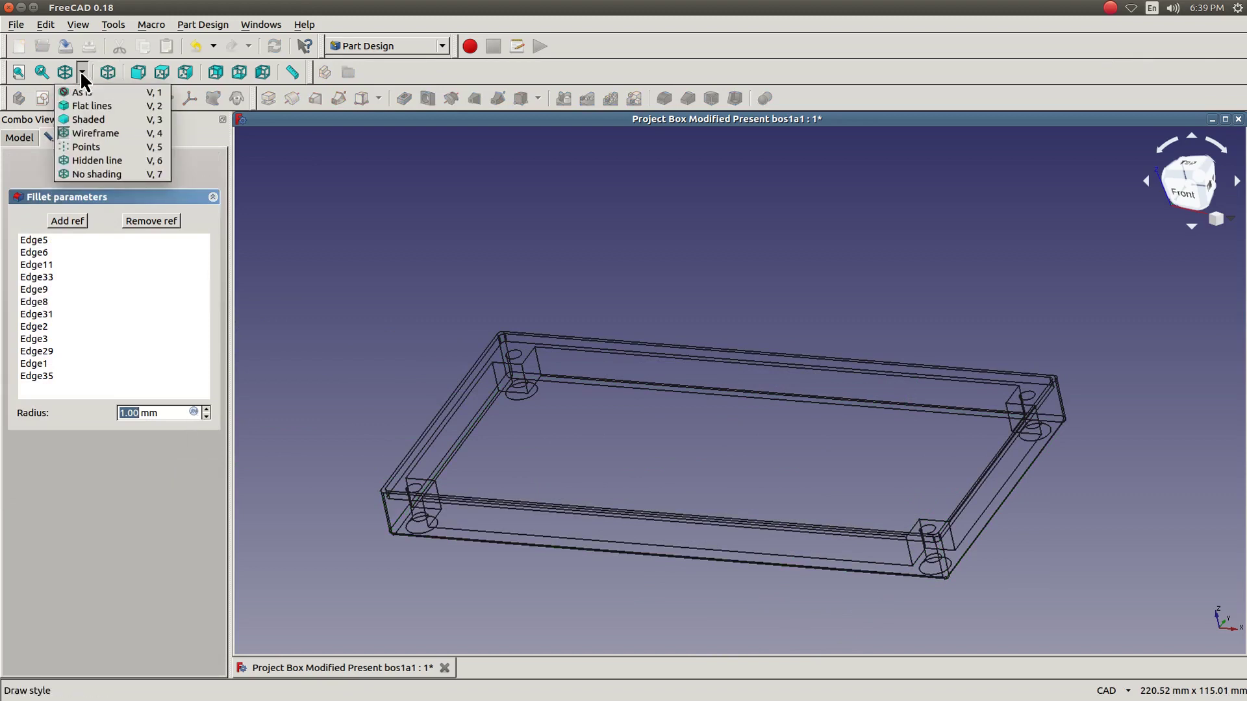
click(82, 106)
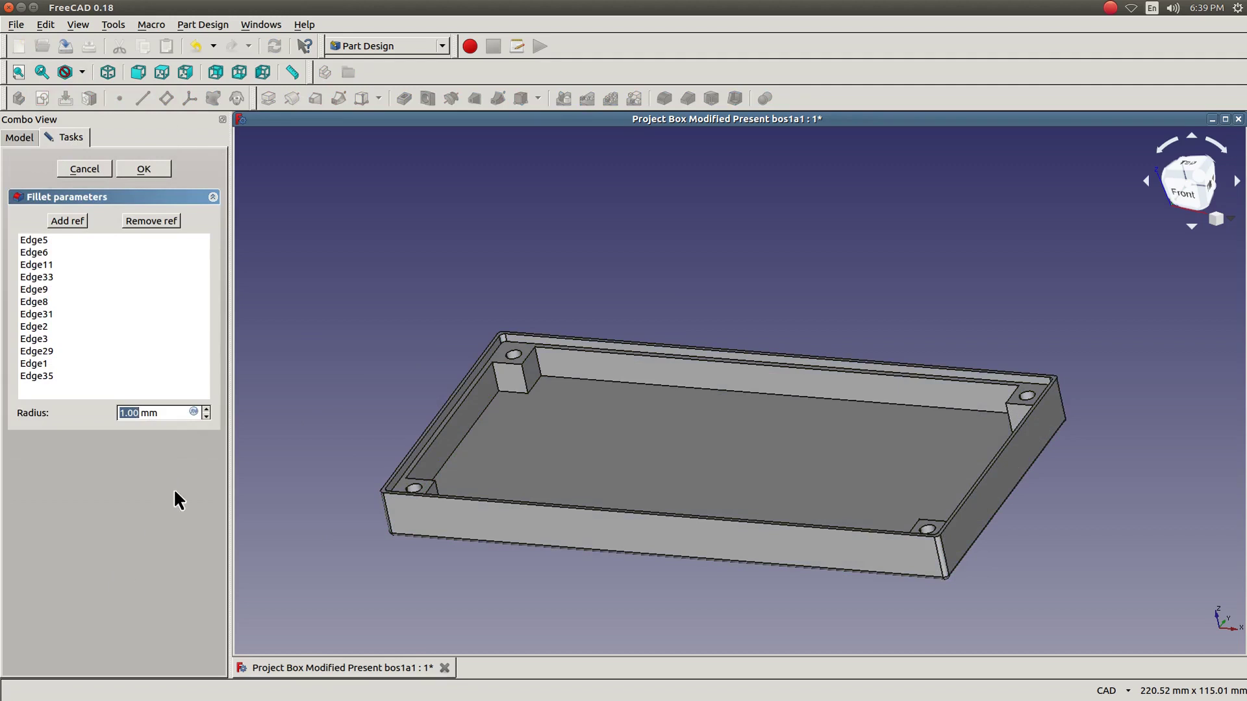
click(193, 412)
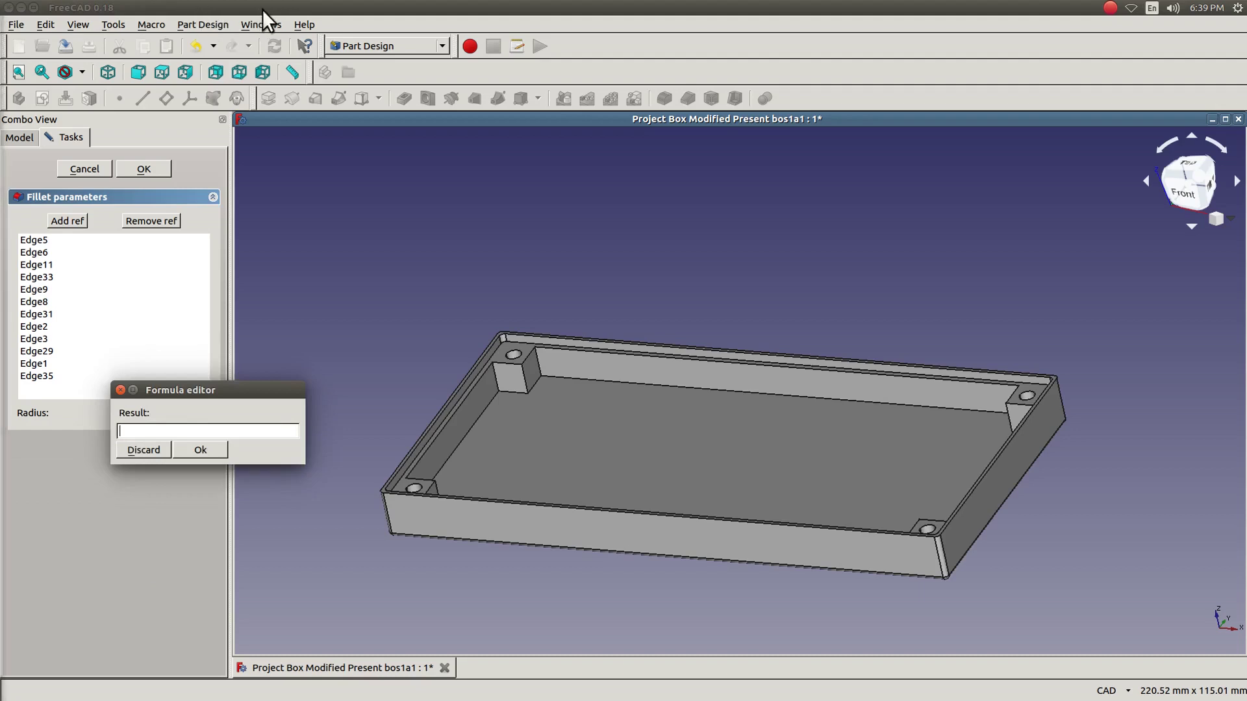
text(Spreadsheet.)
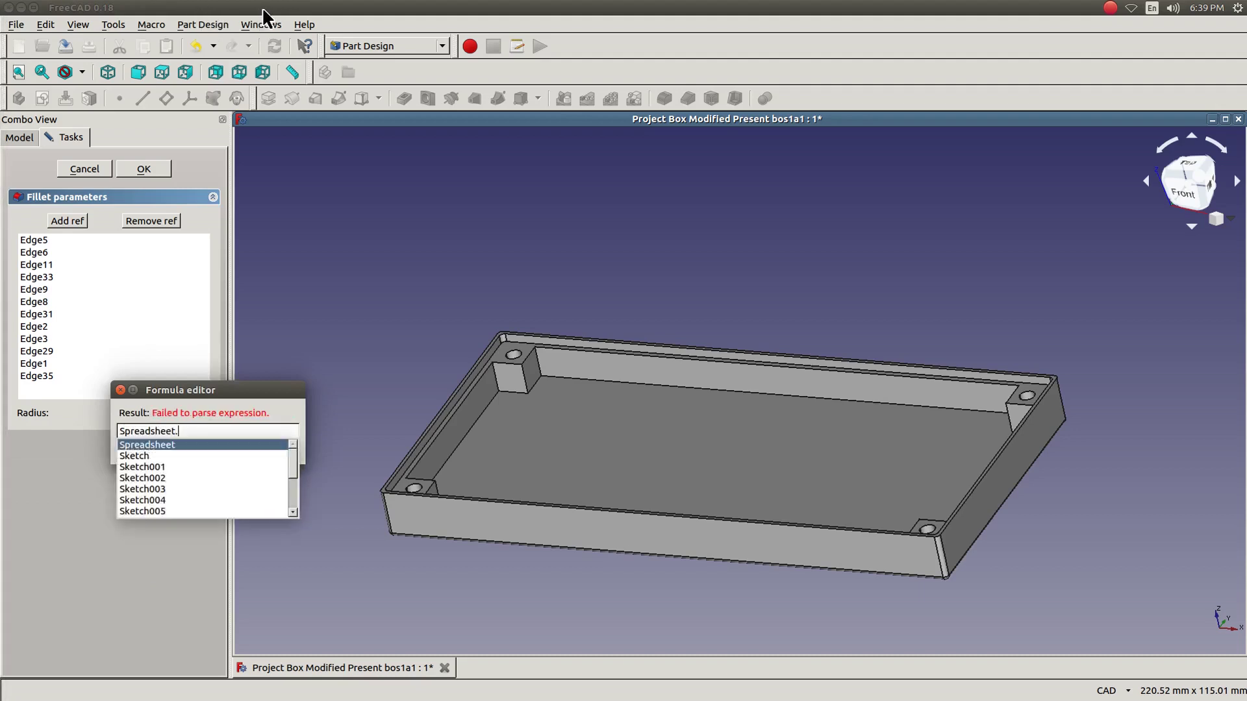
text(w)
key(Down)
key(Down)
key(Up)
key(Return)
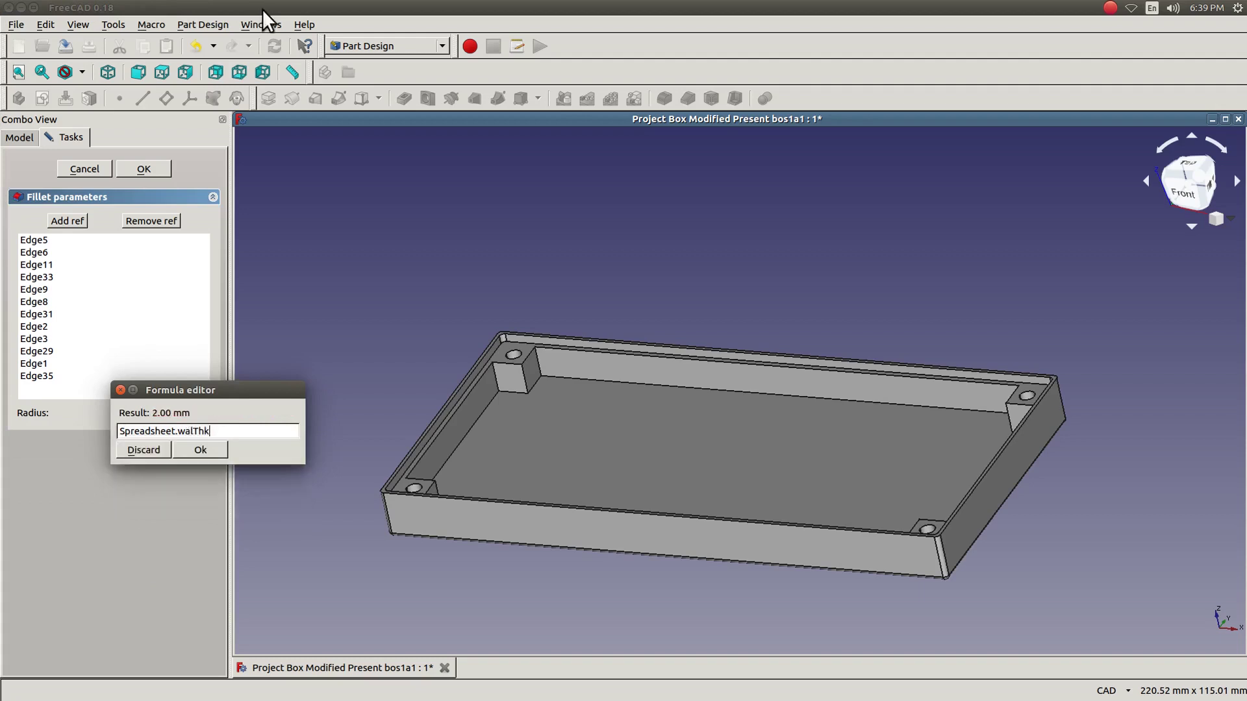
click(202, 450)
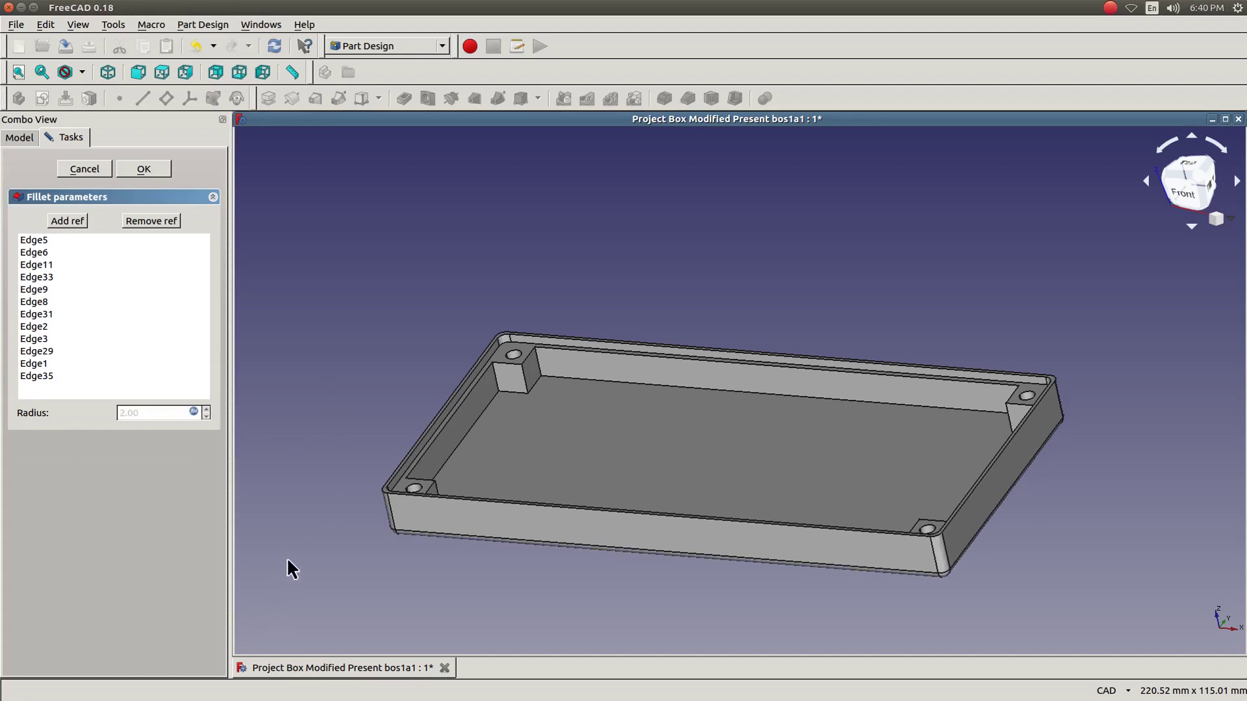
Check the rounded edges of the box top from an isometric view and accept the fillet.
scroll(289, 569, up, 2)
scroll(288, 560, down, 2)
middle_drag(395, 601, 360, 529)
click(107, 73)
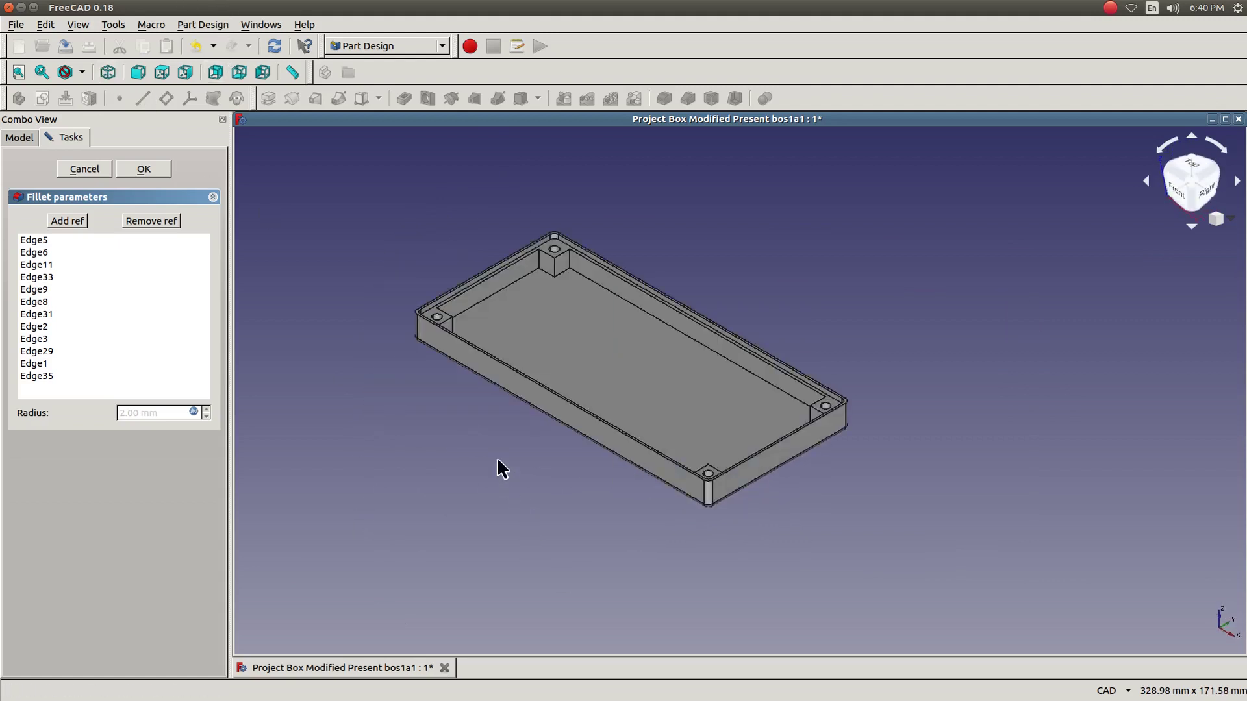
middle_drag(497, 460, 627, 515)
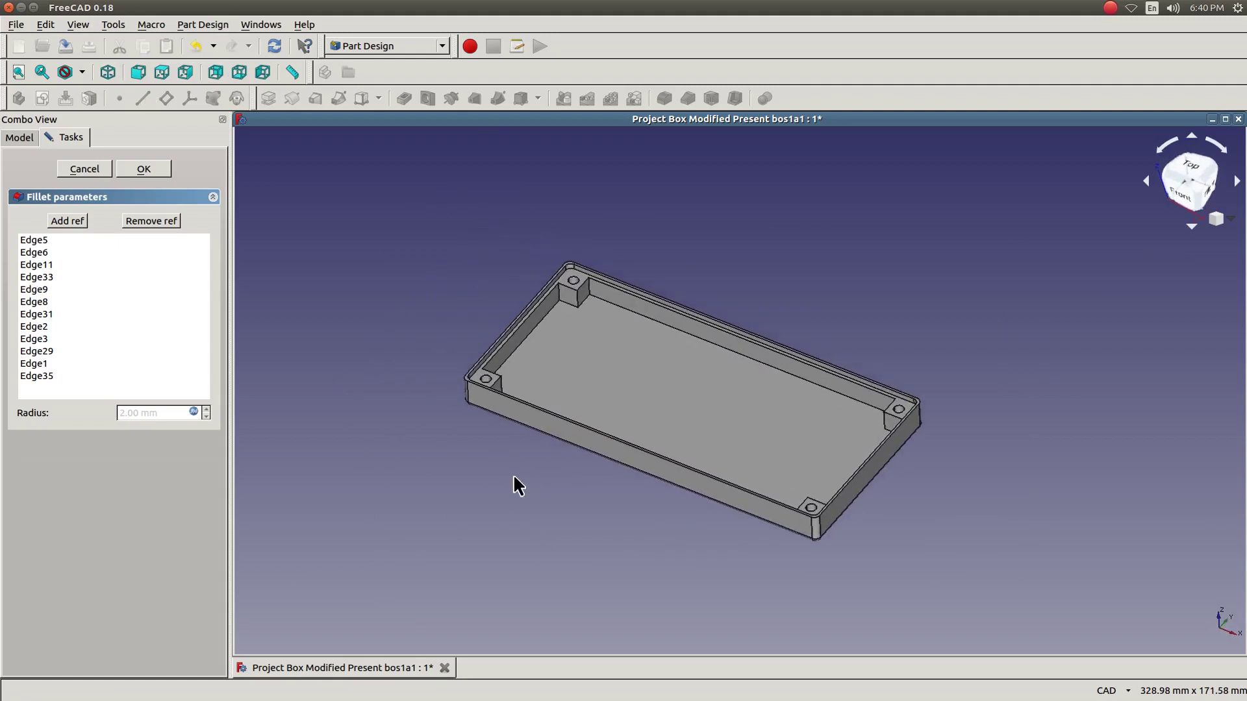
scroll(513, 477, up, 2)
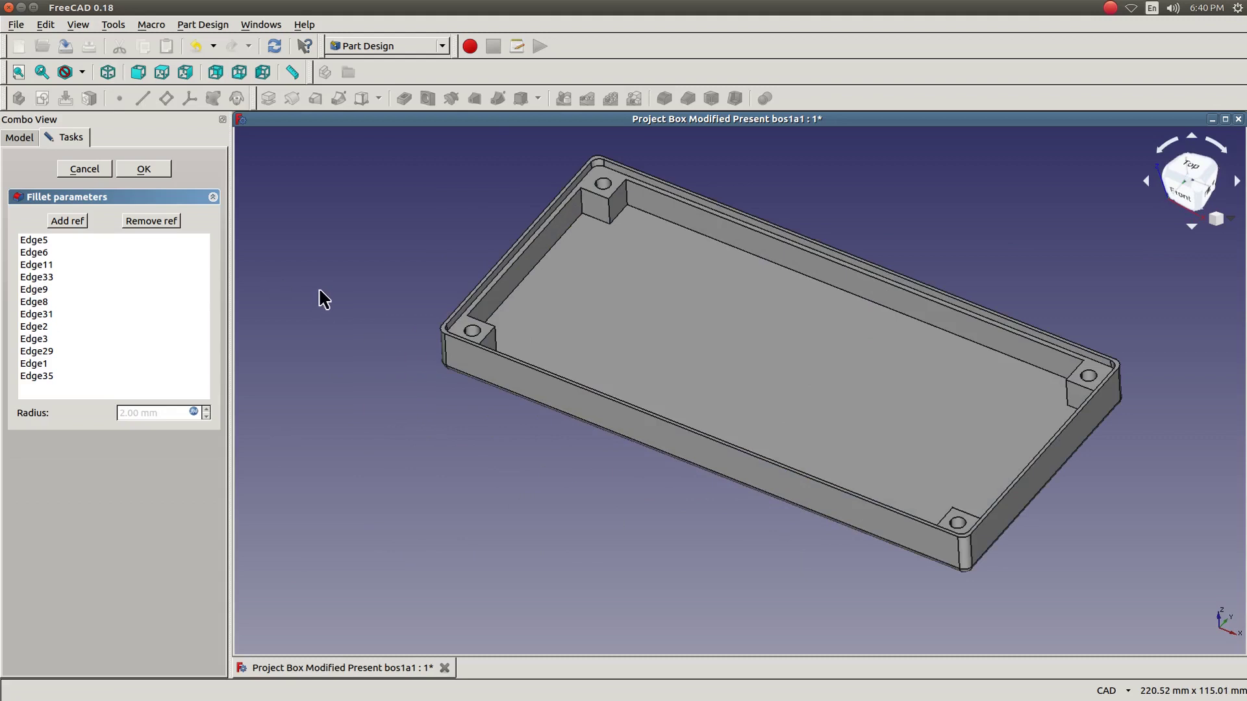
click(146, 167)
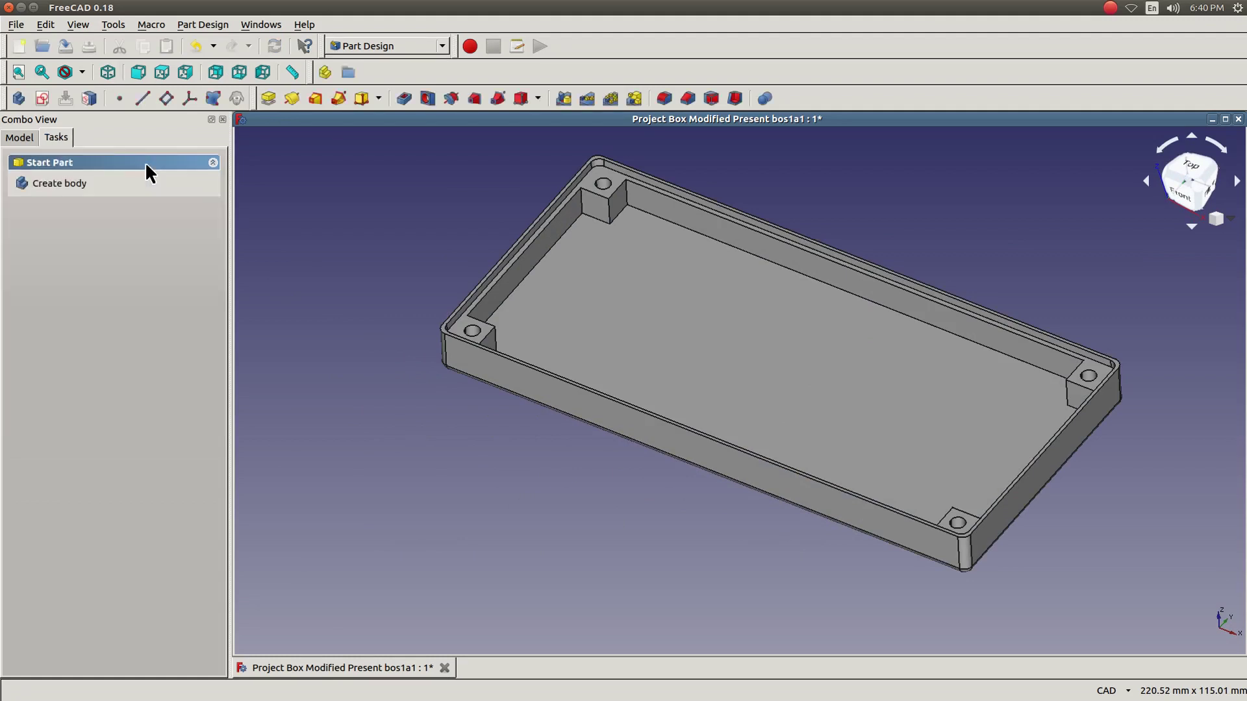
click(66, 74)
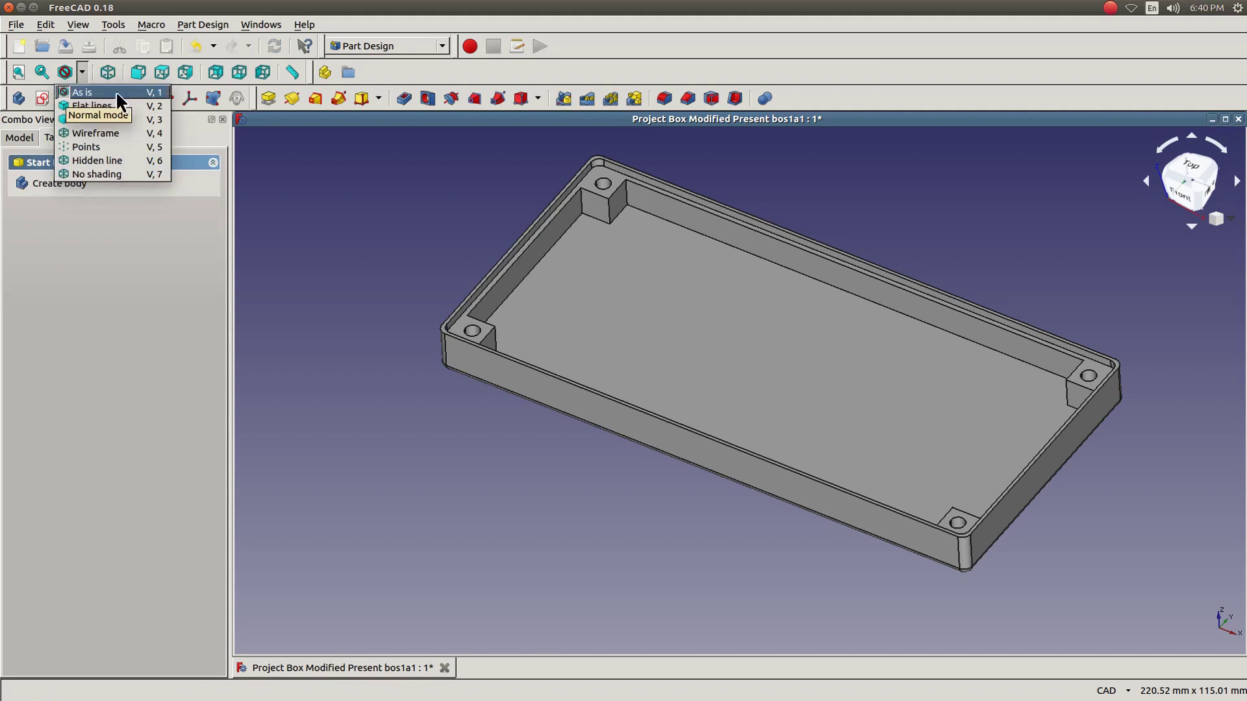
click(130, 408)
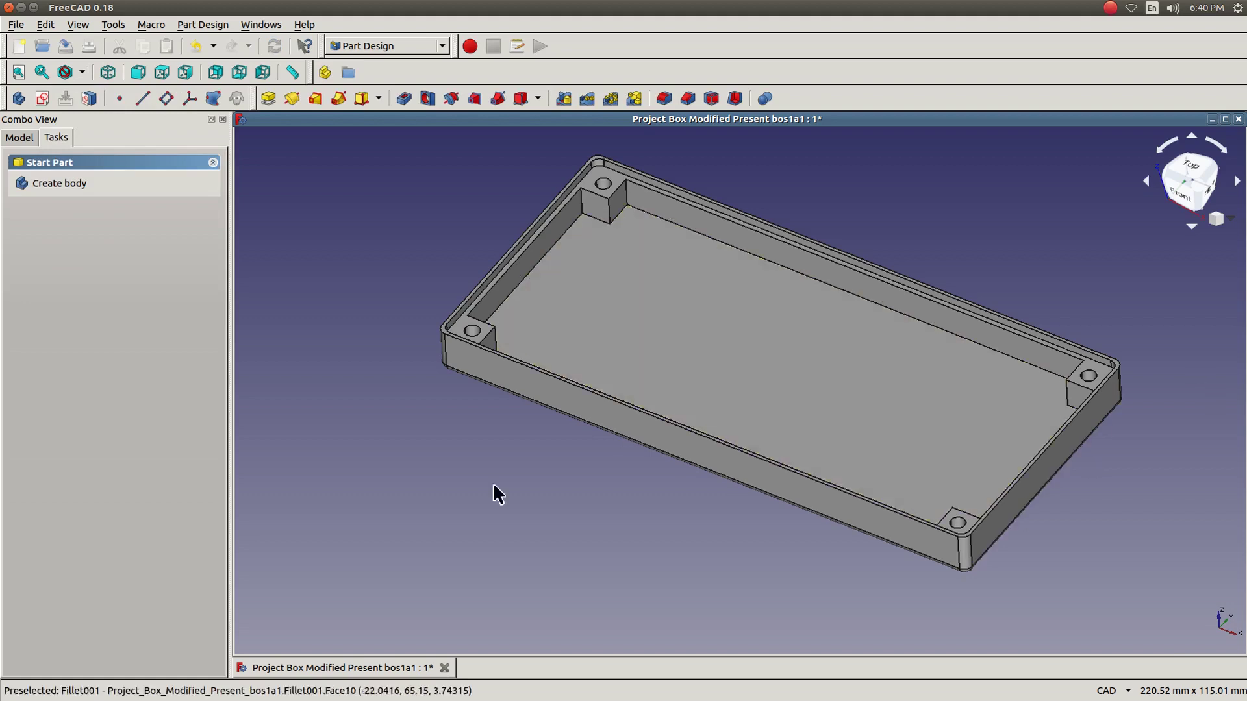
scroll(397, 317, up, 5)
scroll(403, 317, up, 2)
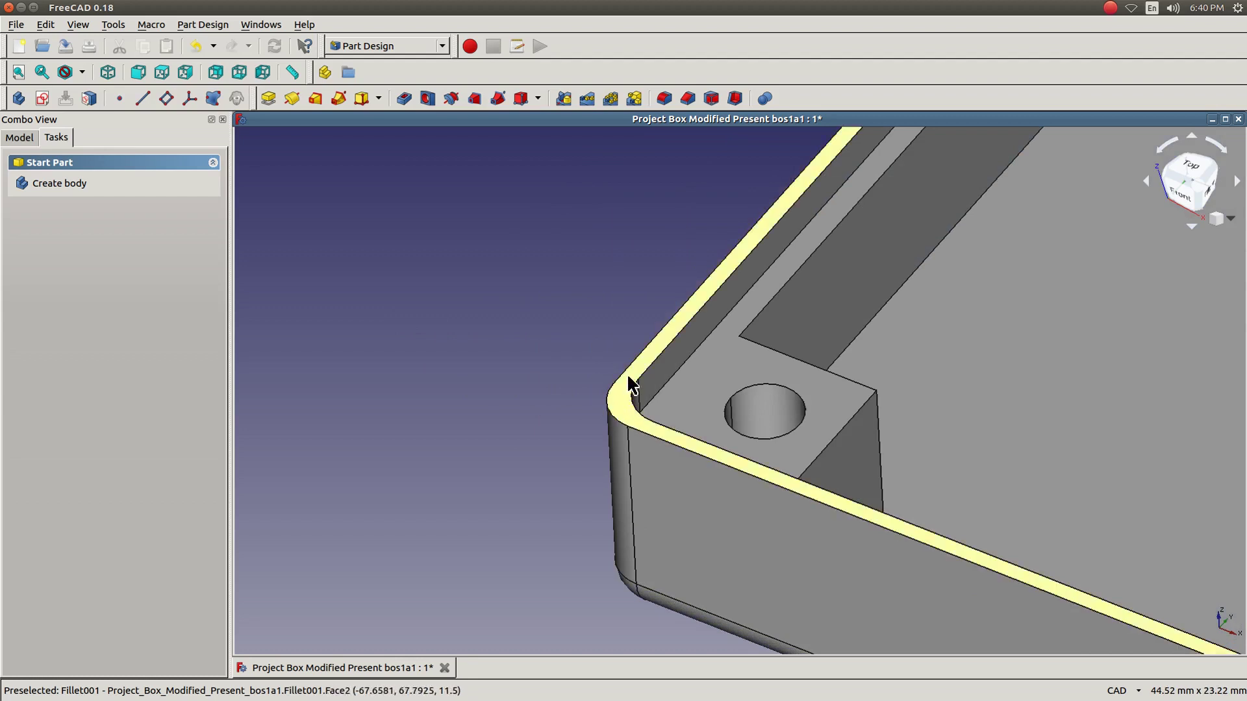
scroll(436, 377, down, 5)
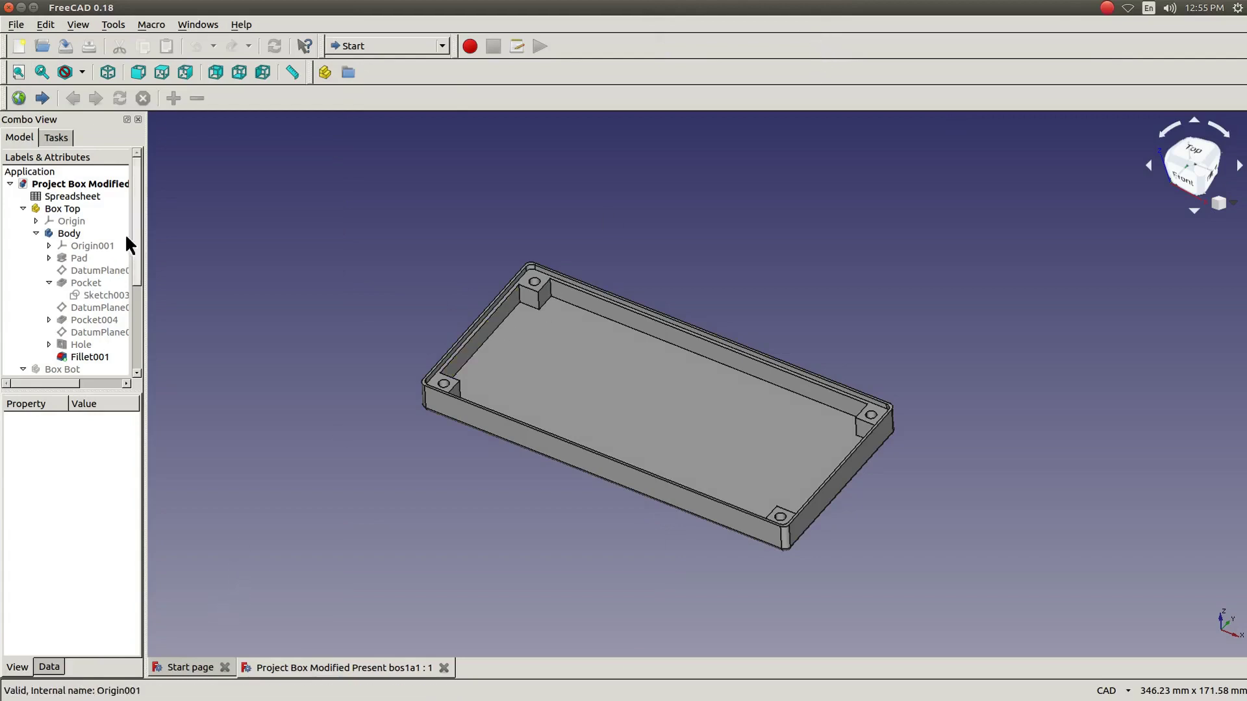
Set the Visibility of the Box Top part to false and that of the Box Bot part to true.
click(53, 208)
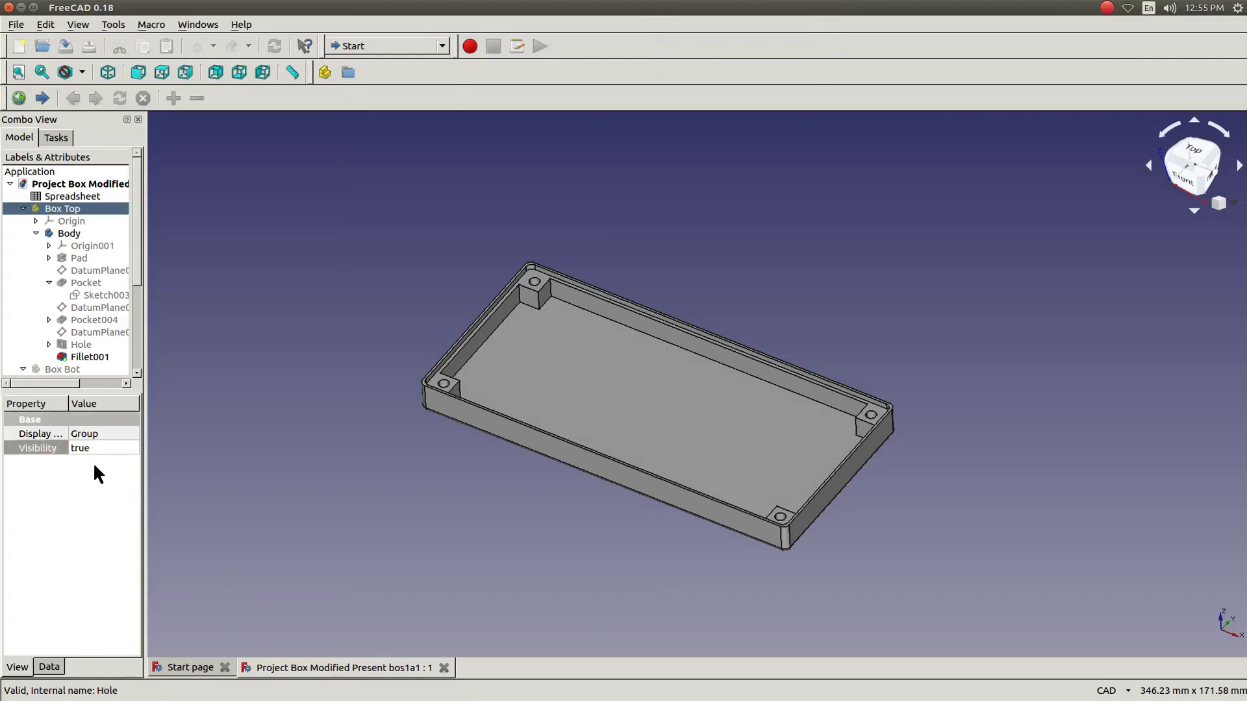
click(77, 444)
click(77, 443)
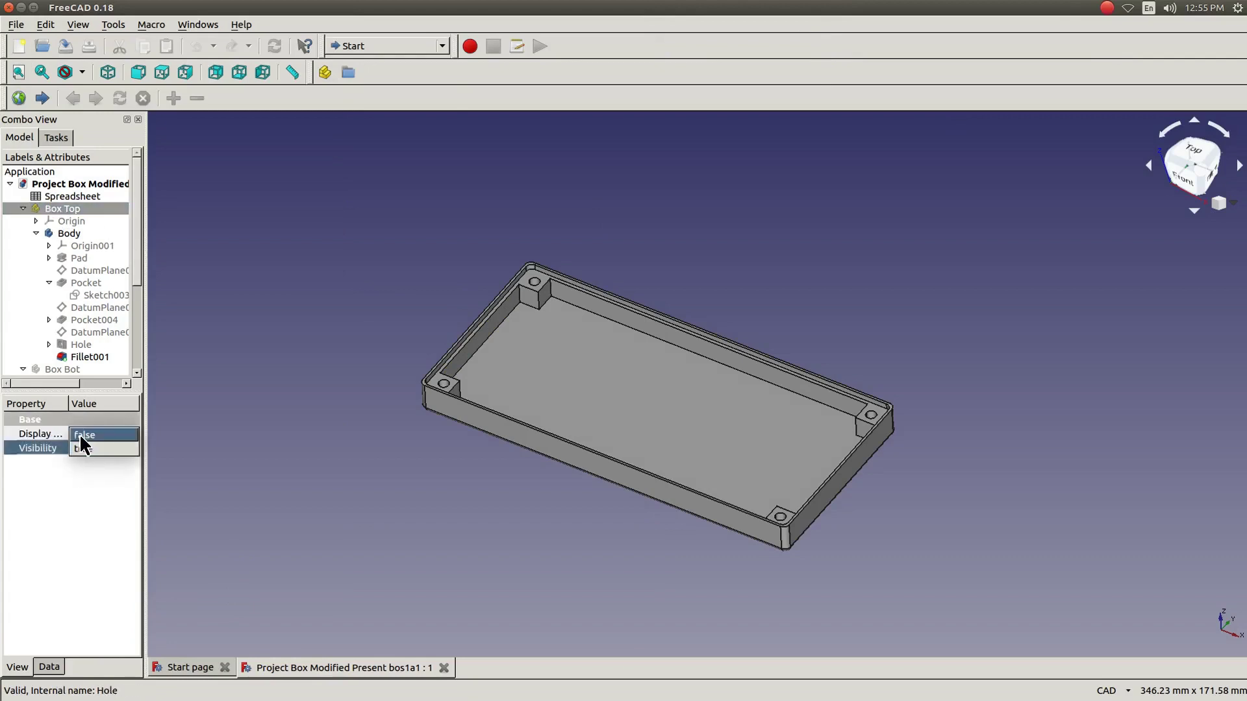
click(80, 433)
drag(138, 282, 139, 368)
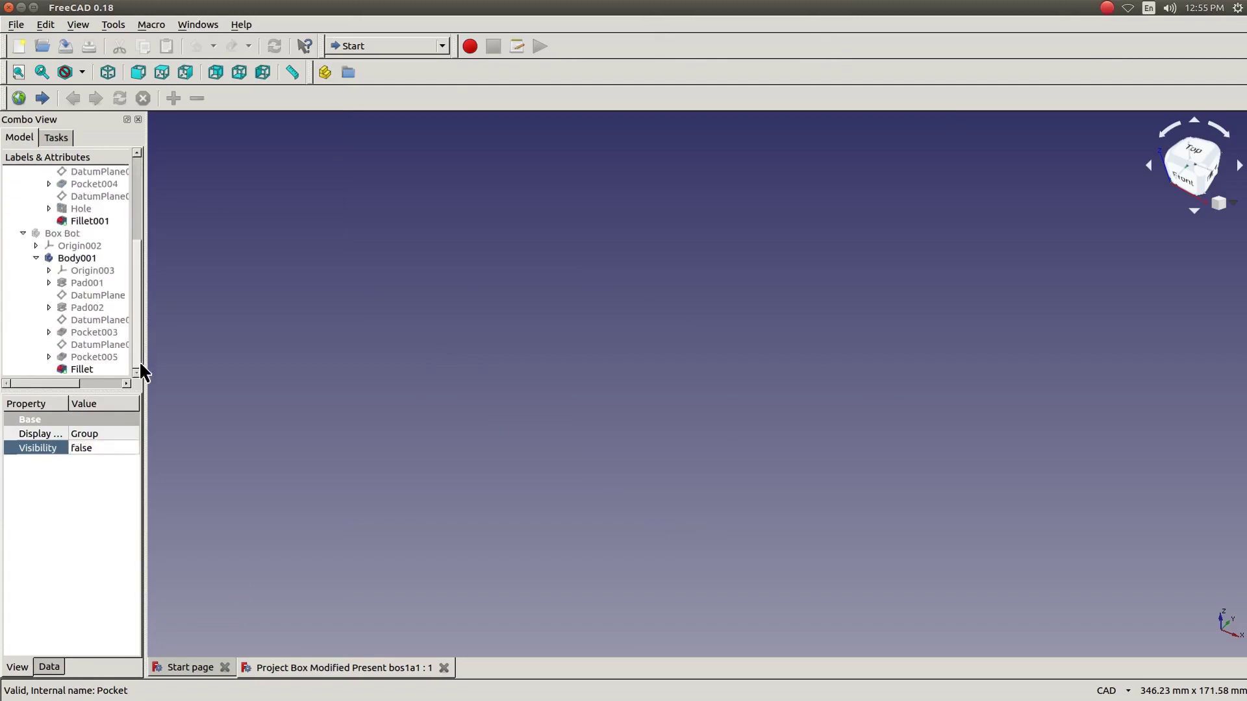
click(54, 233)
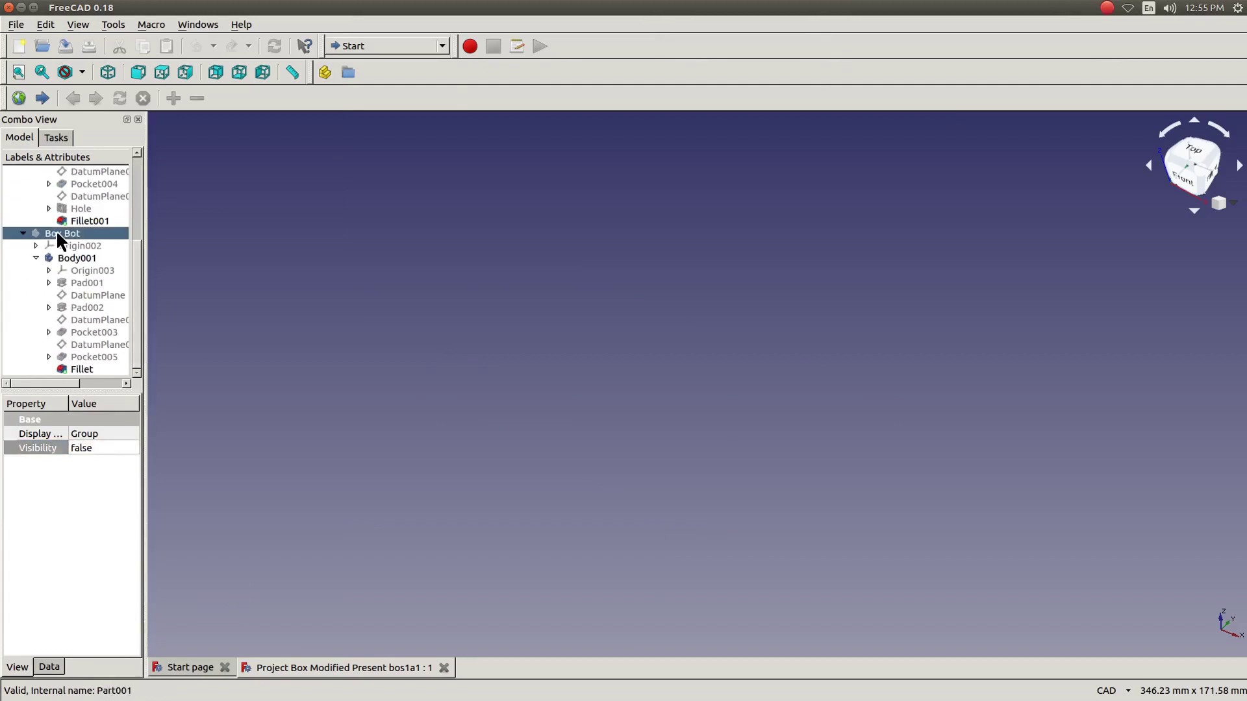
click(93, 447)
click(97, 448)
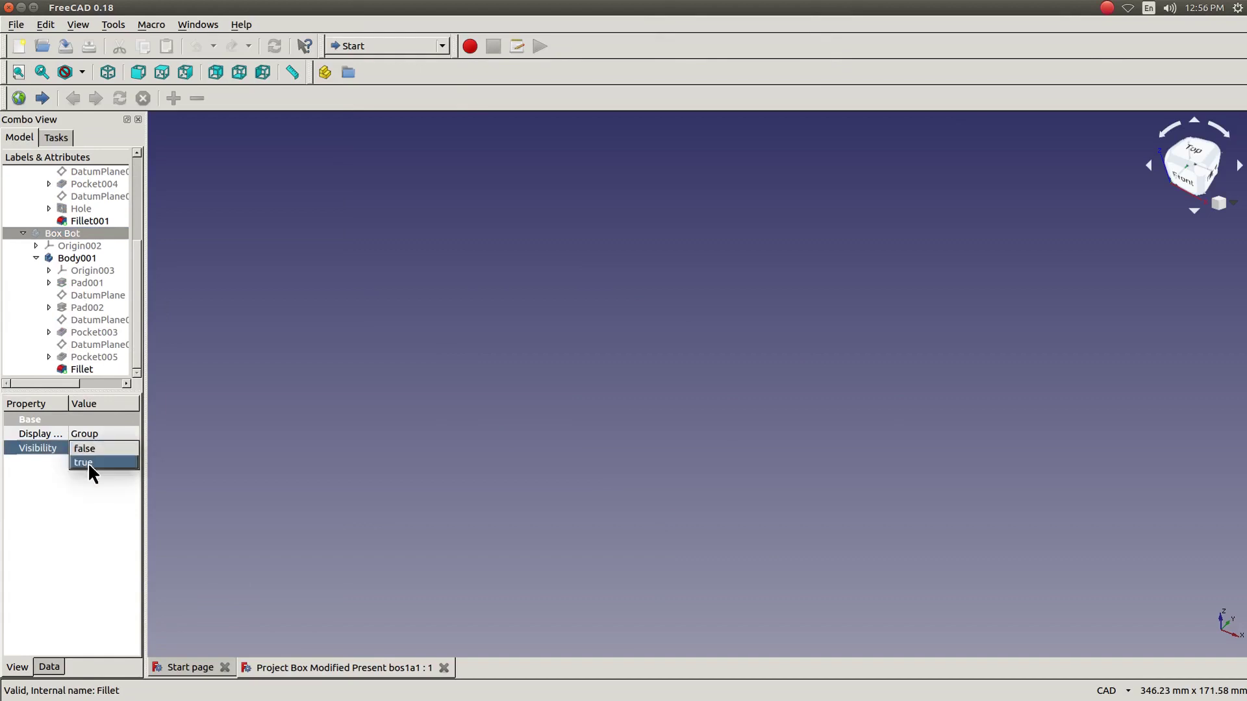
click(88, 461)
middle_drag(221, 466, 383, 304)
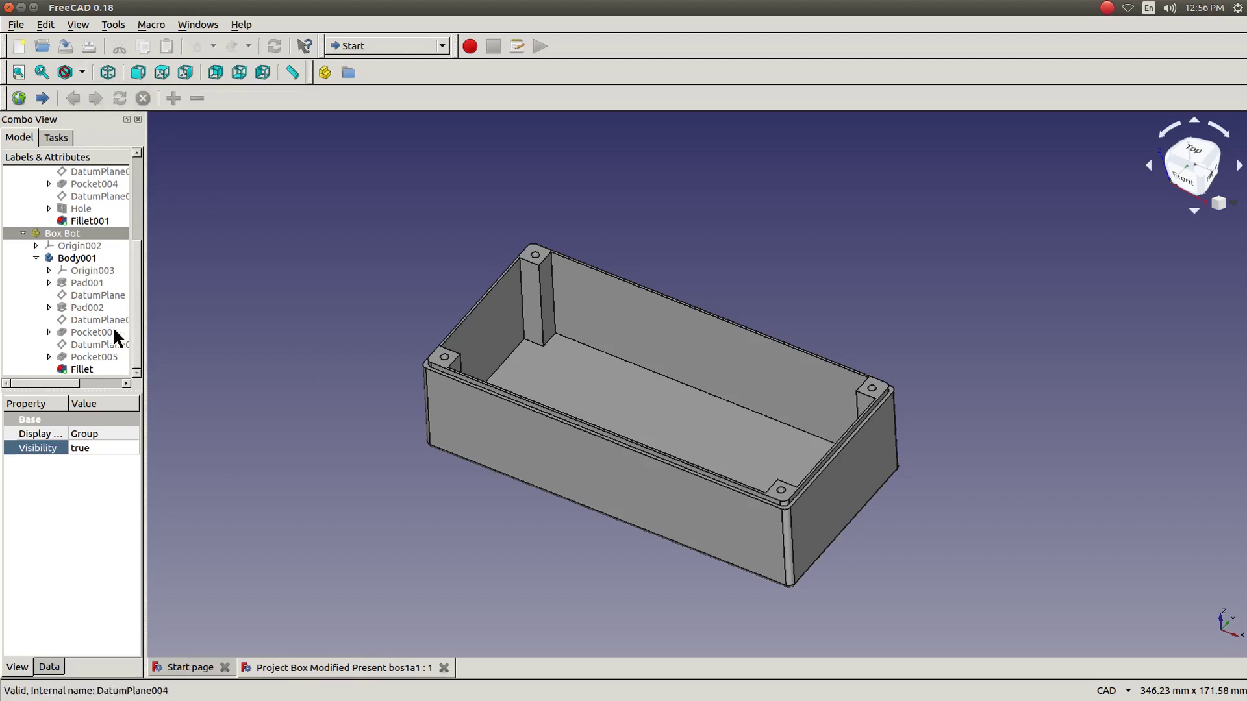
Make Body001 of Box Bot the active body and display the model in the Wireframe draw style.
double_click(76, 259)
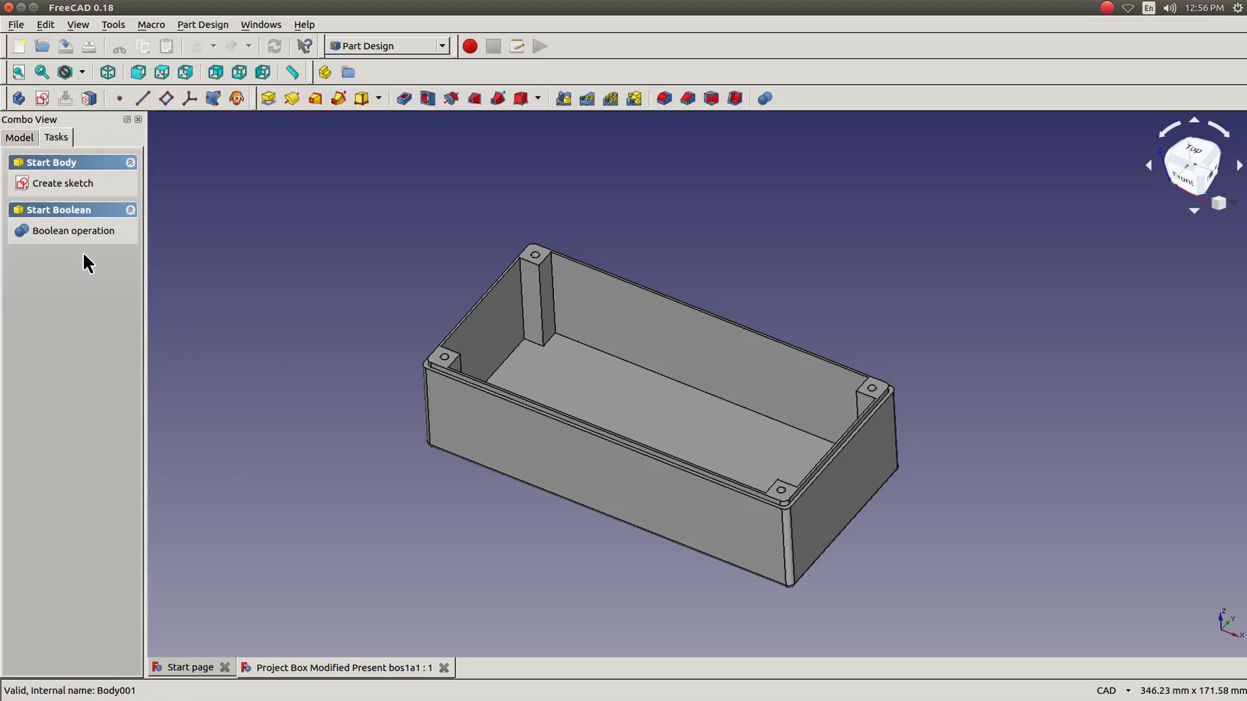
click(18, 136)
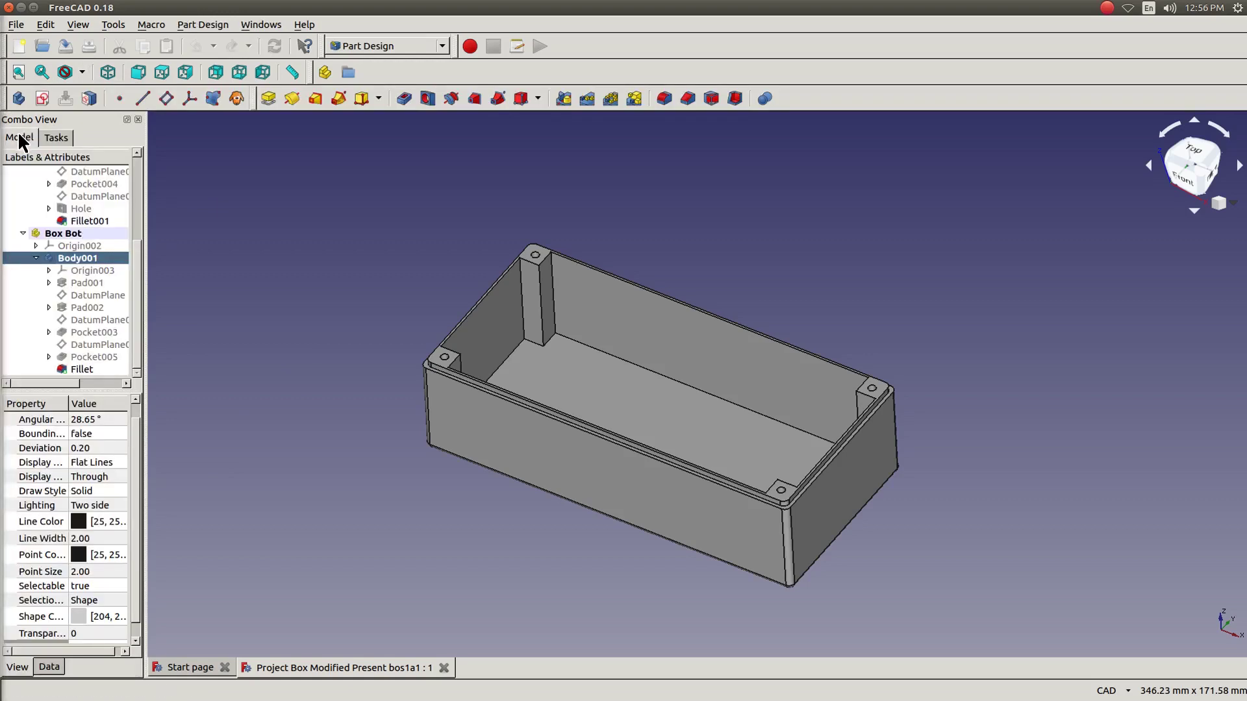
click(82, 72)
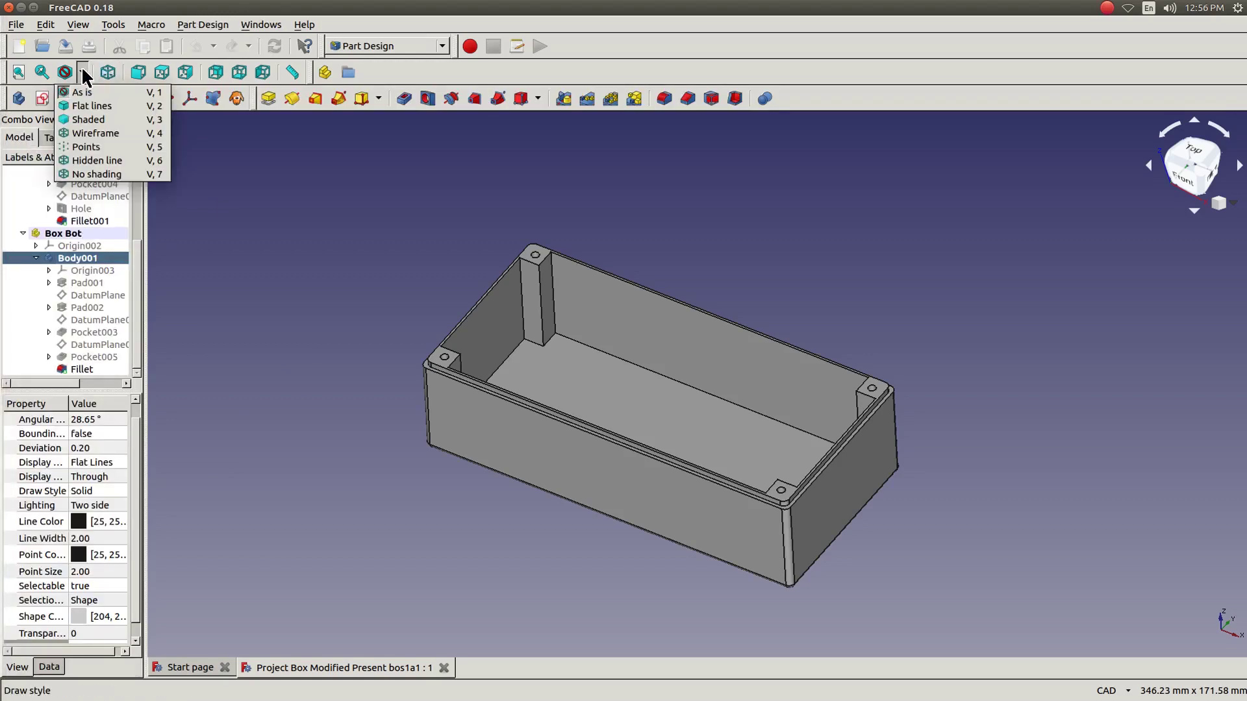
click(100, 133)
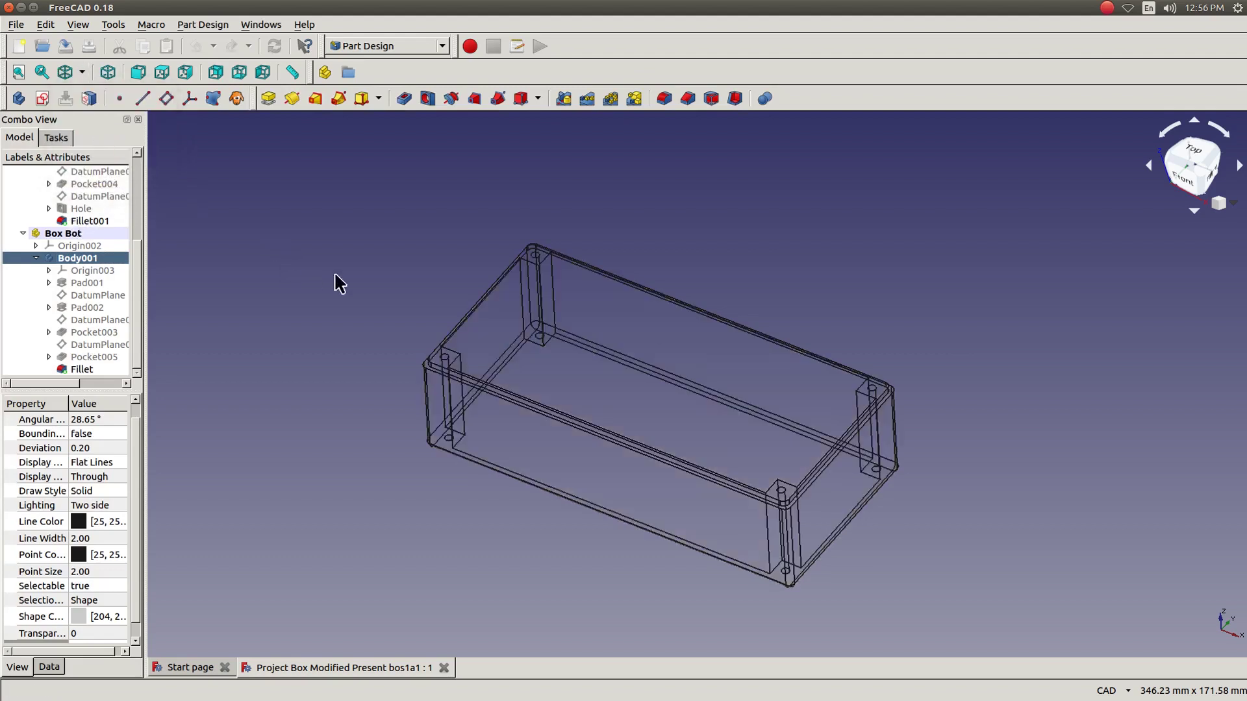
scroll(458, 252, up, 4)
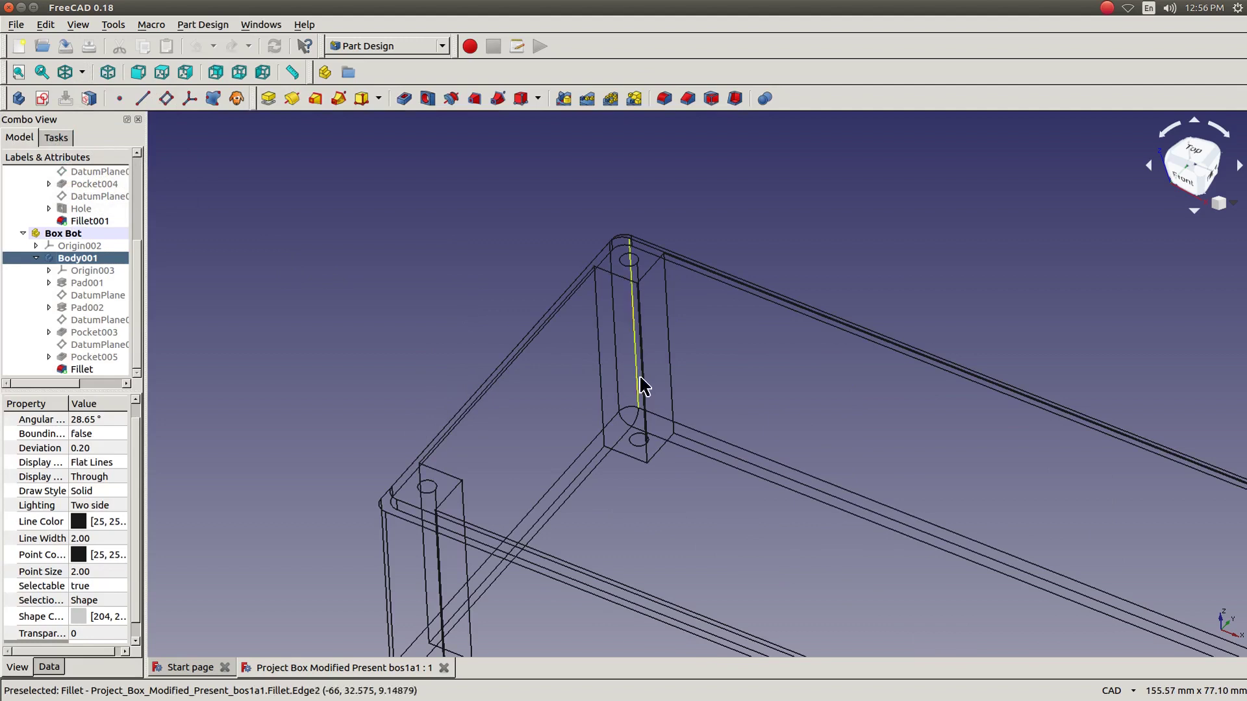
click(600, 372)
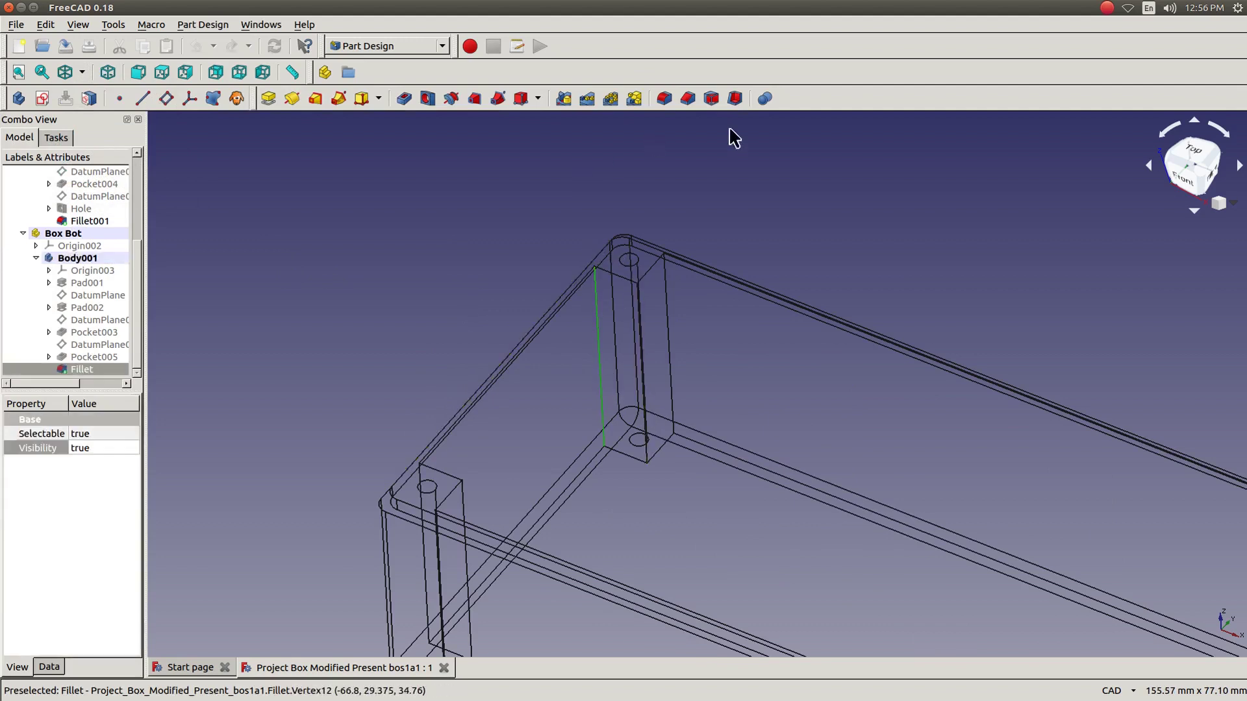
click(688, 98)
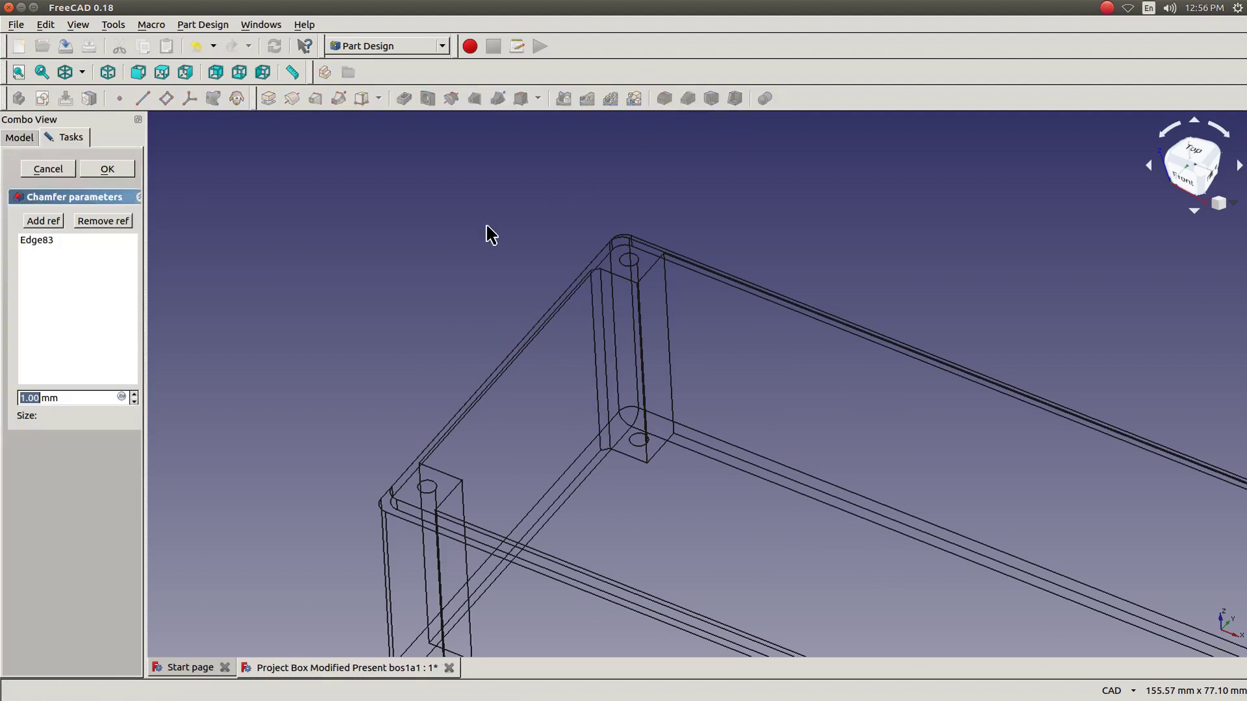
click(37, 167)
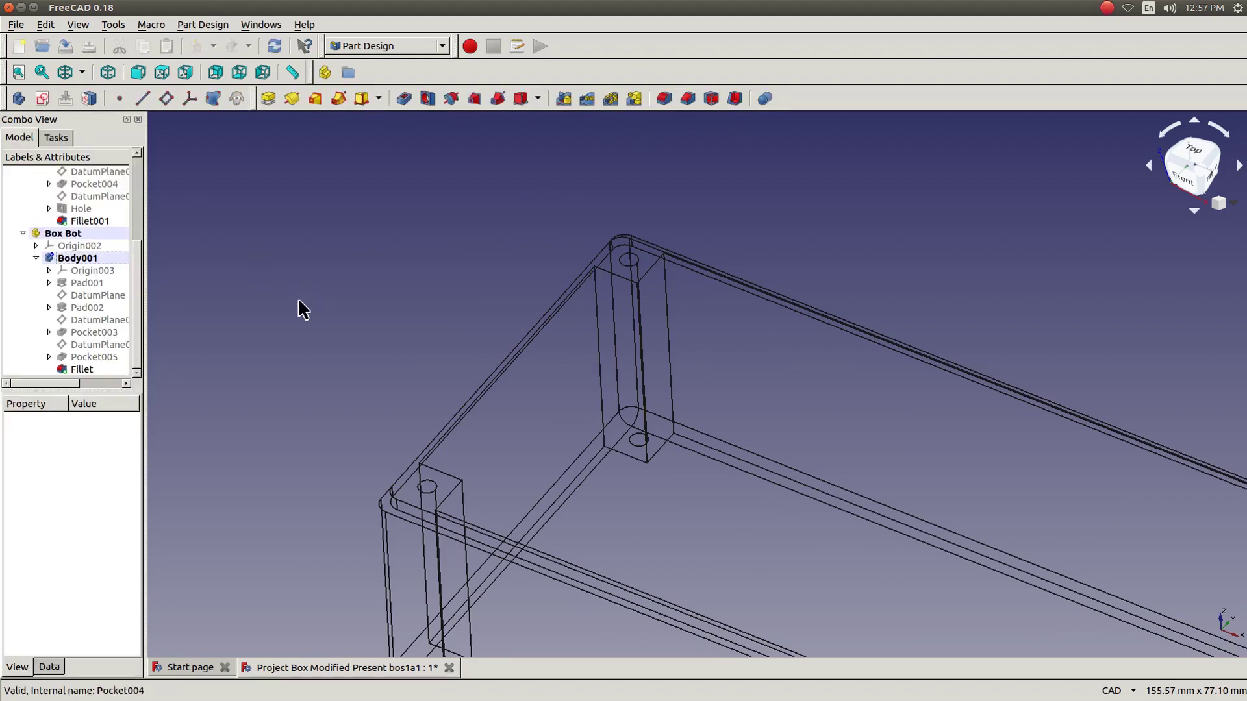
Select the three inward-facing vertical edges of the back-left screw post in the box bottom.
middle_drag(337, 320, 378, 311)
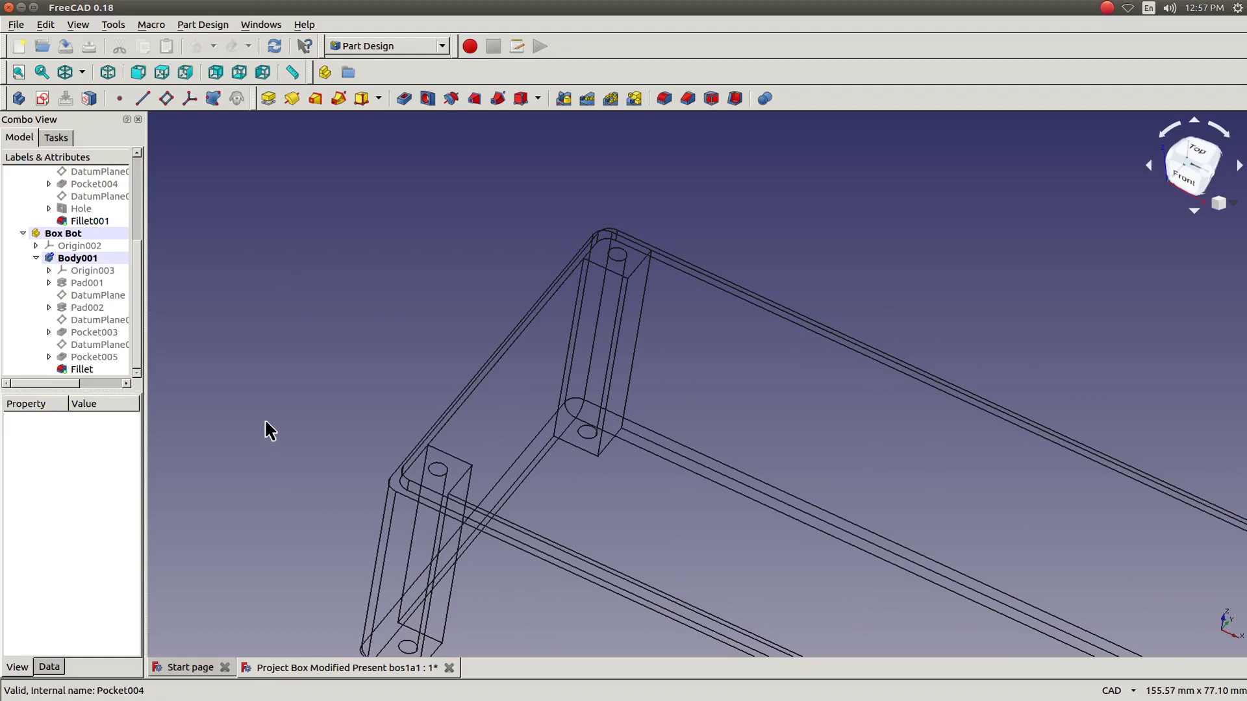
click(568, 344)
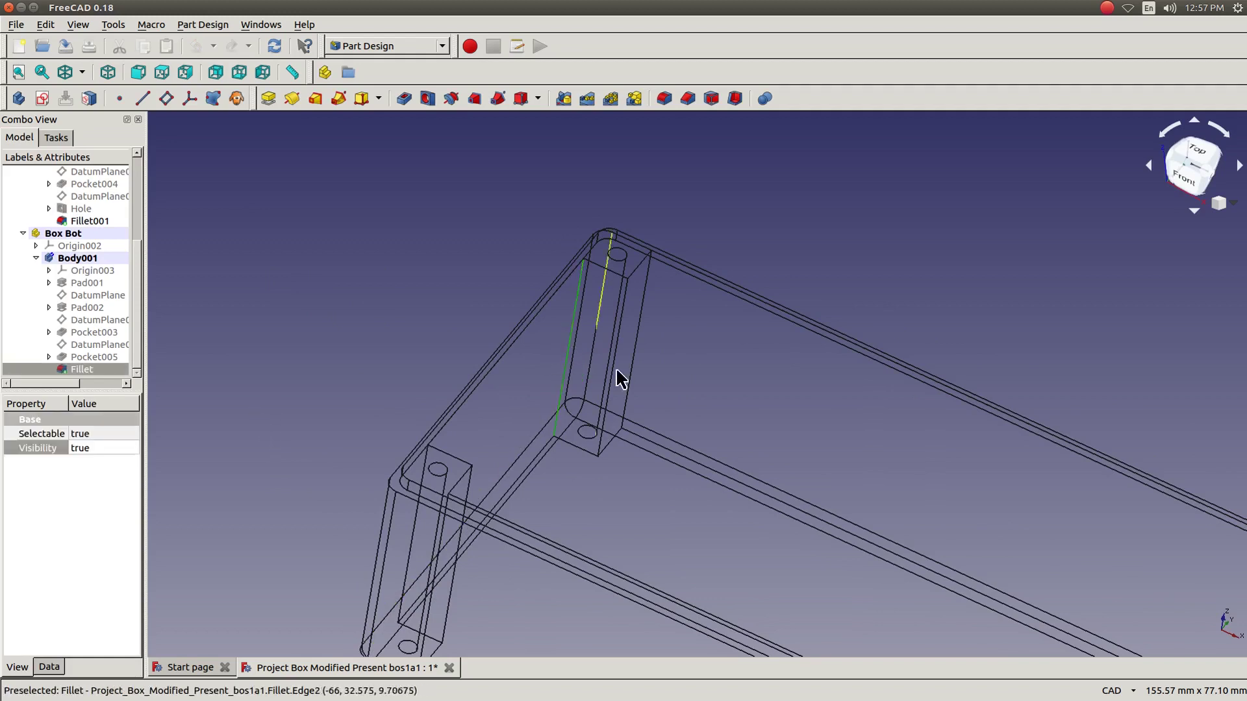
ctrl+click(609, 364)
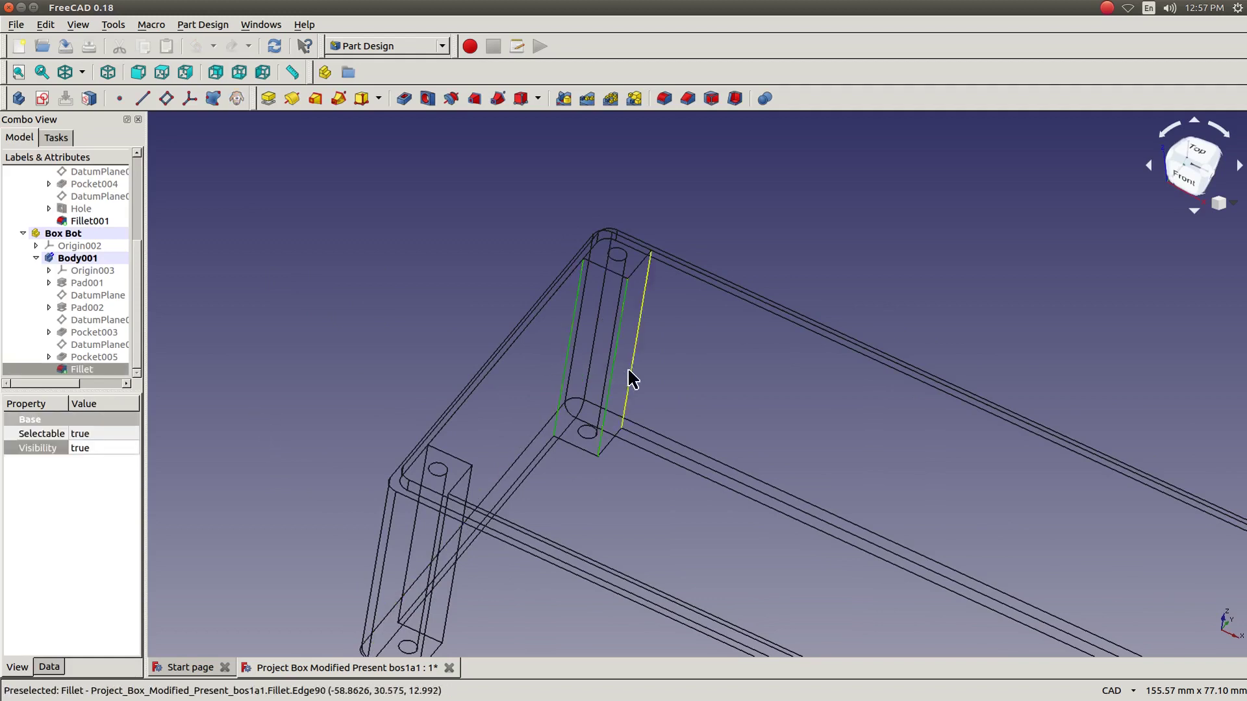
ctrl+click(631, 371)
Add the three inward-facing vertical edges of the back-right screw post to the selection.
middle_drag(767, 428, 306, 179)
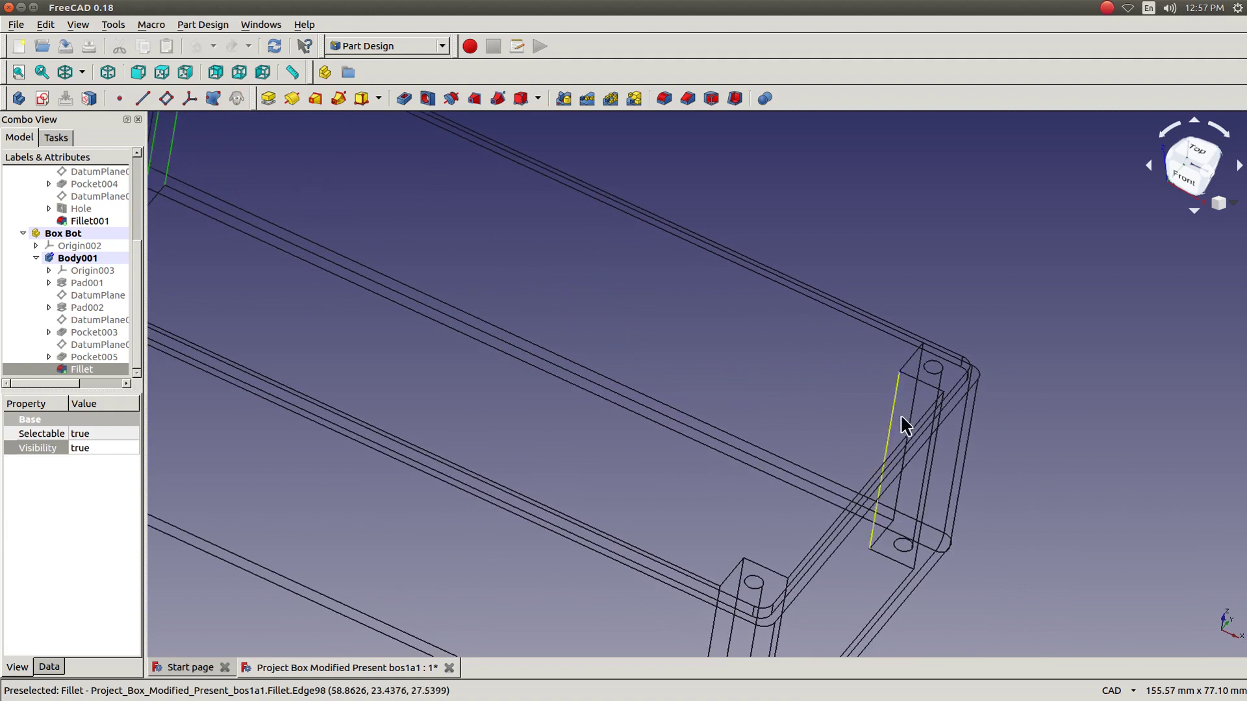
ctrl+click(911, 399)
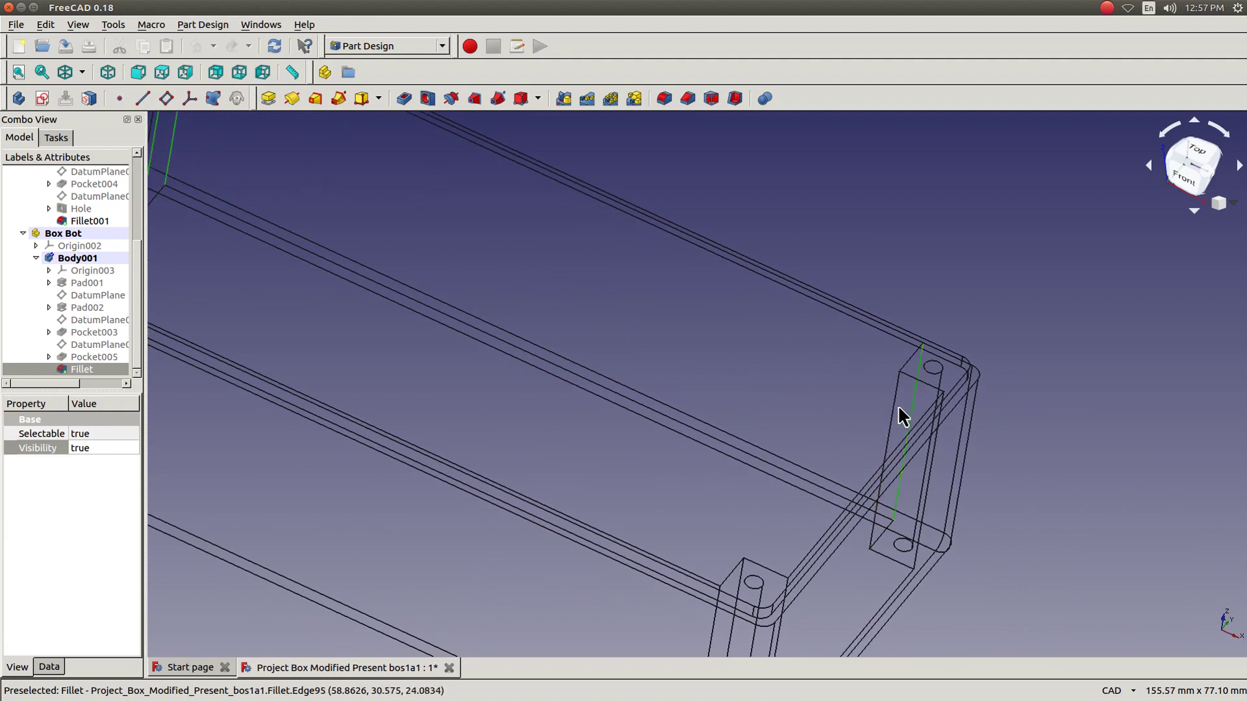
ctrl+click(894, 407)
ctrl+click(918, 548)
Add the three inward-facing vertical edges of the front-right screw post to the selection.
middle_drag(494, 582, 535, 451)
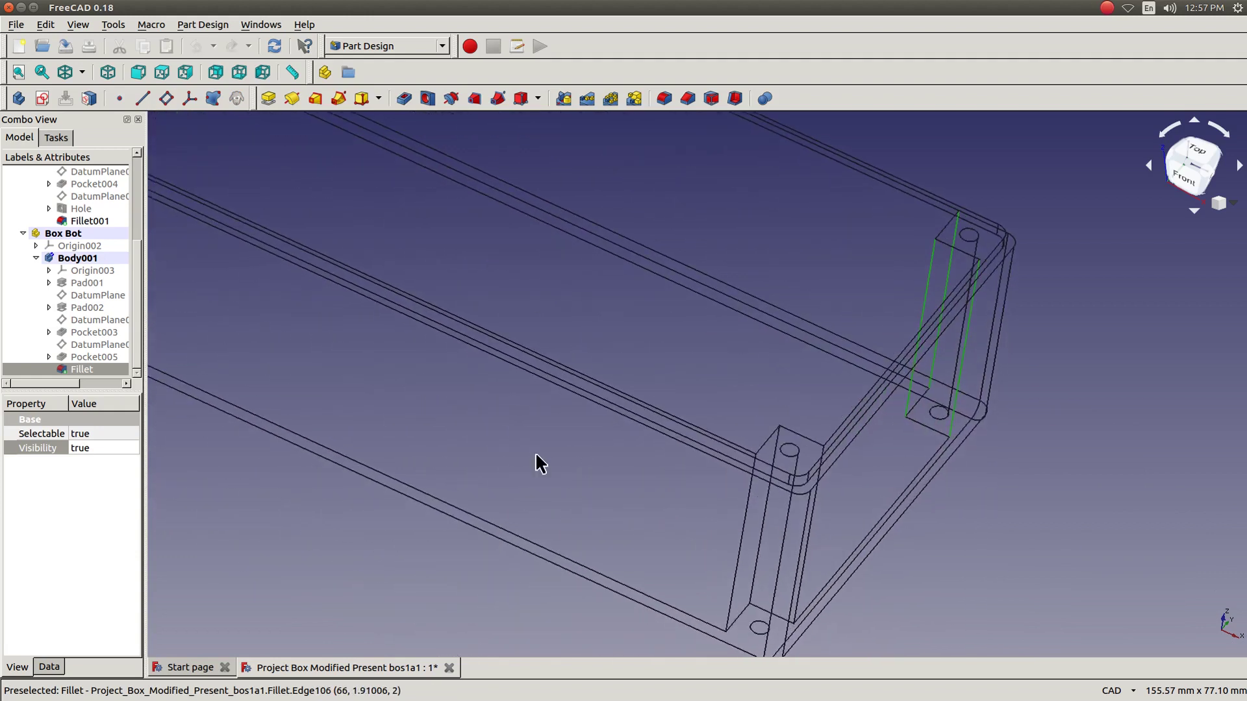
ctrl+click(805, 553)
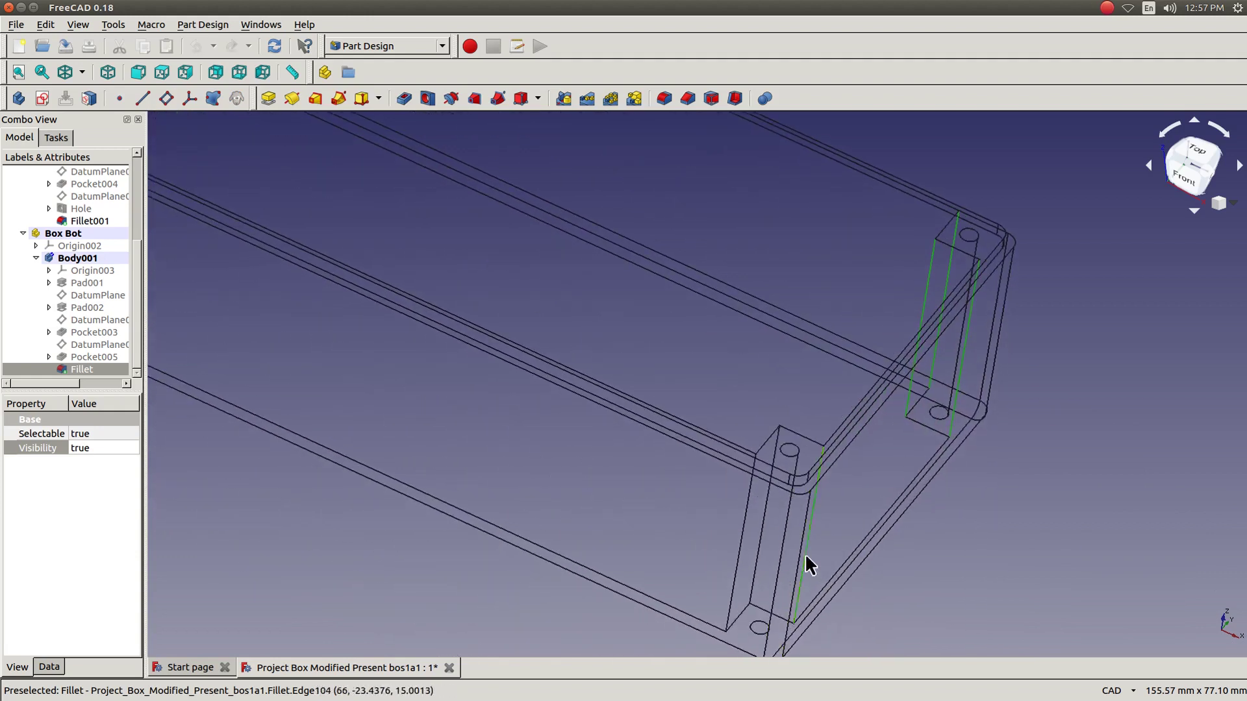
ctrl+click(762, 551)
ctrl+click(745, 550)
Add the three inward-facing vertical edges of the front-left screw post to the selection.
scroll(495, 440, up, 2)
middle_drag(495, 440, 1037, 560)
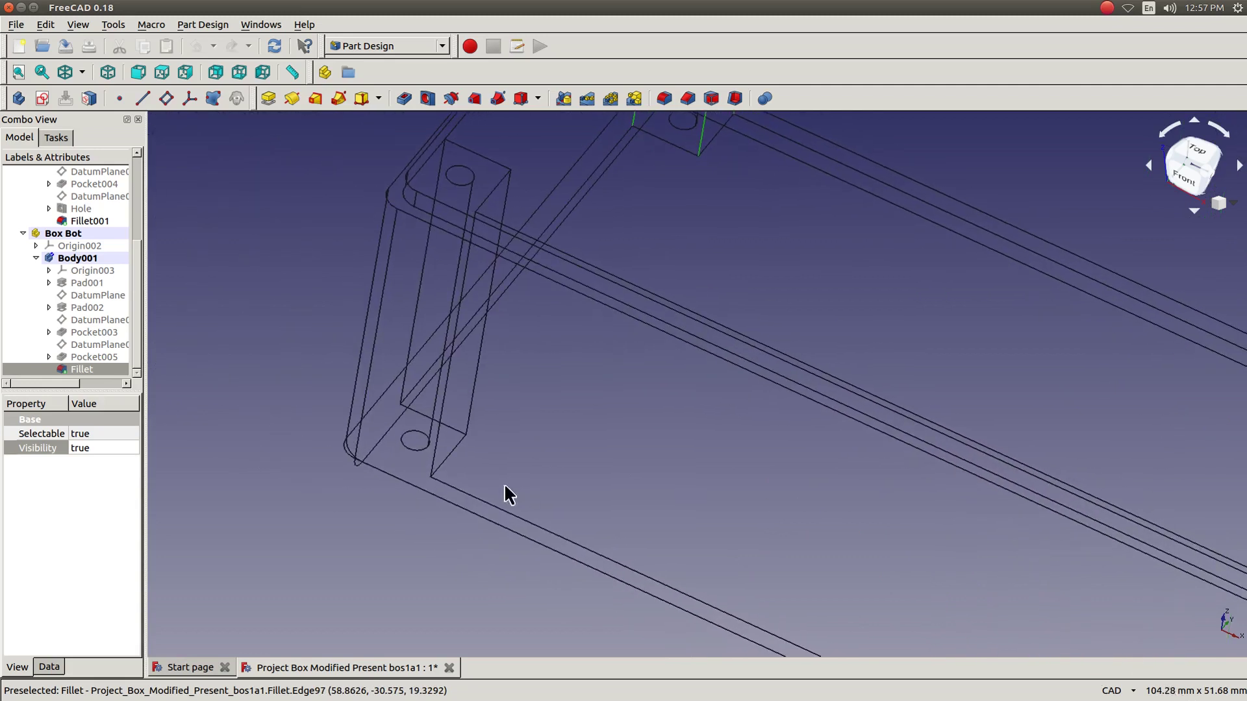
click(439, 438)
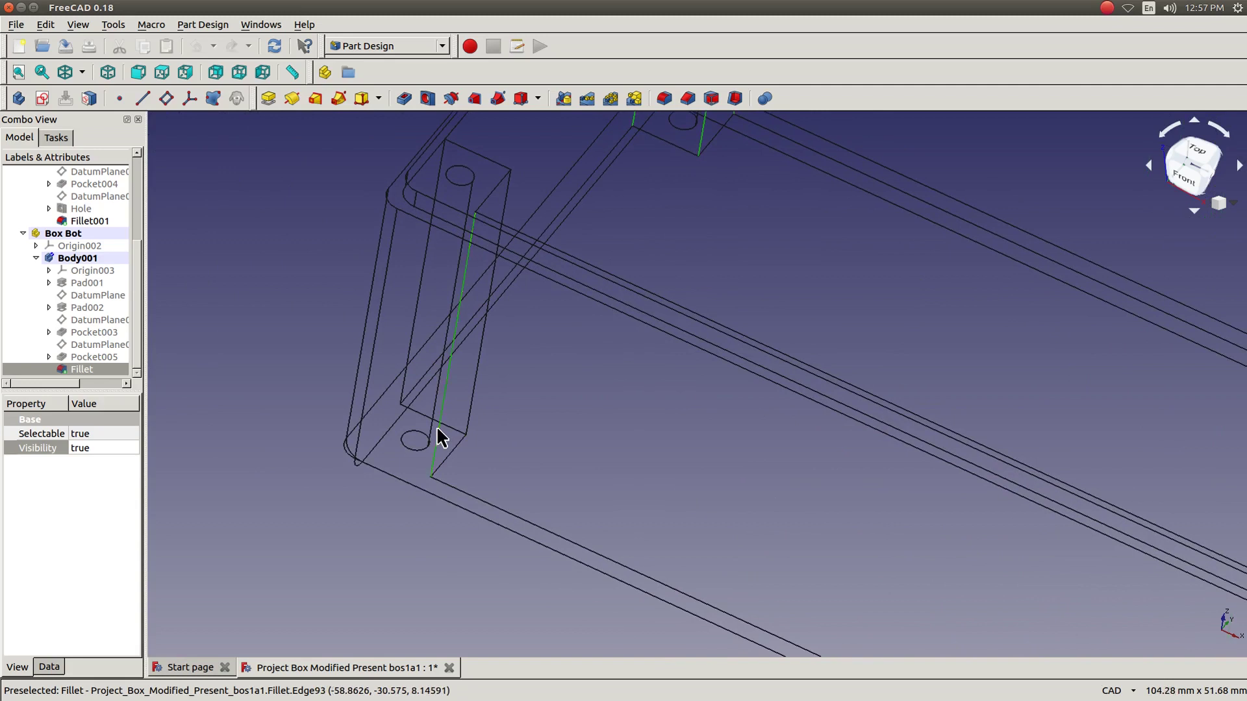
ctrl+click(472, 390)
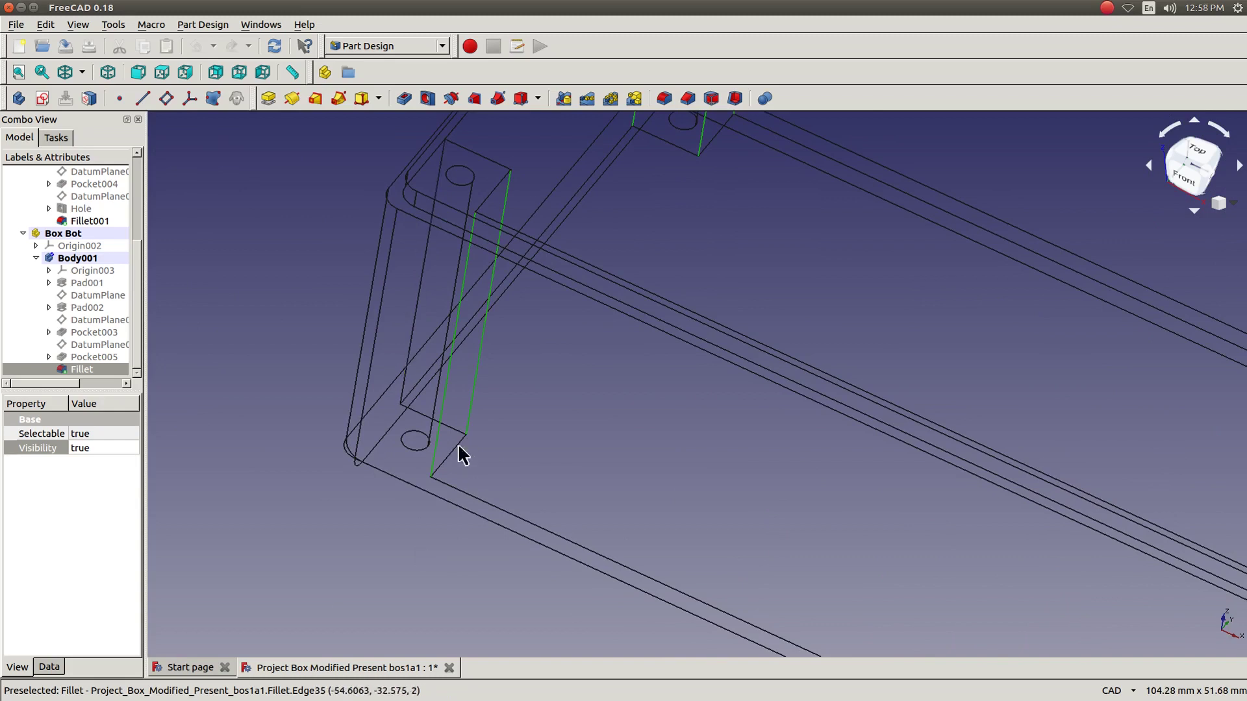
ctrl+click(419, 295)
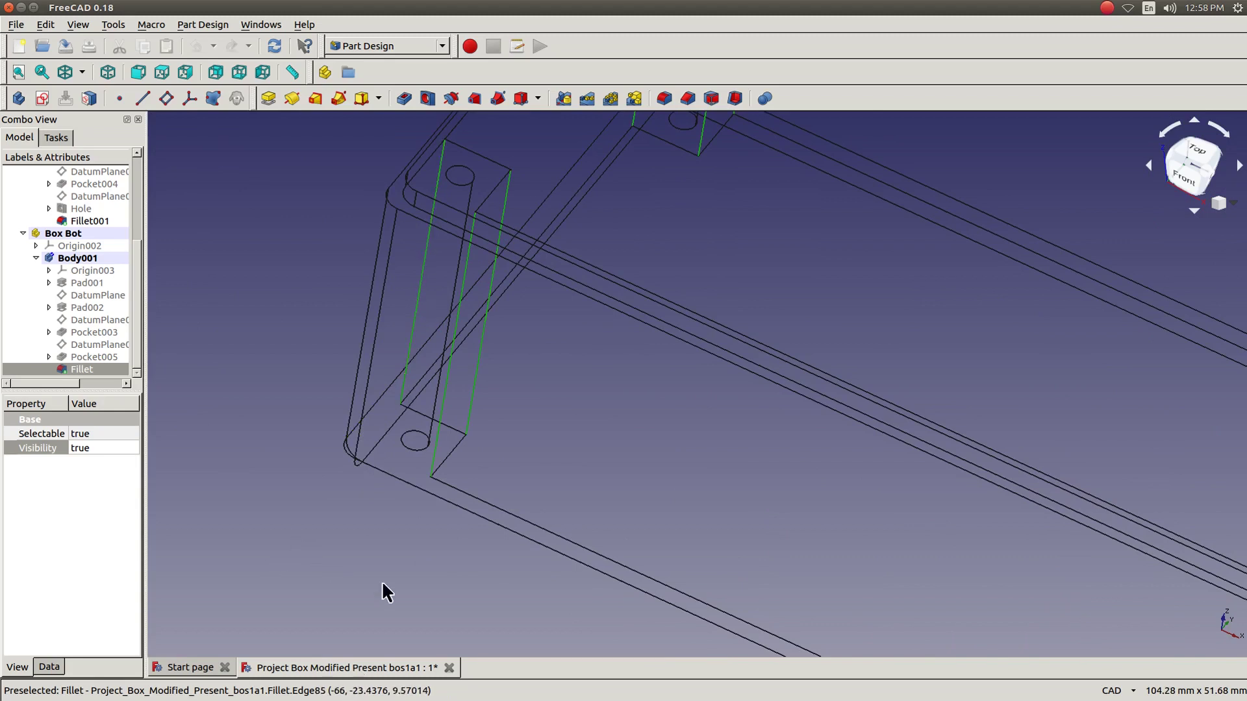
Fillet the twelve selected screw post edges with the radius driven by the formula Spreadsheet.enclBosR*.9.
scroll(379, 571, down, 5)
middle_drag(372, 609, 425, 437)
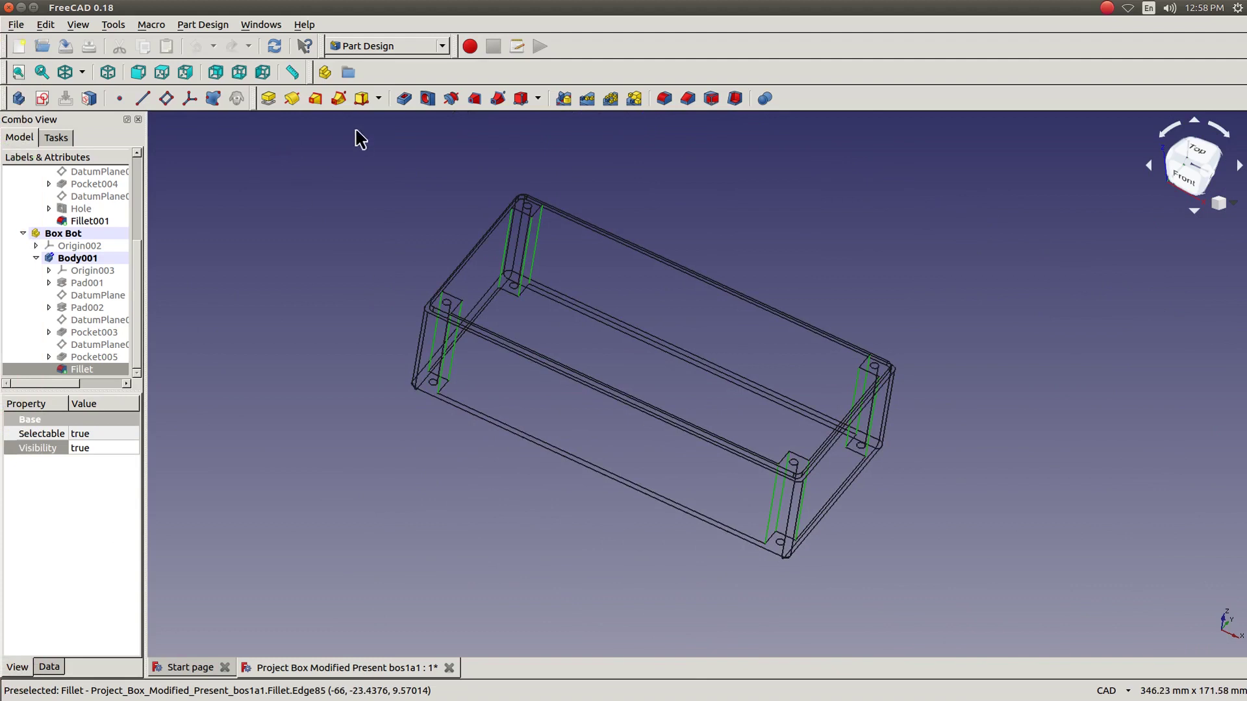
click(664, 100)
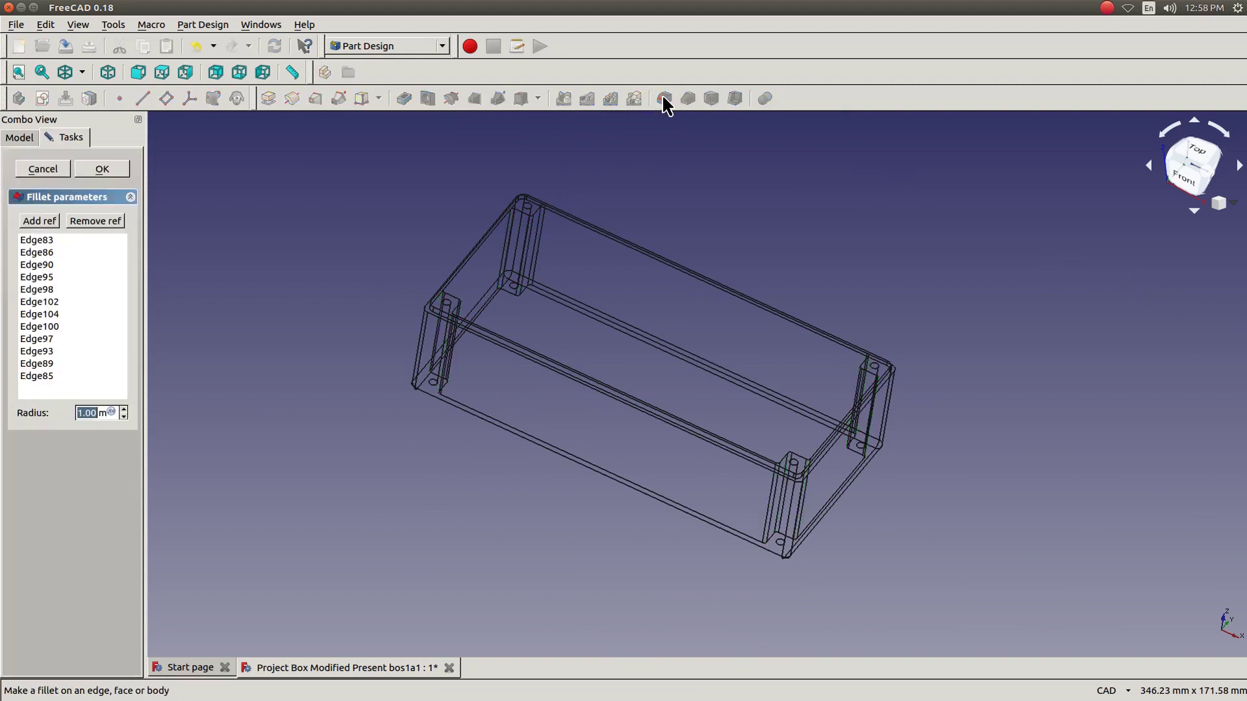
click(109, 413)
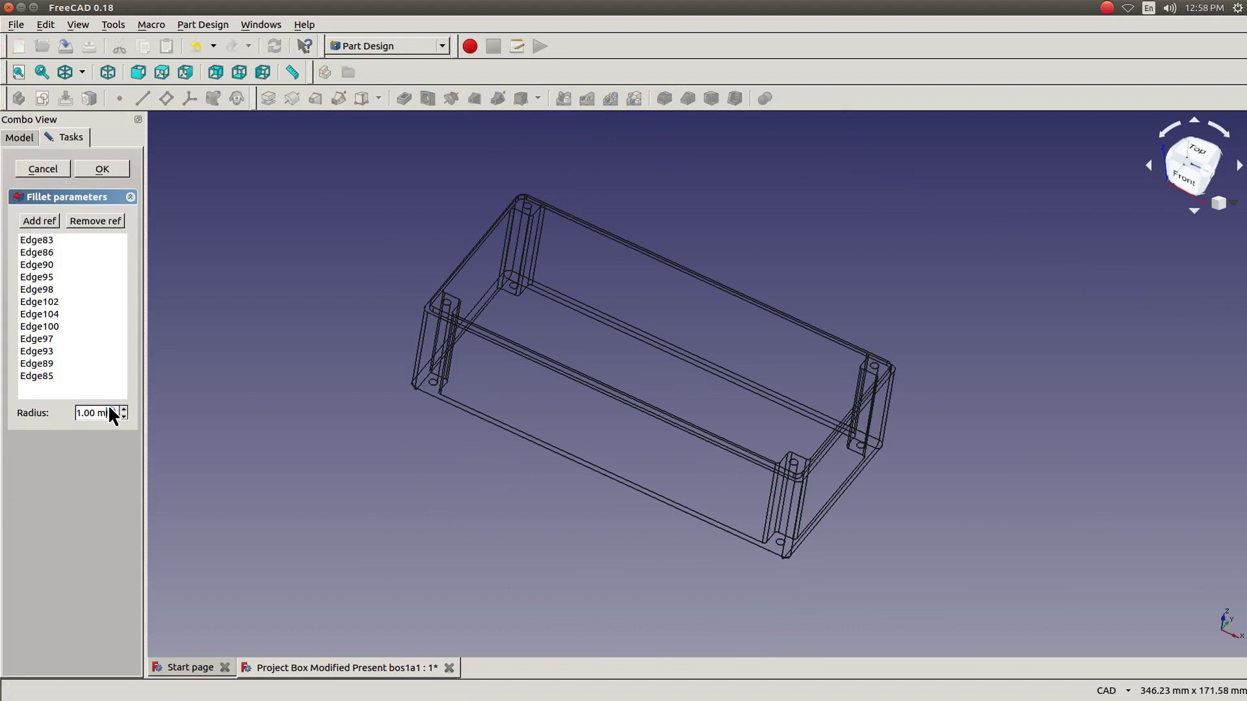
key(equal)
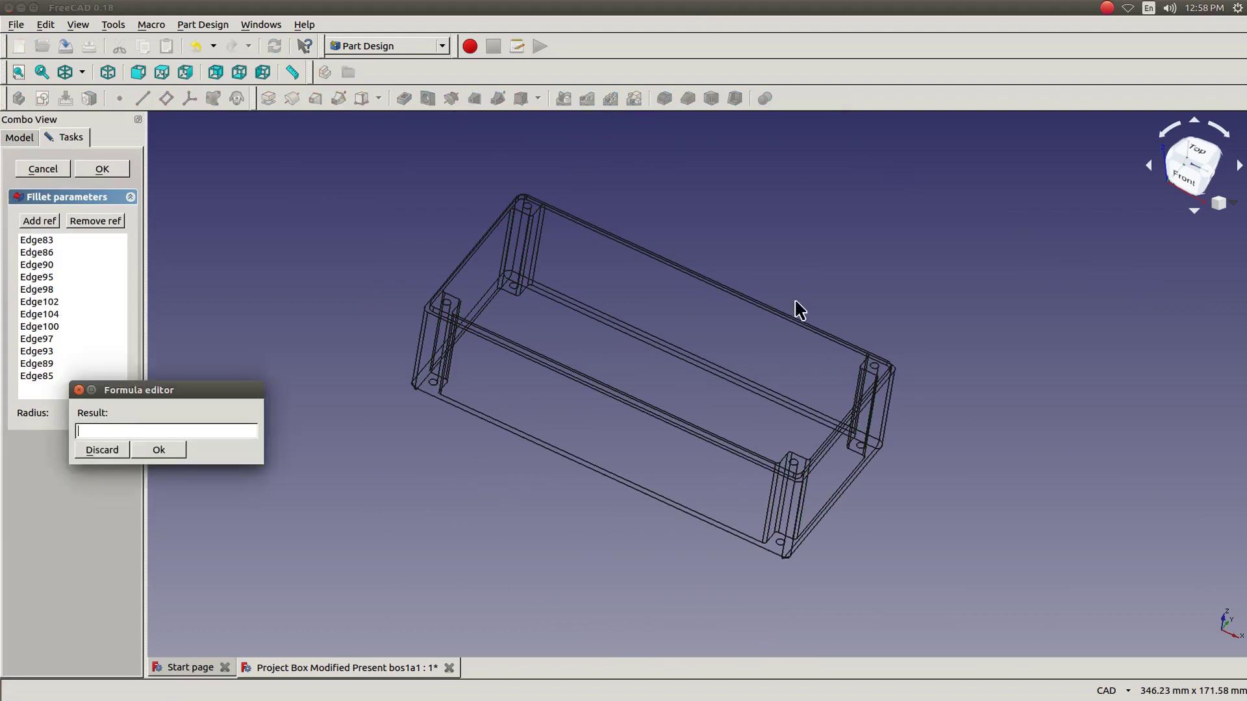
text(s)
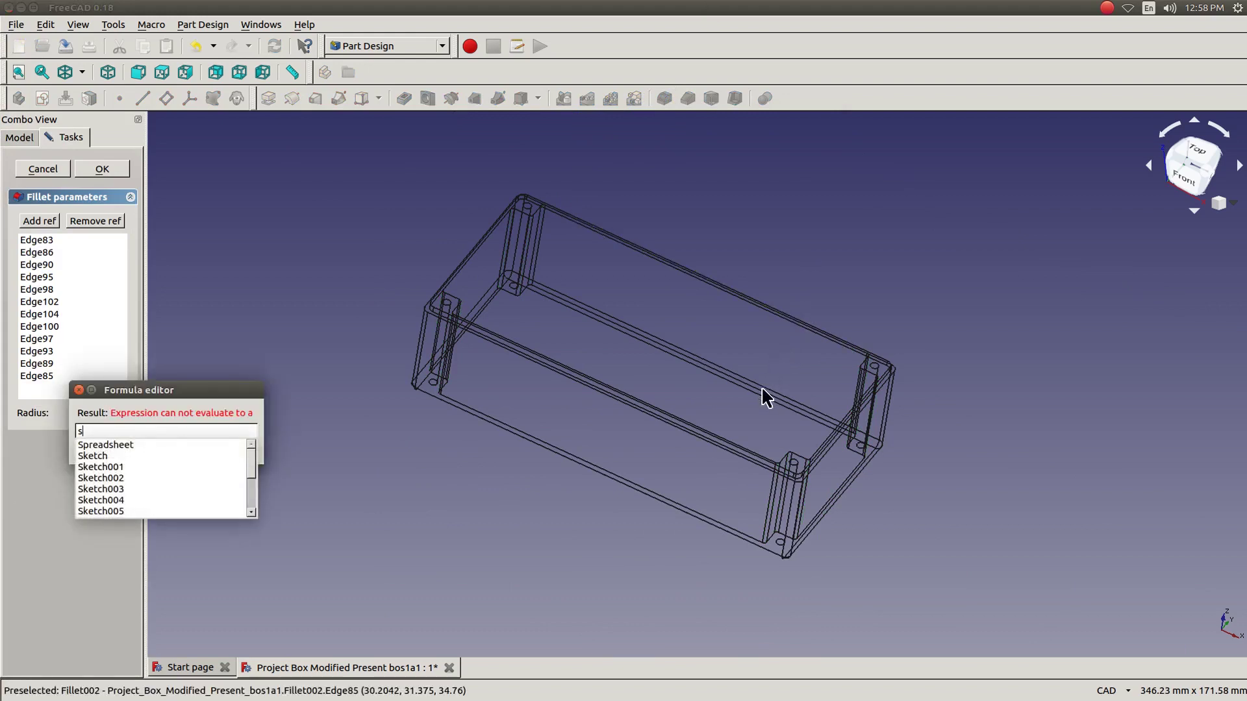
key(Down)
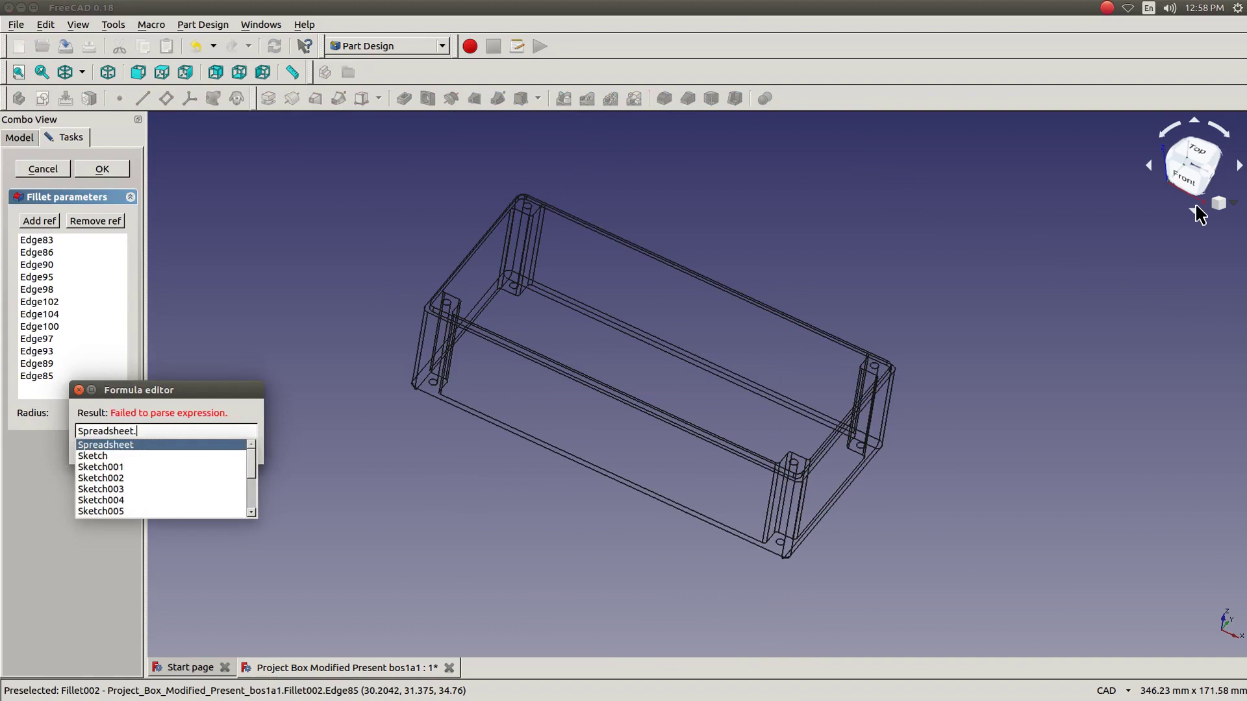
text(in)
key(BackSpace)
key(BackSpace)
text(en)
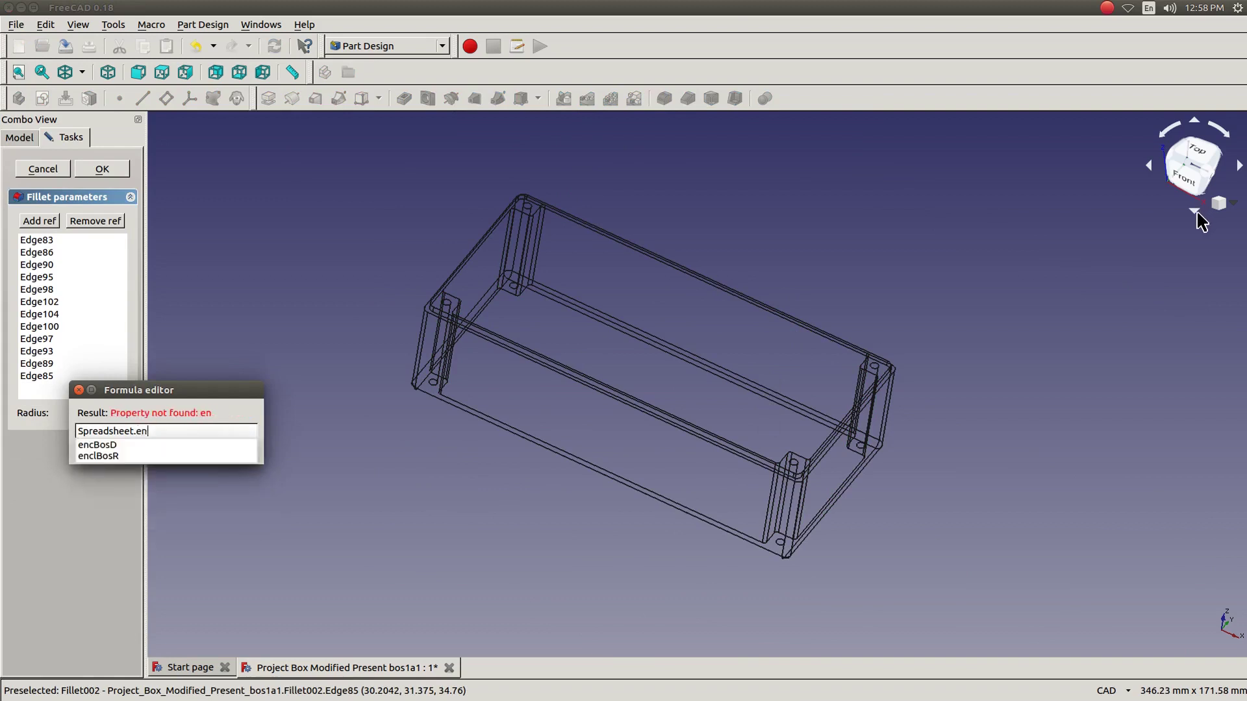
click(107, 454)
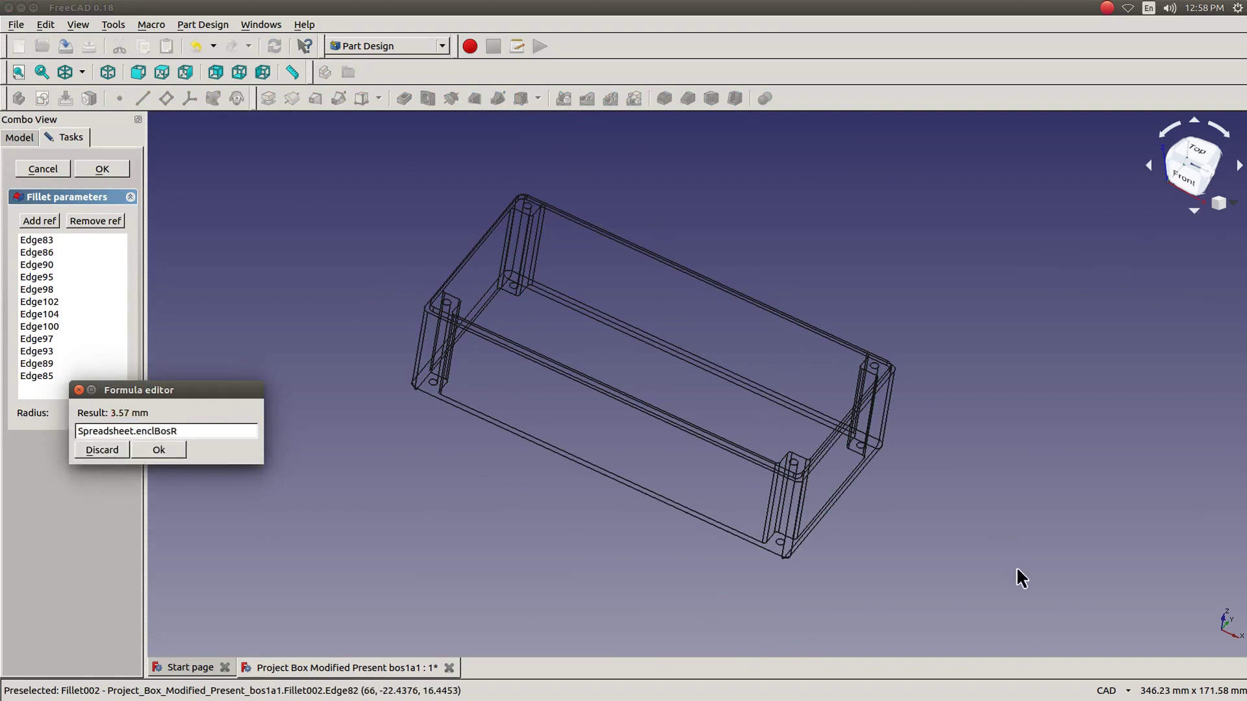
text(*.9)
click(151, 452)
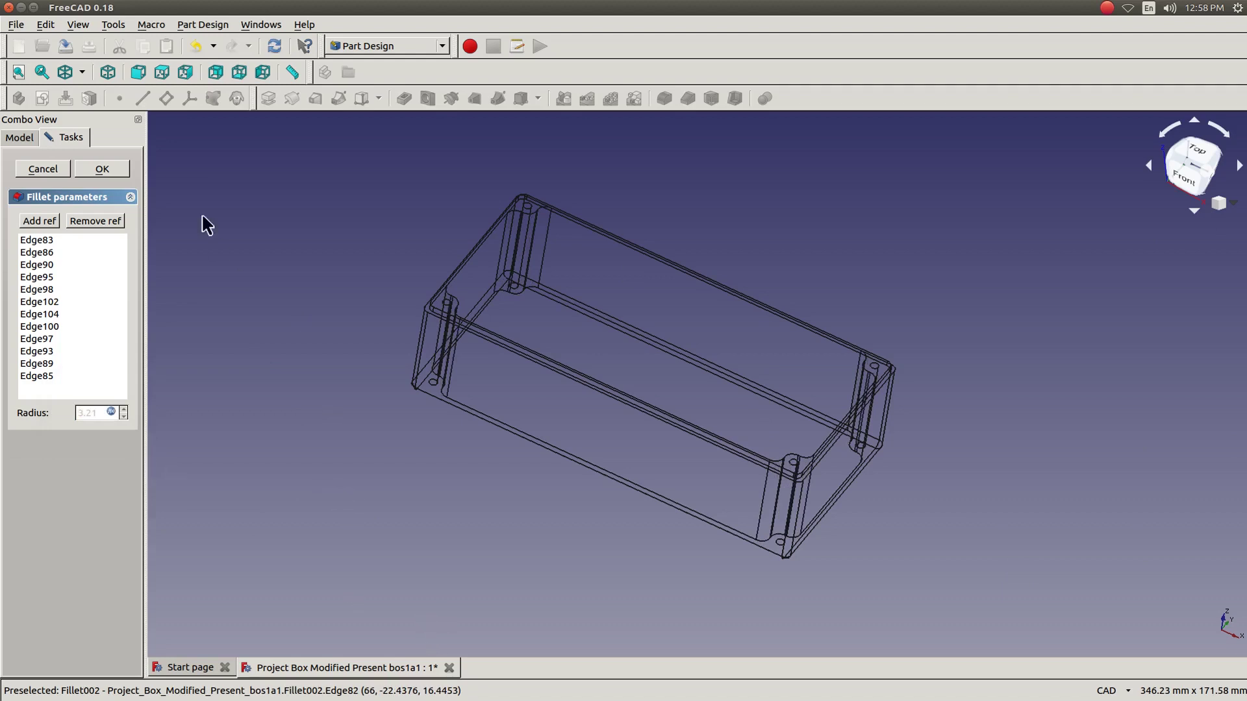
click(90, 163)
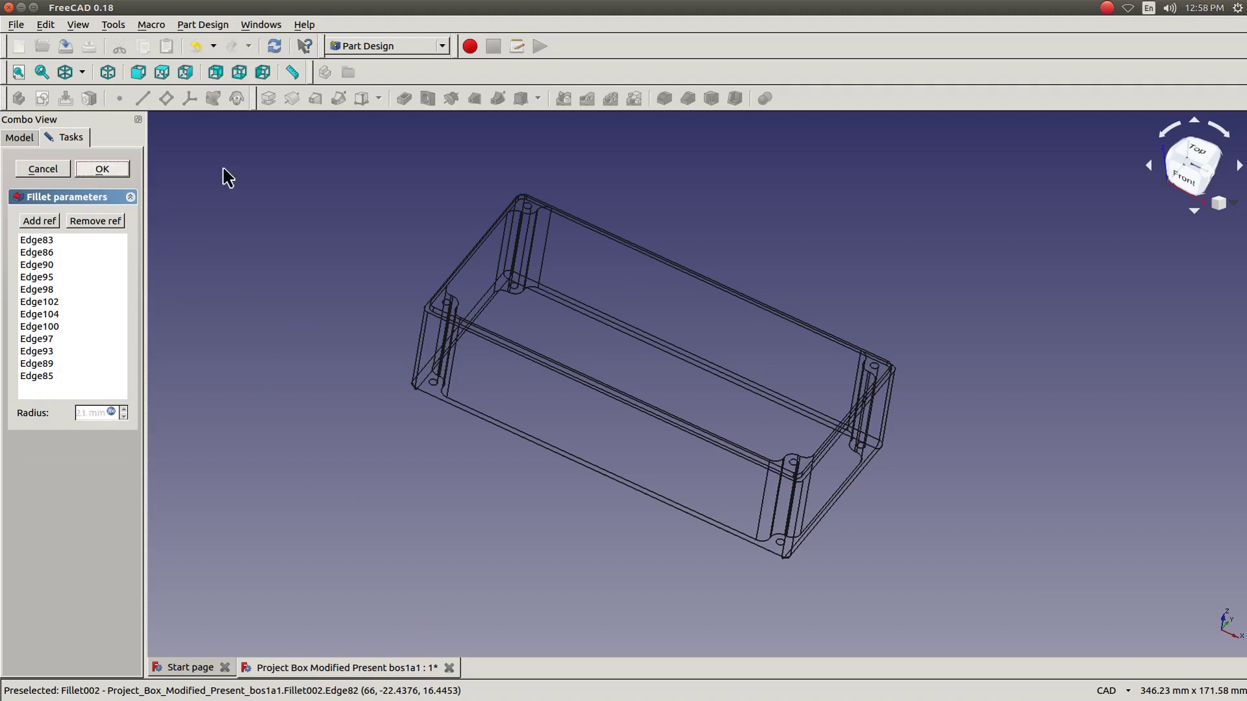
Display the model in the As is draw style and in isometric view to inspect the filleted screw posts.
click(83, 73)
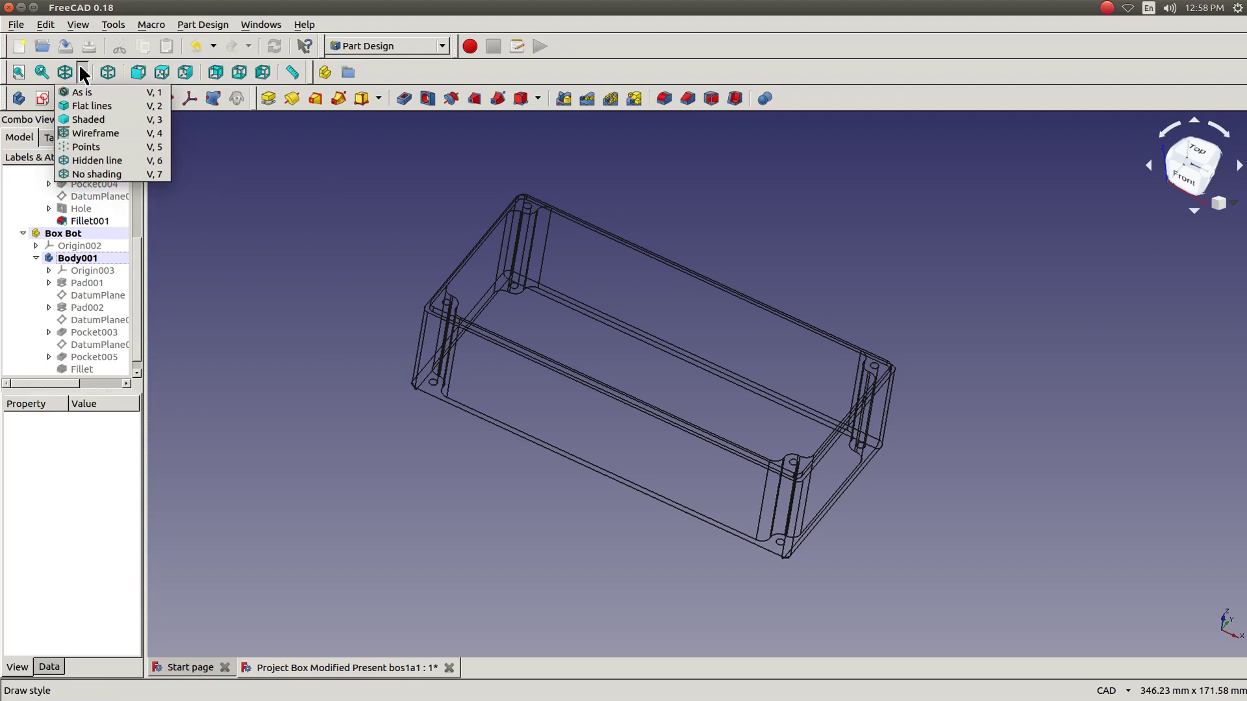
click(79, 101)
middle_drag(276, 302, 245, 308)
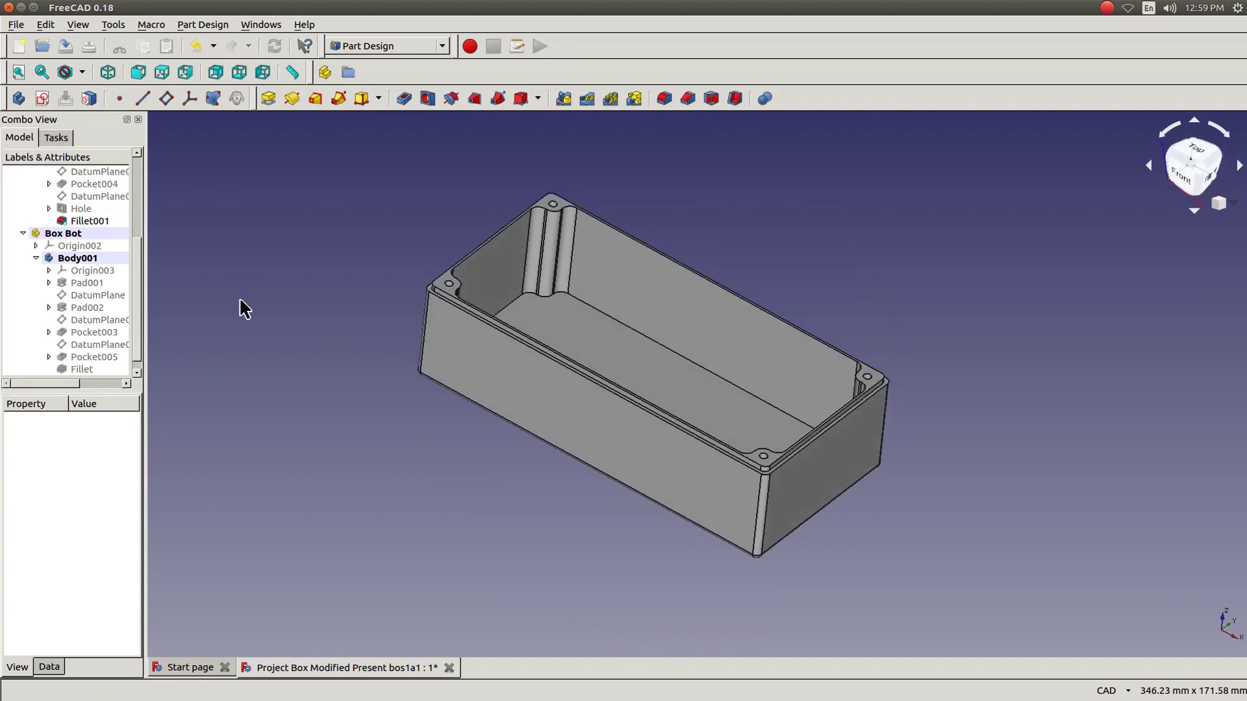
click(108, 73)
mouse_move(279, 383)
middle_down()
mouse_move(276, 373)
mouse_move(289, 391)
middle_up()
scroll(290, 391, up, 2)
middle_click(290, 391)
scroll(435, 475, down, 6)
middle_drag(654, 523, 450, 501)
scroll(449, 494, up, 2)
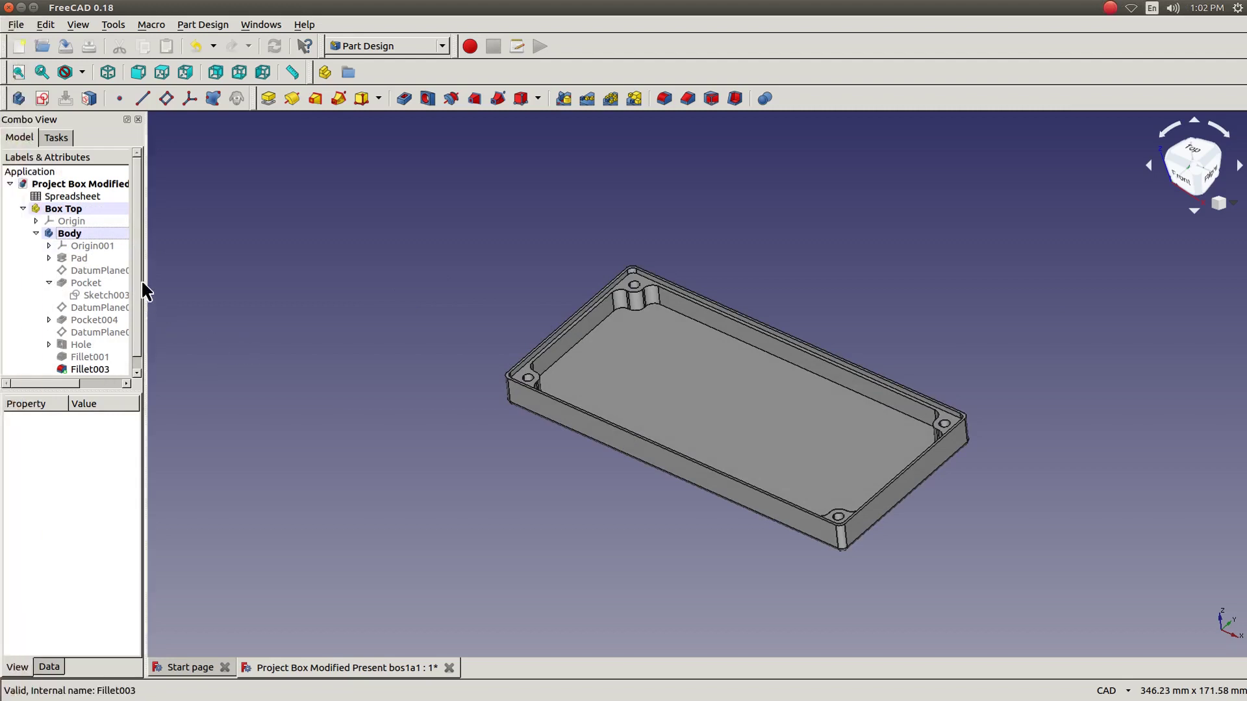
Set the Visibility of the Box Bot part to true so it shows together with the Box Top part.
scroll(138, 267, down, 1)
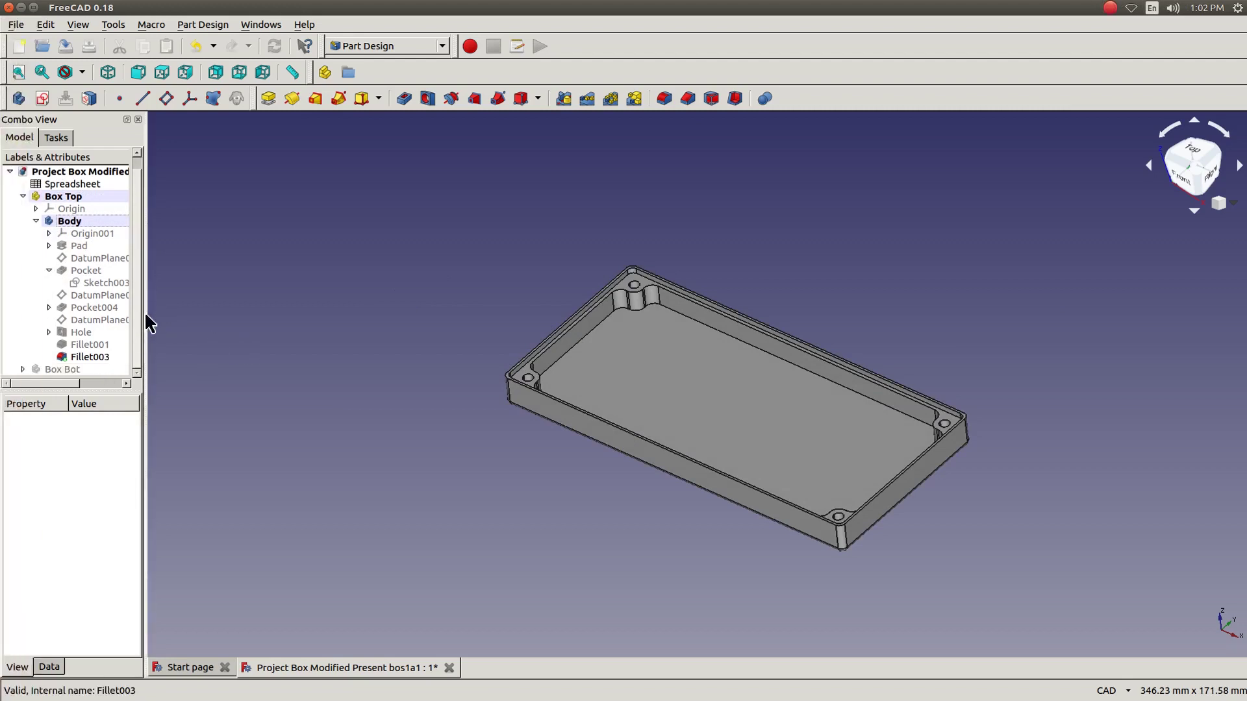
click(55, 367)
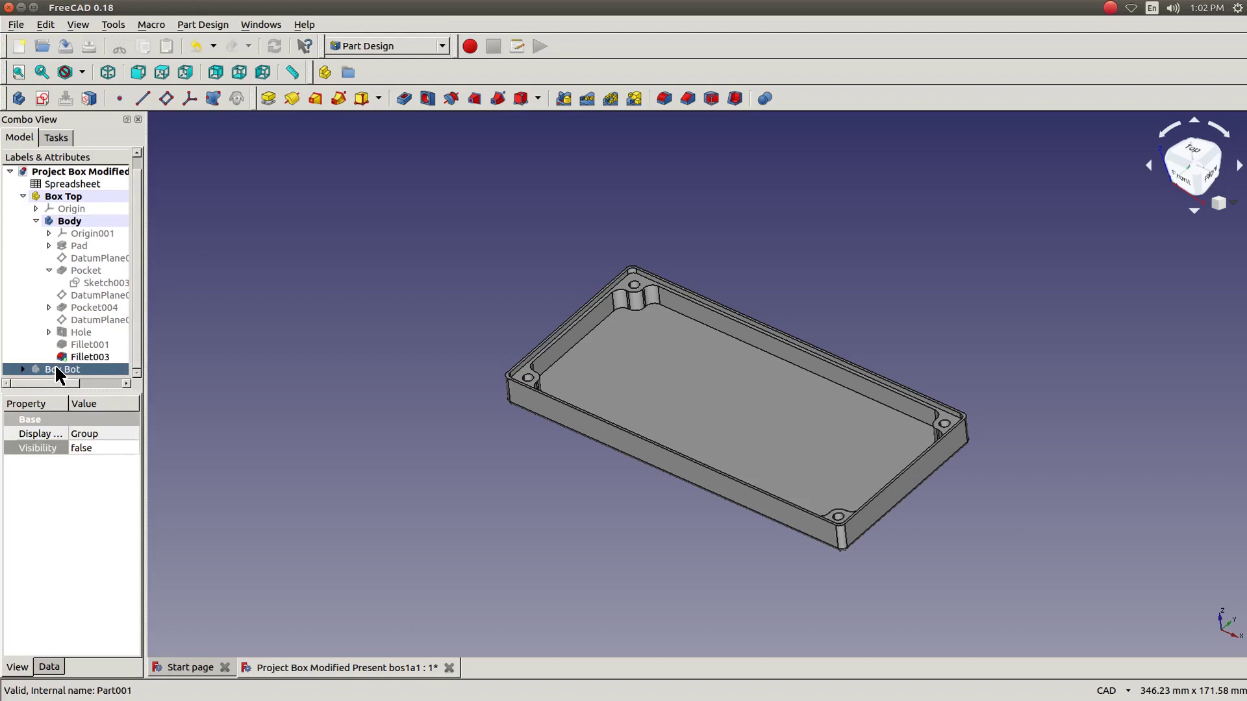
click(92, 447)
click(92, 446)
click(88, 461)
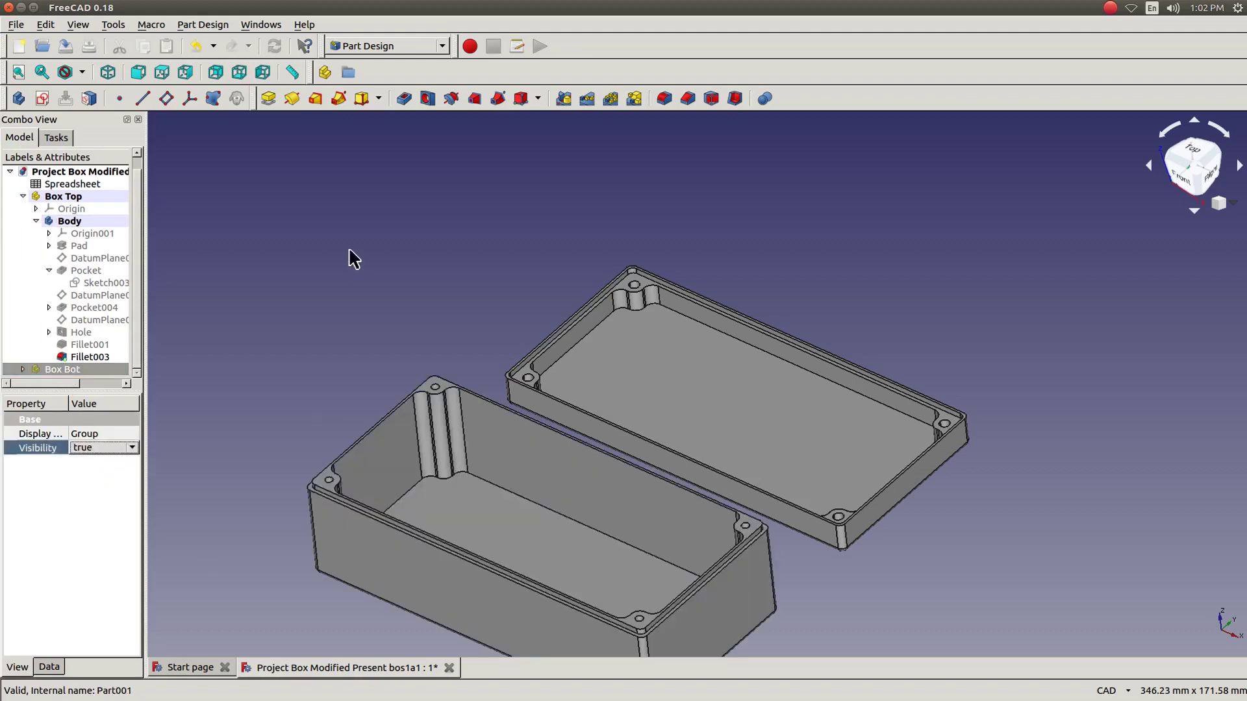
Examine both box halves side by side and close the Start page.
scroll(342, 263, down, 2)
middle_drag(337, 259, 473, 258)
scroll(459, 265, up, 2)
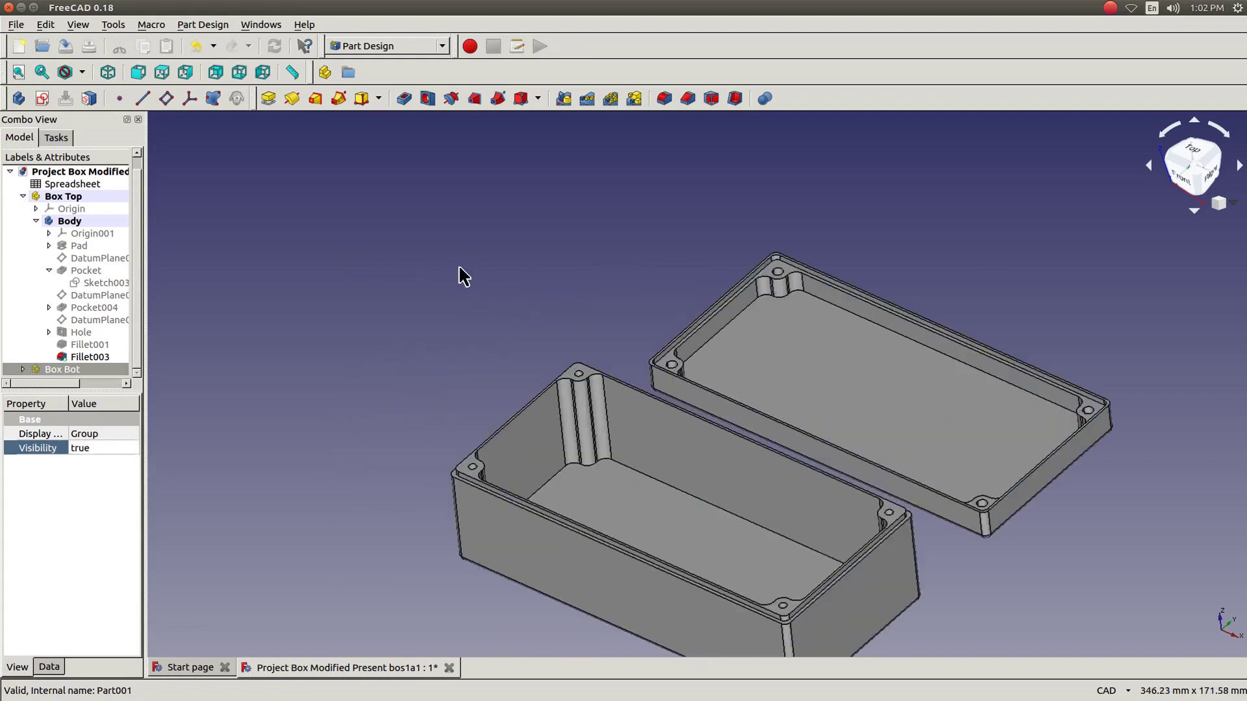
scroll(457, 266, down, 2)
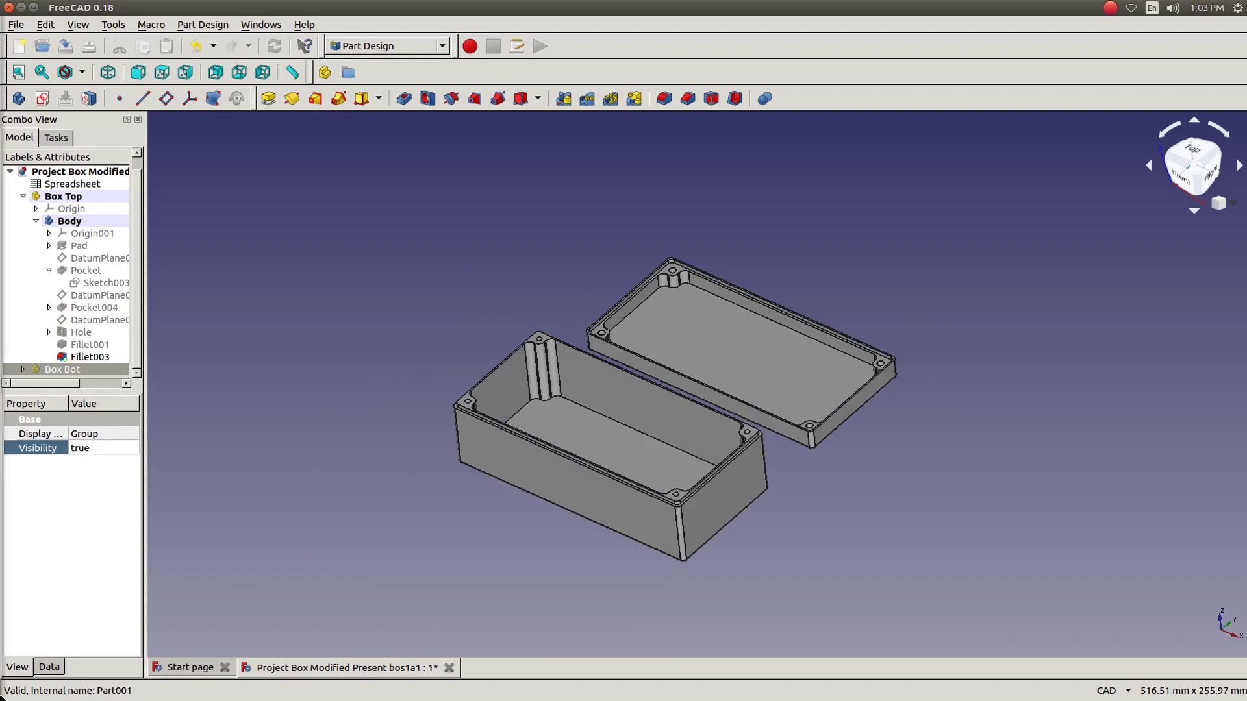
click(224, 667)
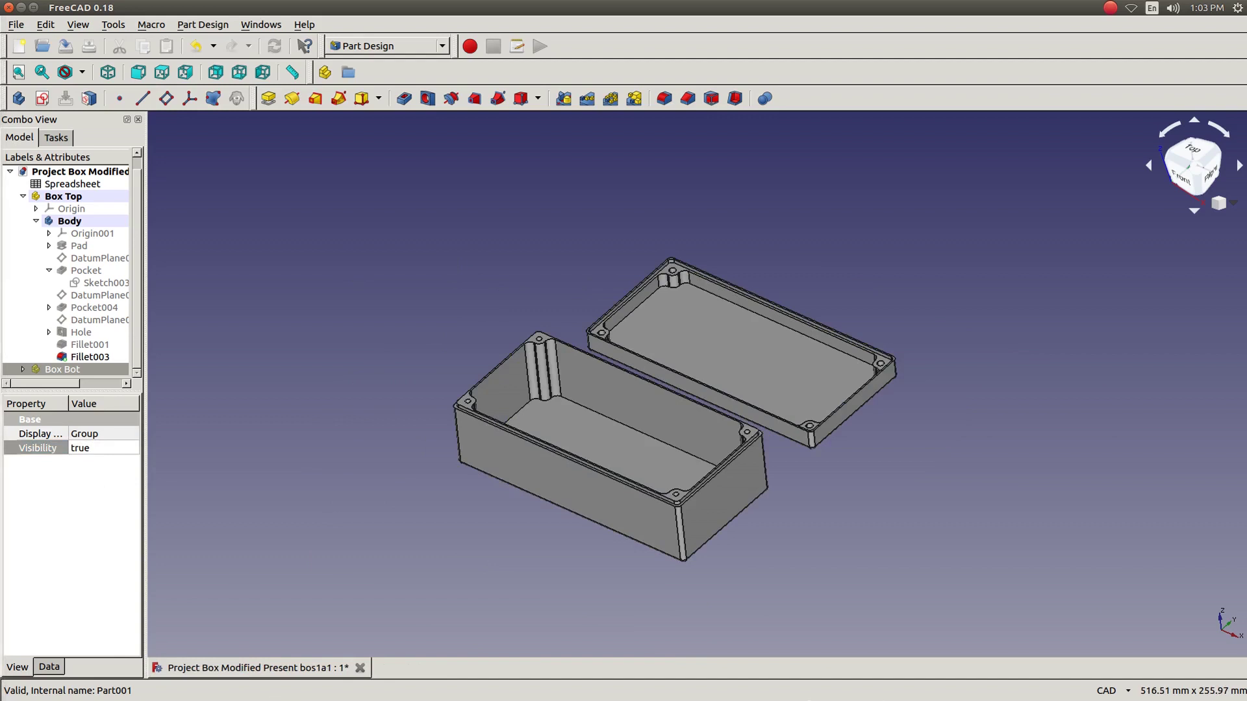